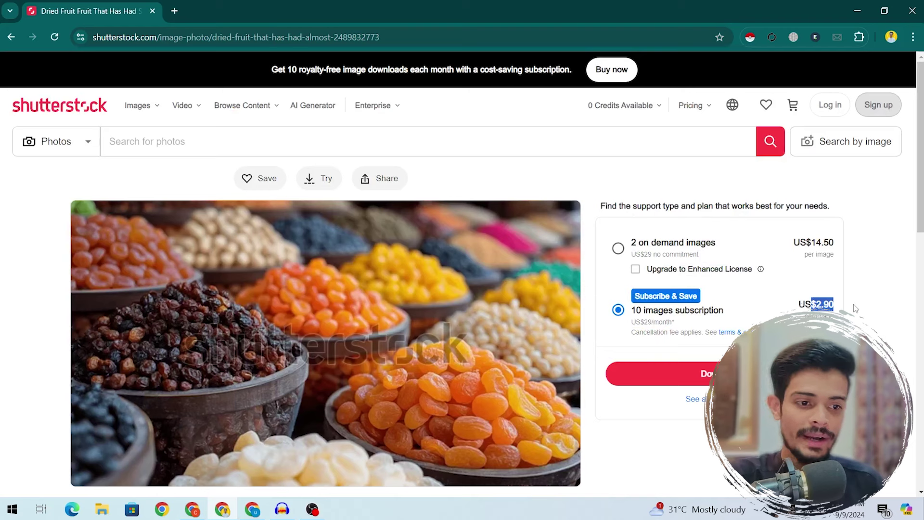
# - Select the 2 on demand images plan for the dried-fruit photo, then return to the fruit results
pyautogui.moveTo(822, 242); pyautogui.dragTo(817, 242)
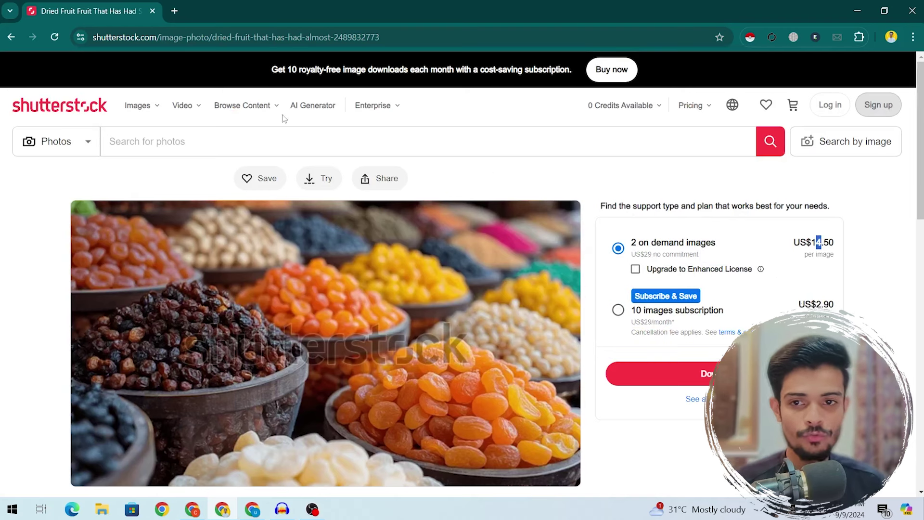
pyautogui.click(12, 37)
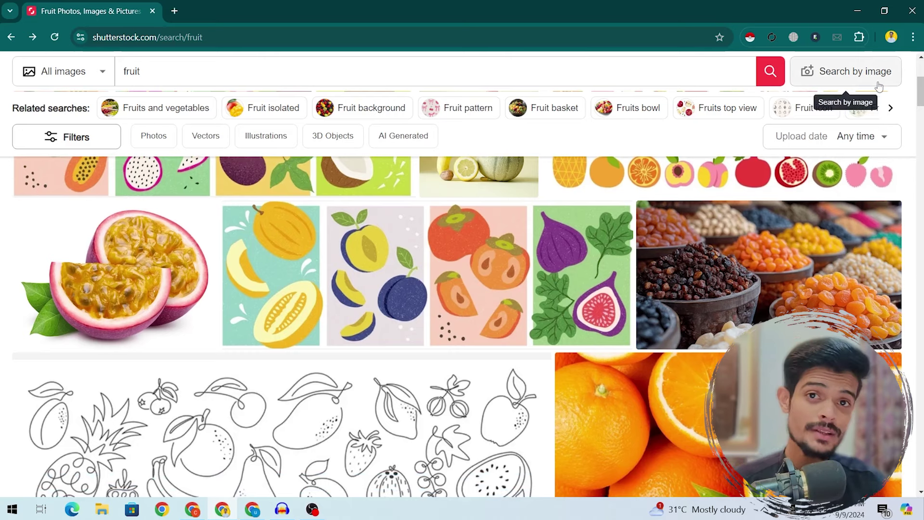
# - Replace the current search term with 'karachi' and run the search
pyautogui.moveTo(920, 92); pyautogui.dragTo(920, 159)
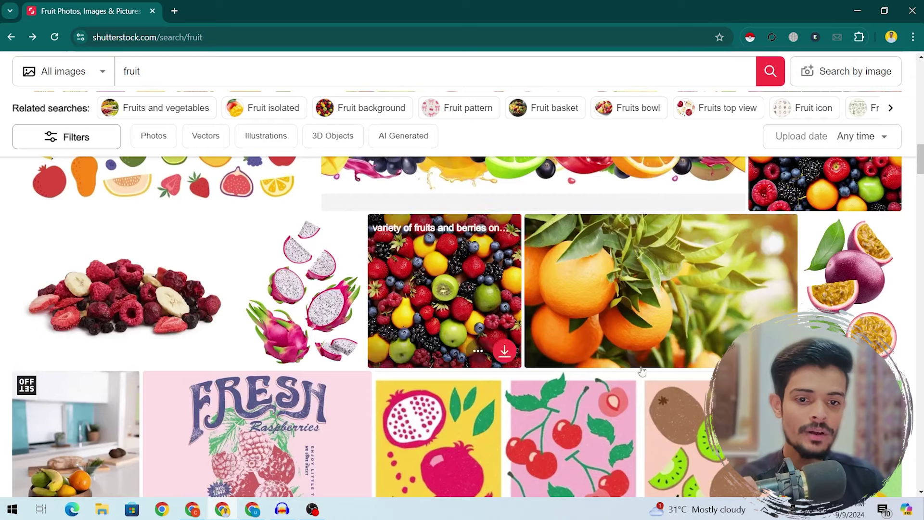
pyautogui.scroll(-20, 457, 327)
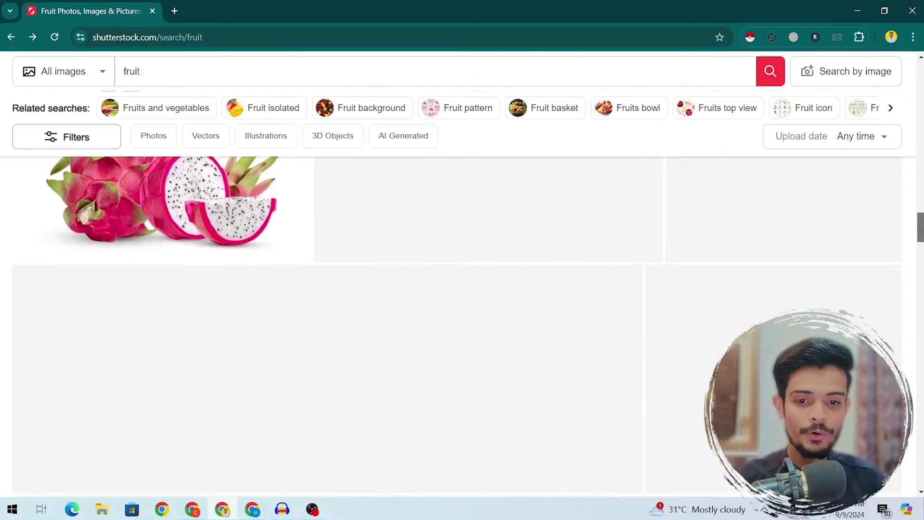
pyautogui.scroll(-5, 201, 350)
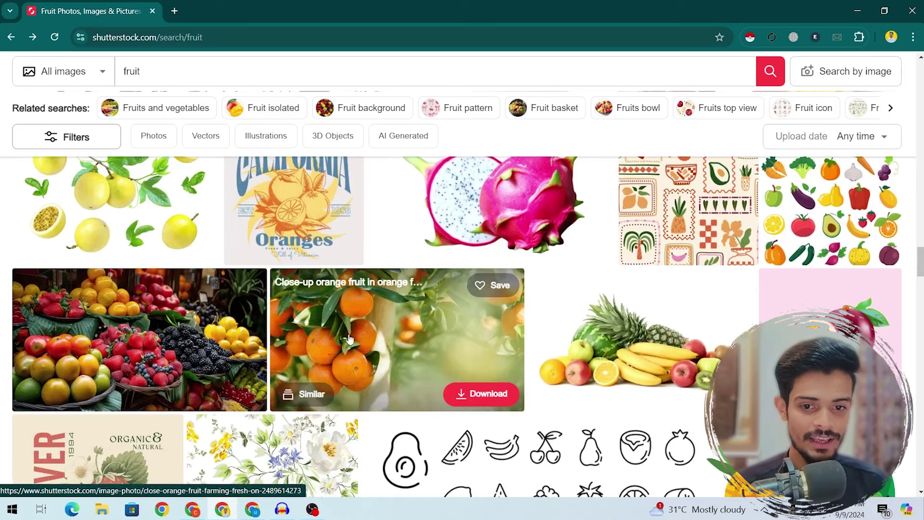
pyautogui.scroll(20, 648, 145)
pyautogui.scroll(2, 854, 149)
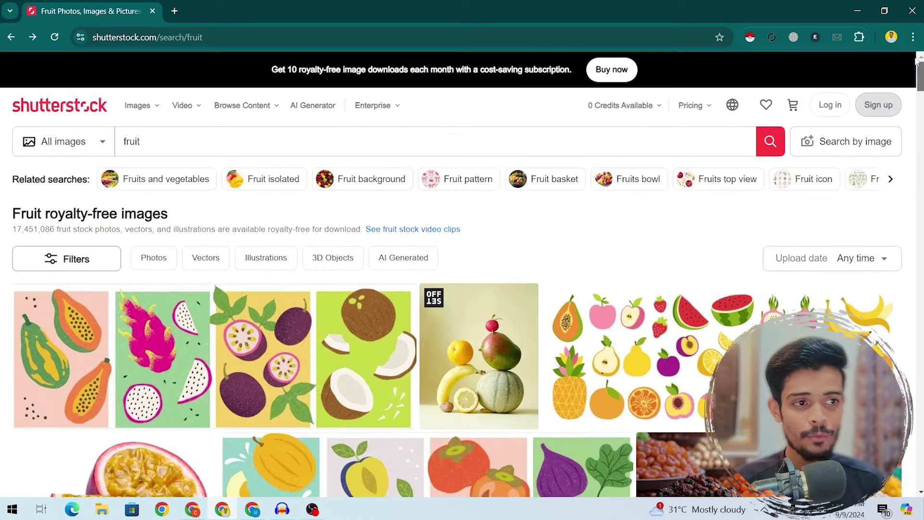
pyautogui.click(374, 141)
pyautogui.write('karachi')
pyautogui.press('Return')
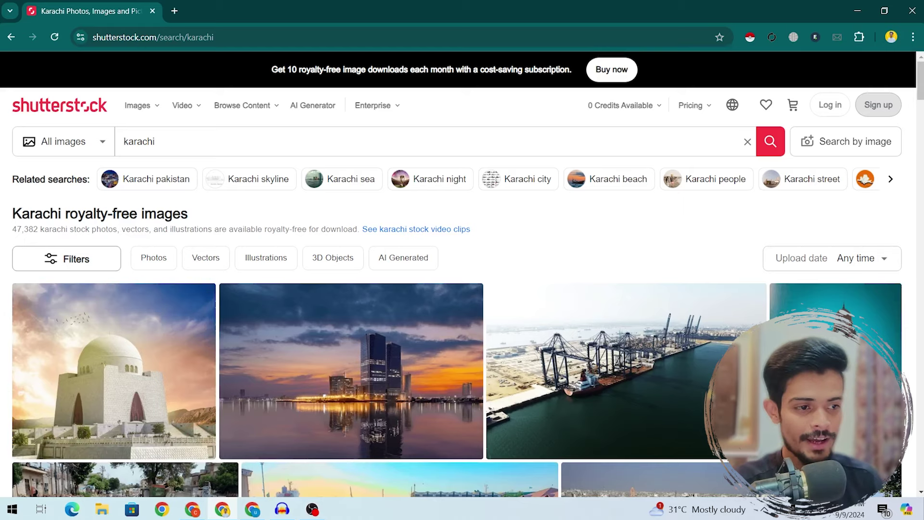
# - Open the Karachi sunset photo, compare its US$14.50 and US$2.90 plan prices, then return home
pyautogui.scroll(-4, 920, 106)
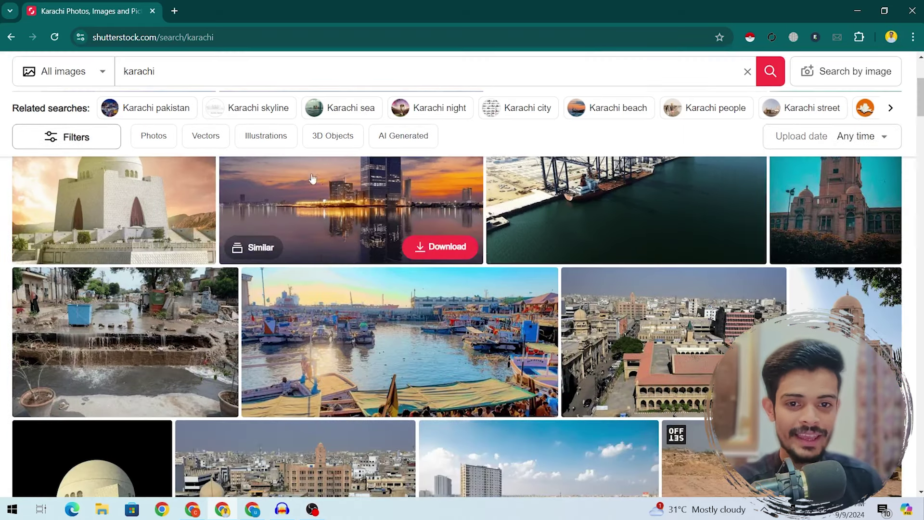
pyautogui.scroll(-5, 921, 88)
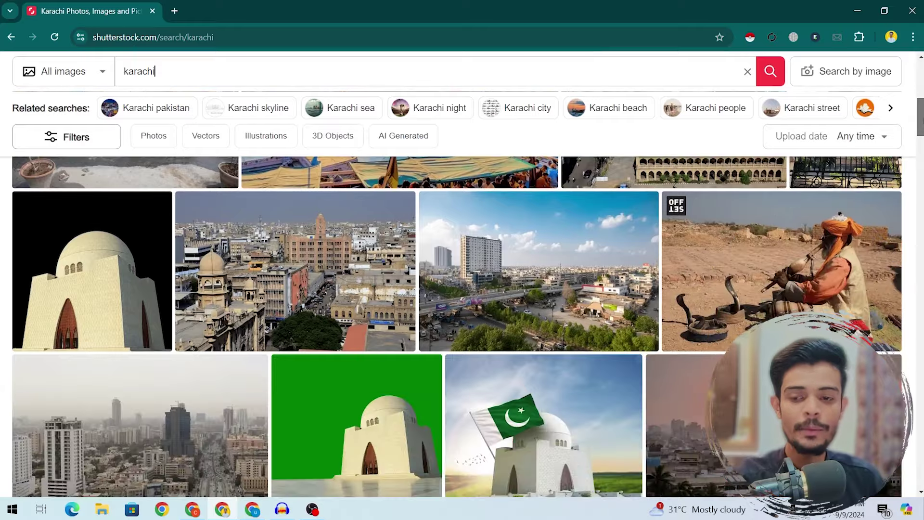
pyautogui.scroll(-3, 772, 296)
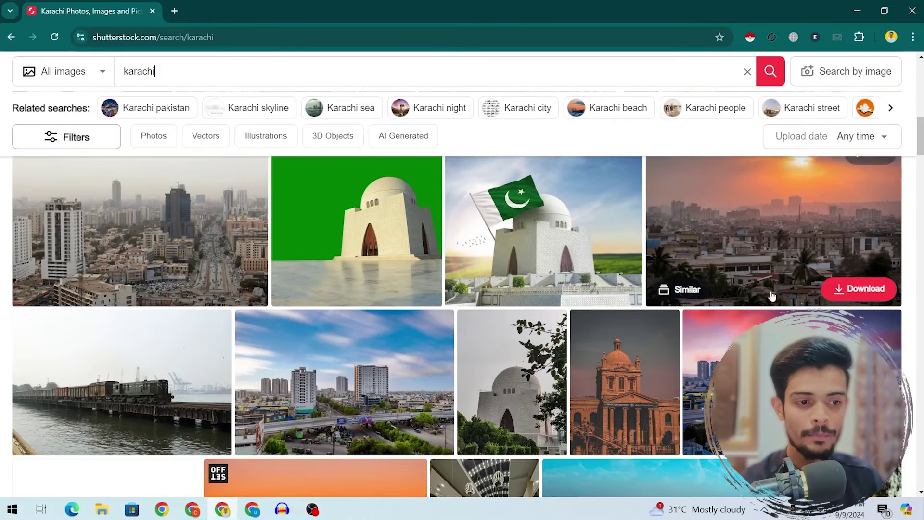
pyautogui.click(737, 233)
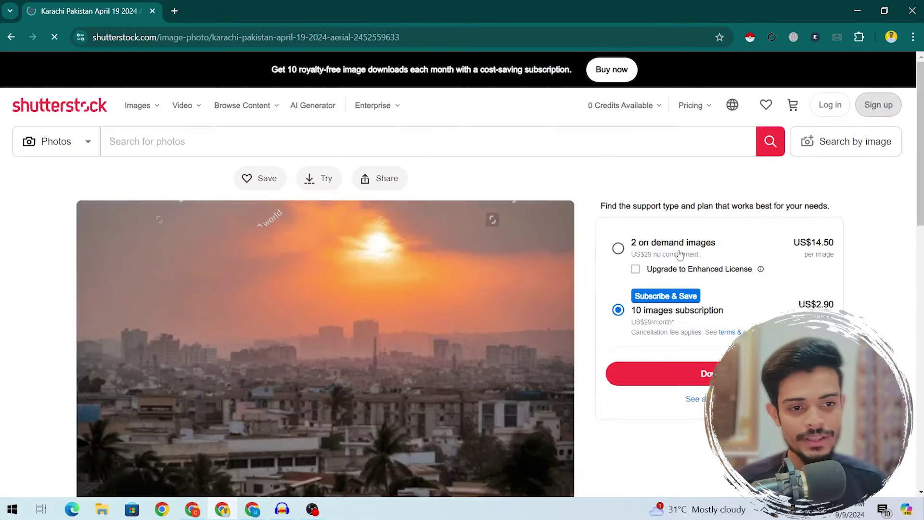
pyautogui.click(680, 255)
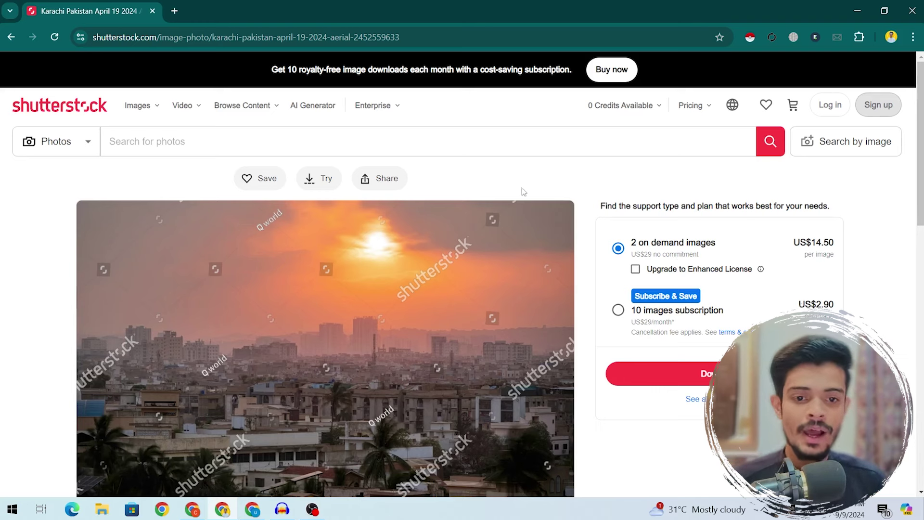
pyautogui.rightClick(493, 294)
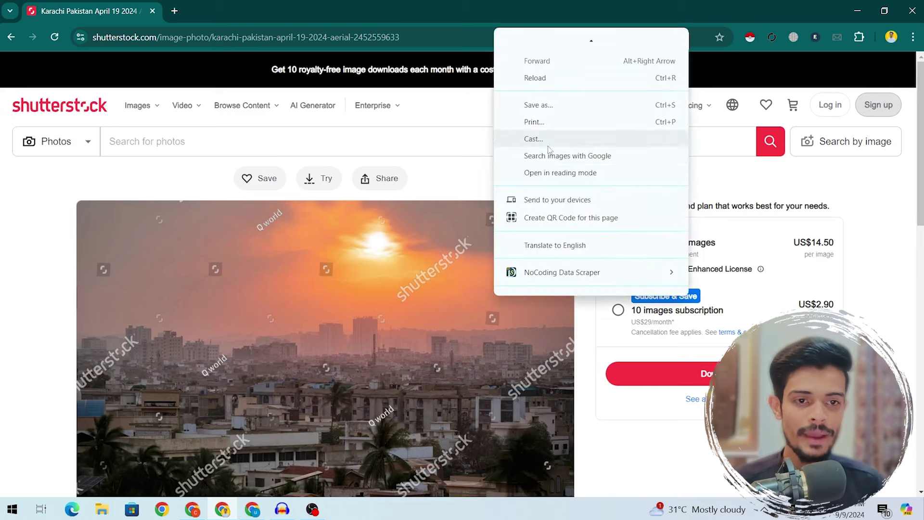
pyautogui.click(470, 188)
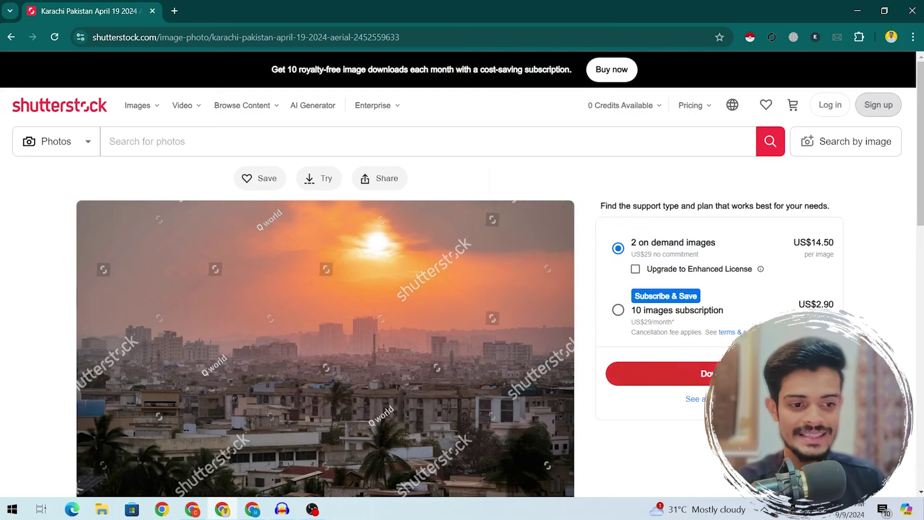
pyautogui.moveTo(797, 304); pyautogui.dragTo(891, 301)
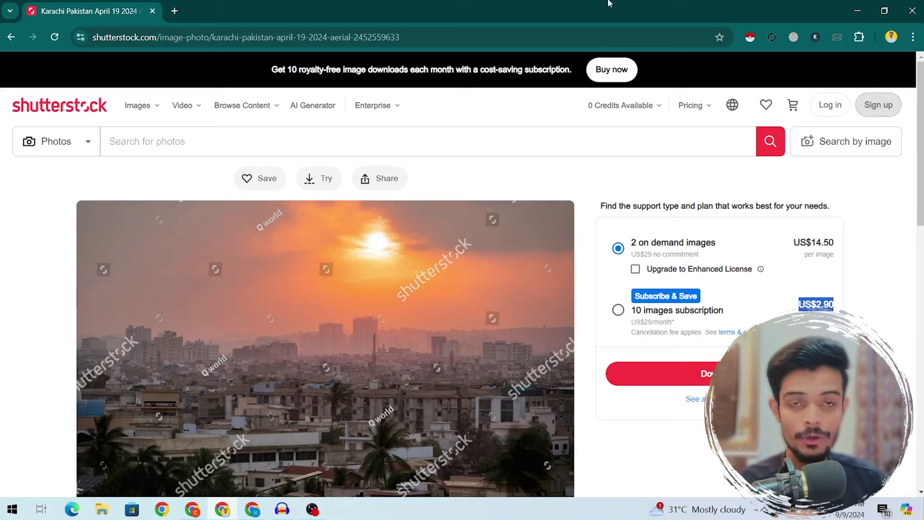
pyautogui.click(37, 109)
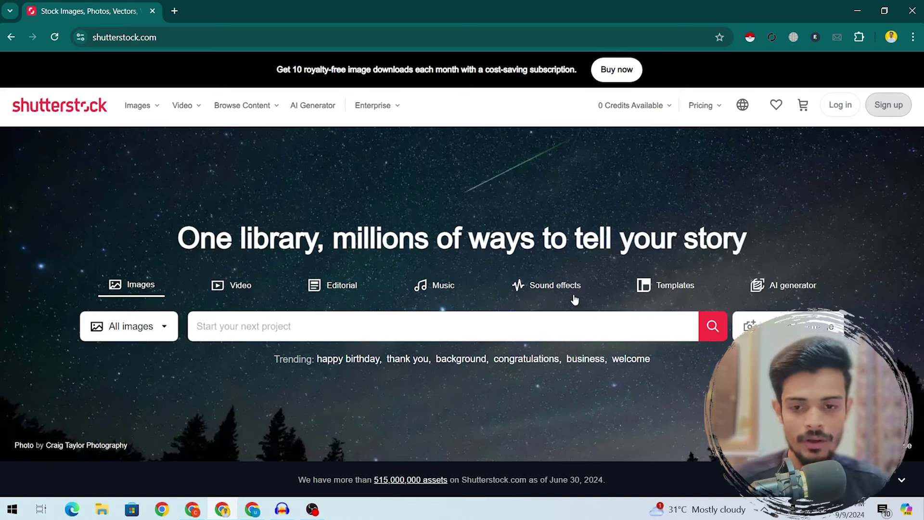
# - Open the Shutterstock contributor sign-up site at submit.shutterstock.com
pyautogui.click(877, 117)
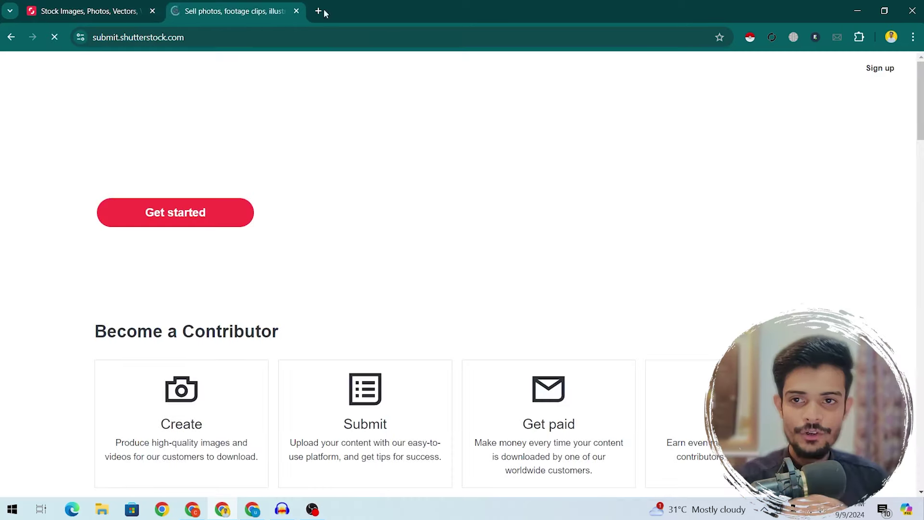
pyautogui.scroll(-7, 462, 274)
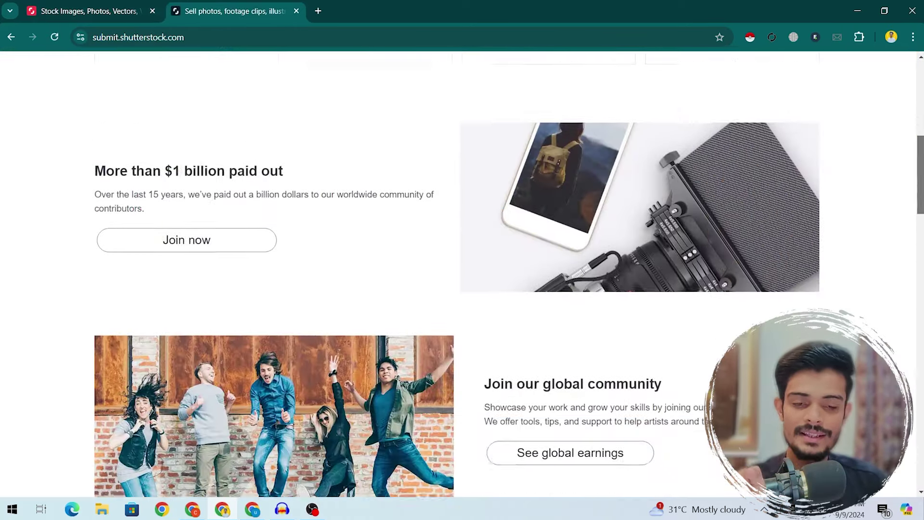
pyautogui.scroll(8, 461, 274)
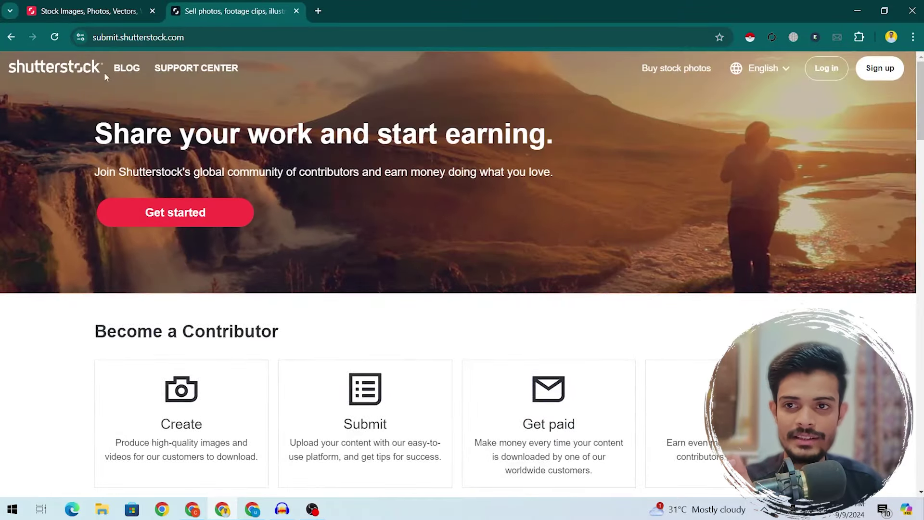
pyautogui.click(75, 4)
pyautogui.click(231, 10)
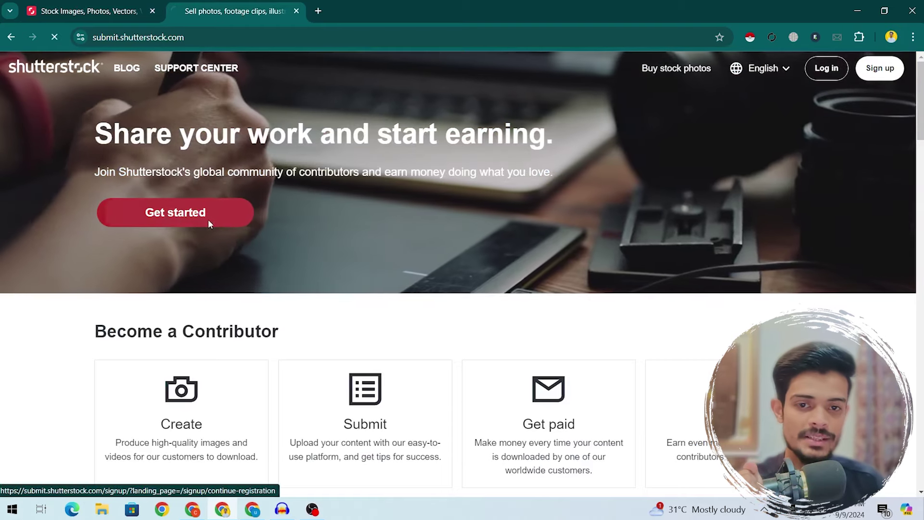
# - Fill in the contributor registration form with name and account details, submit it, and open a new tab
pyautogui.click(209, 222)
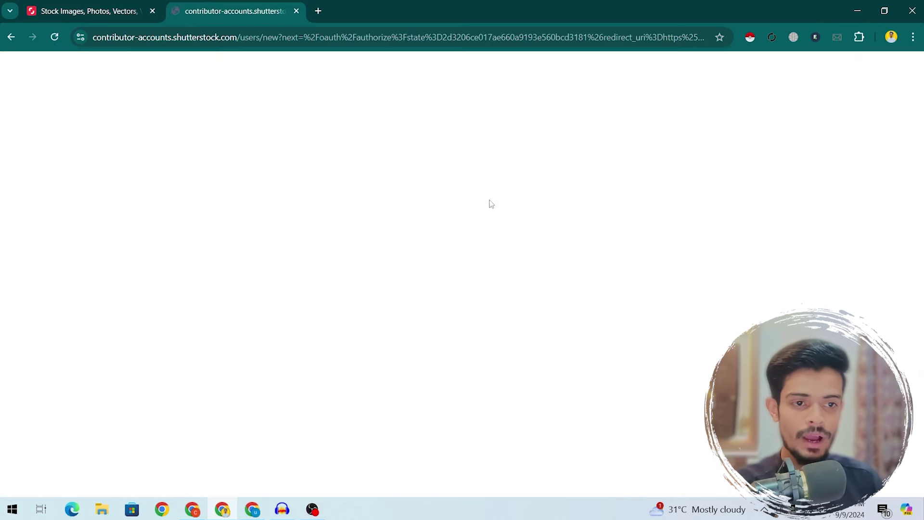
pyautogui.click(443, 199)
pyautogui.press('Tab')
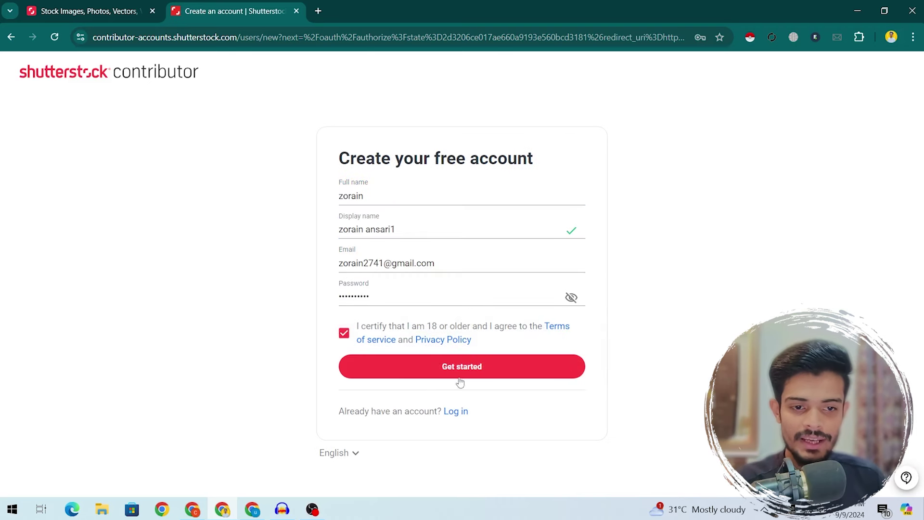
pyautogui.click(427, 374)
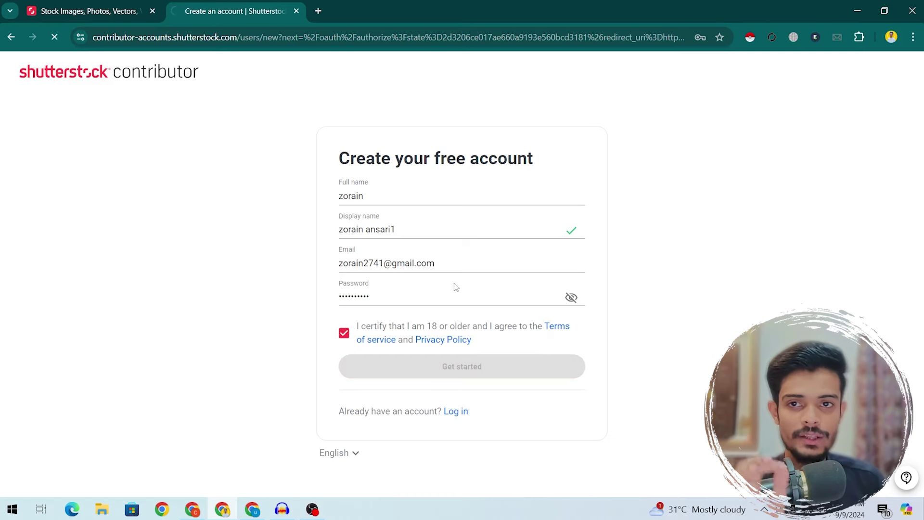
pyautogui.click(322, 10)
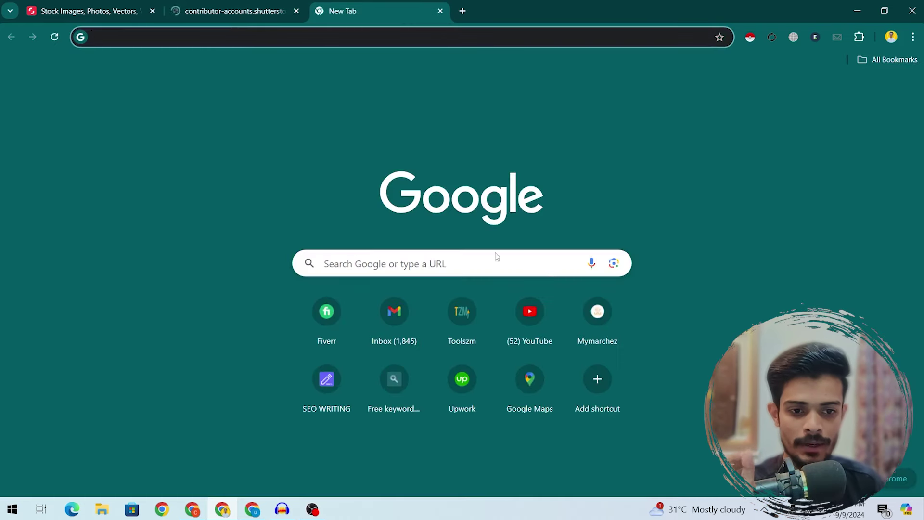
# - Verify the contributor email address from the inbox message and continue
pyautogui.click(406, 343)
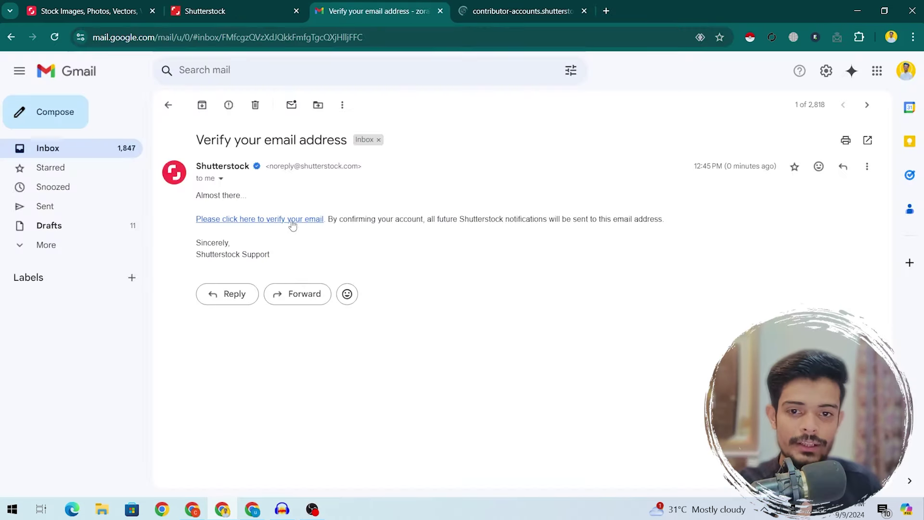
pyautogui.click(517, 7)
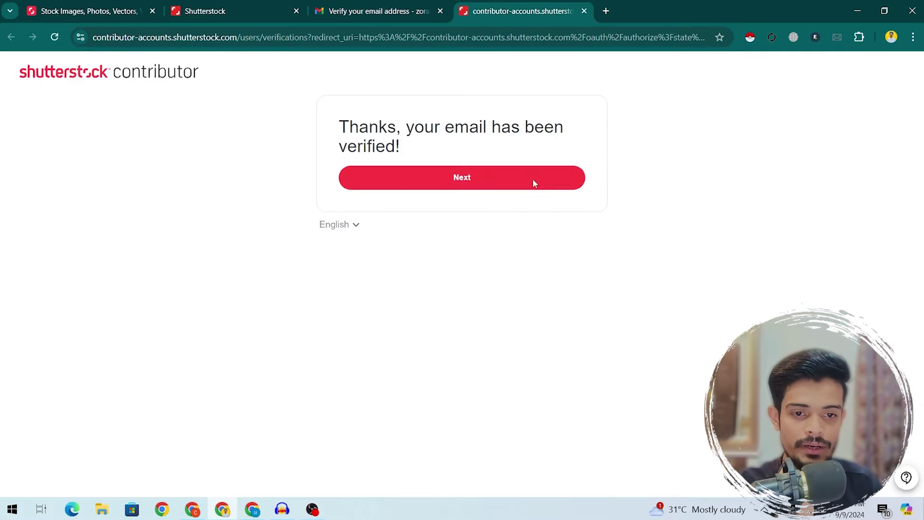
pyautogui.moveTo(359, 126); pyautogui.dragTo(559, 126)
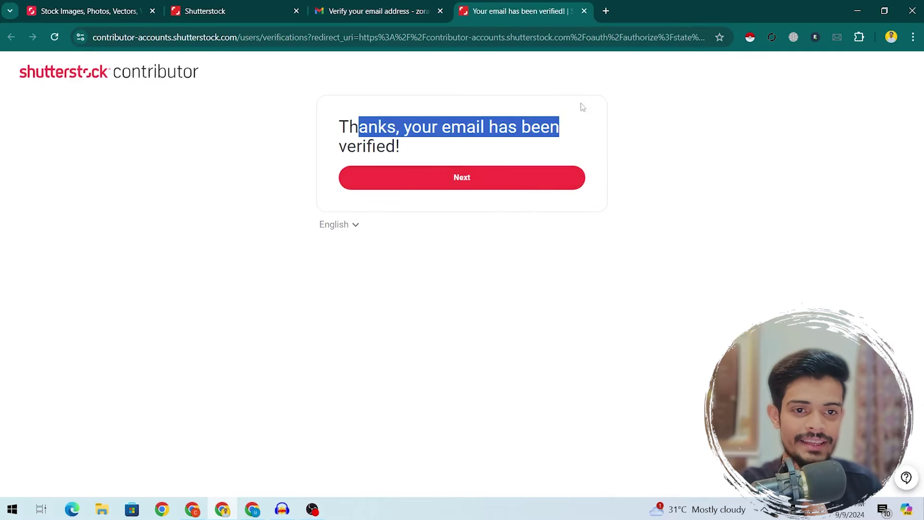
pyautogui.click(491, 178)
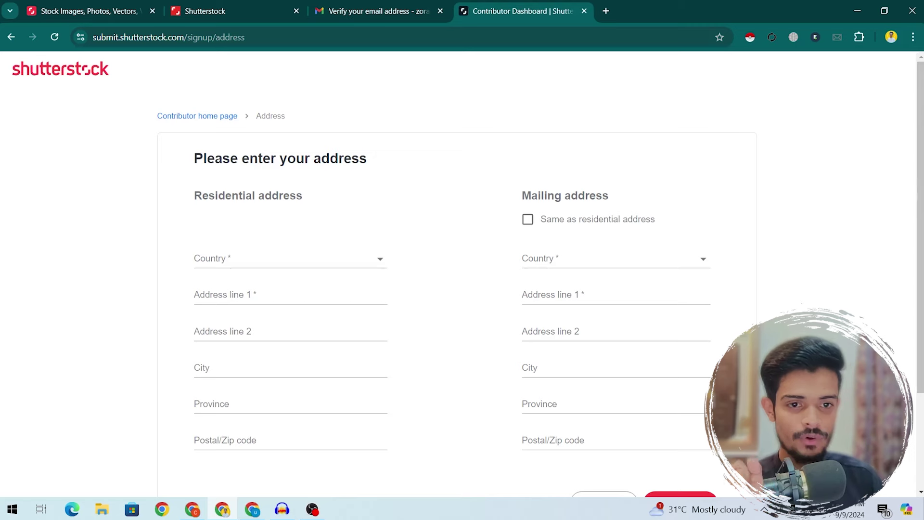
# - Set the residential country to Pakistan, enter the address, copy it to mailing, and finish signup
pyautogui.scroll(-1, 686, 209)
pyautogui.click(269, 214)
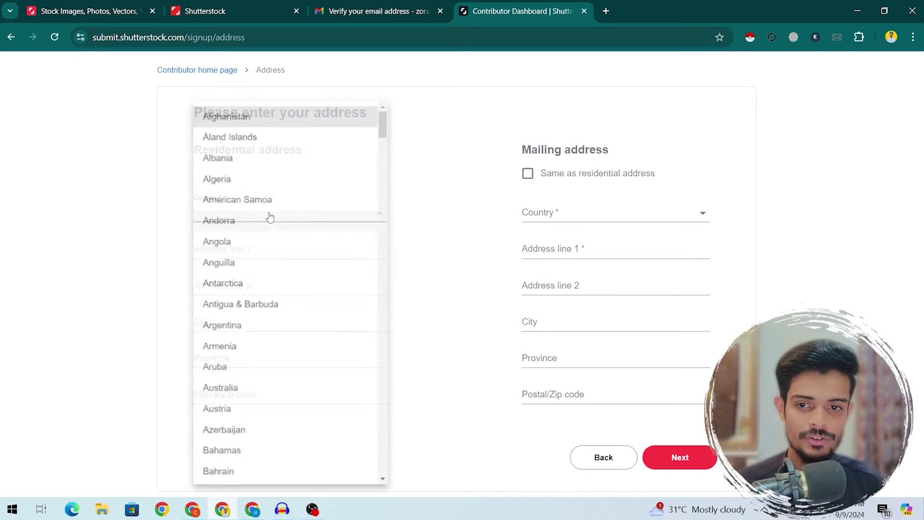
pyautogui.press('p')
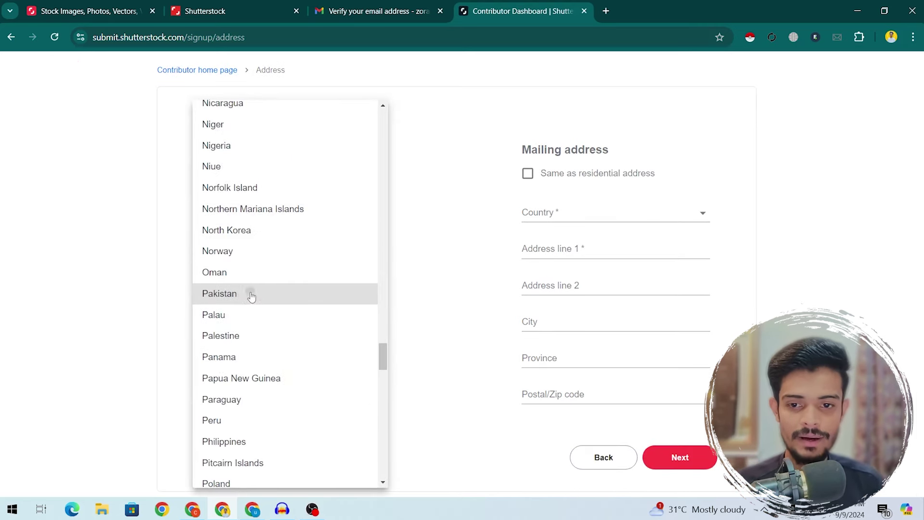
pyautogui.press('Return')
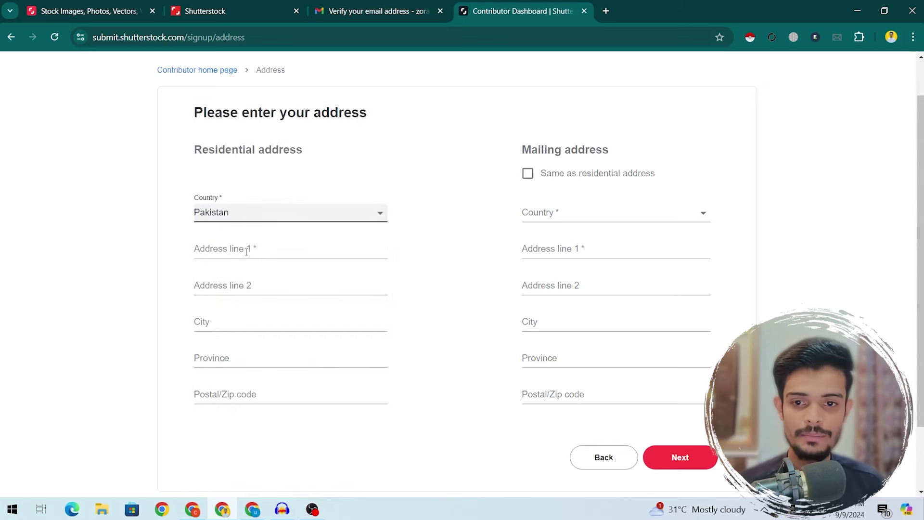
pyautogui.click(288, 254)
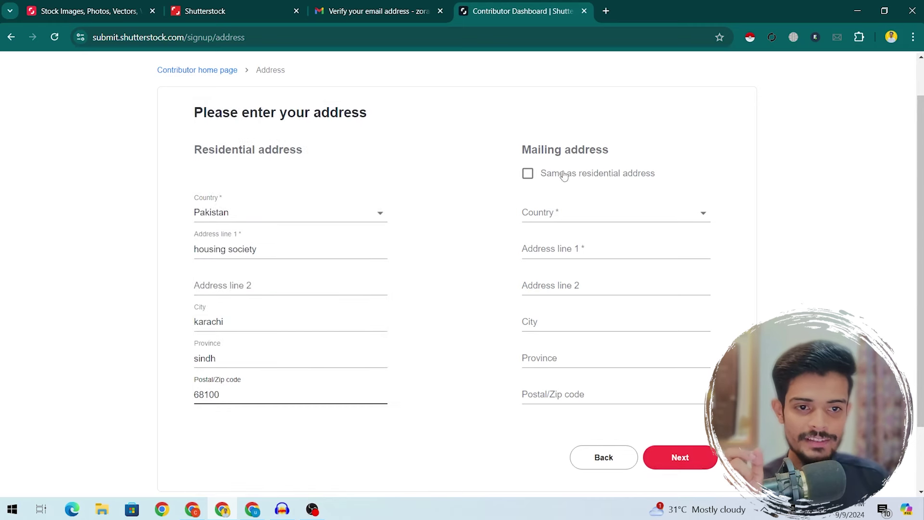
pyautogui.click(554, 171)
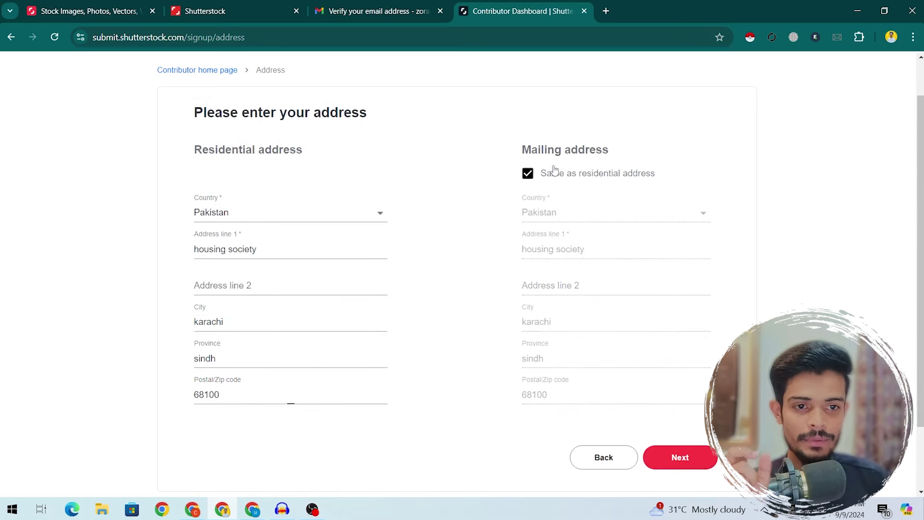
pyautogui.click(703, 458)
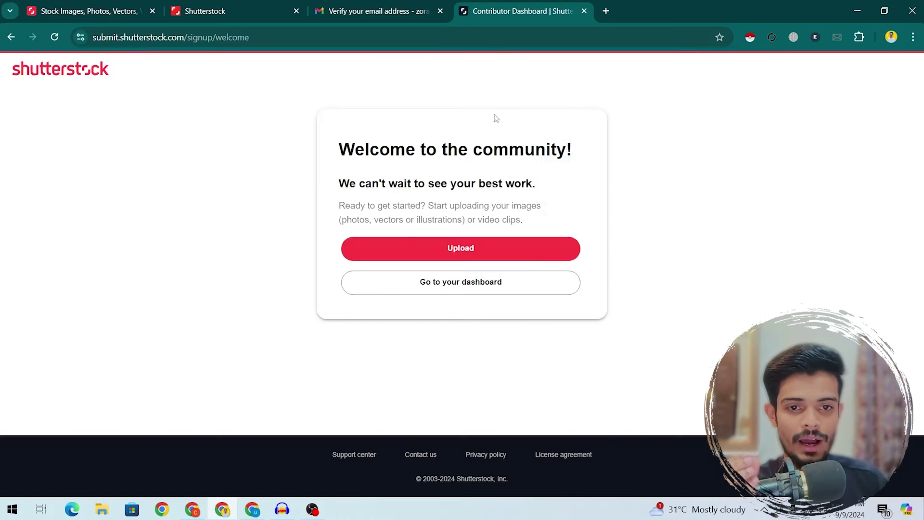
# - Go to the contributor dashboard and open Earnings > Earnings summary
pyautogui.click(437, 289)
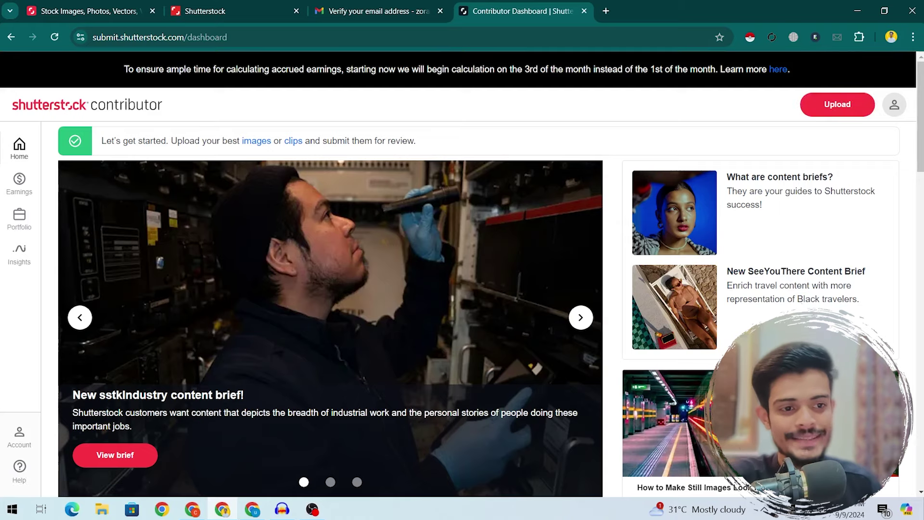
pyautogui.scroll(-5, 610, 261)
pyautogui.scroll(5, 823, 95)
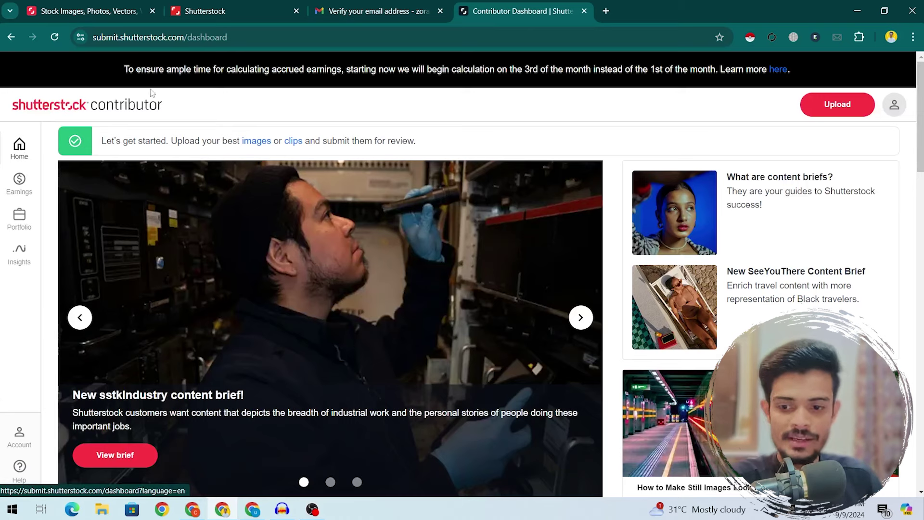
pyautogui.click(34, 188)
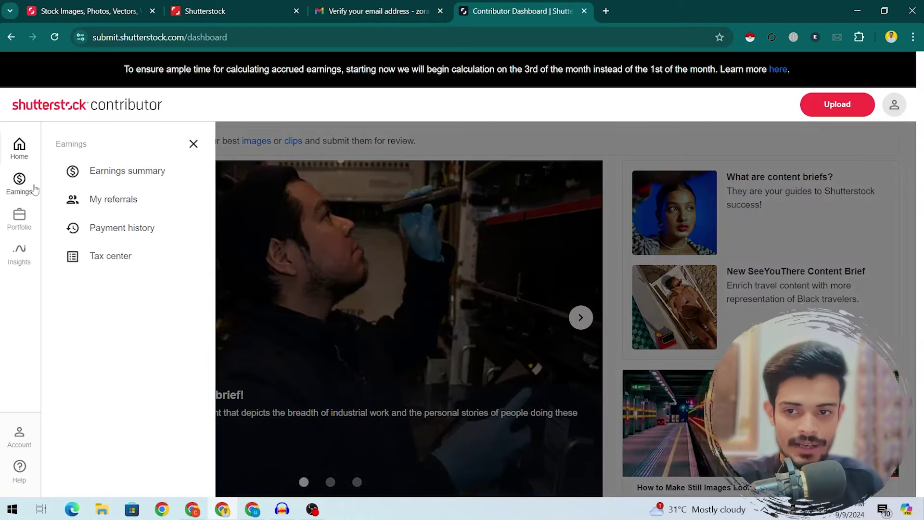
pyautogui.click(115, 170)
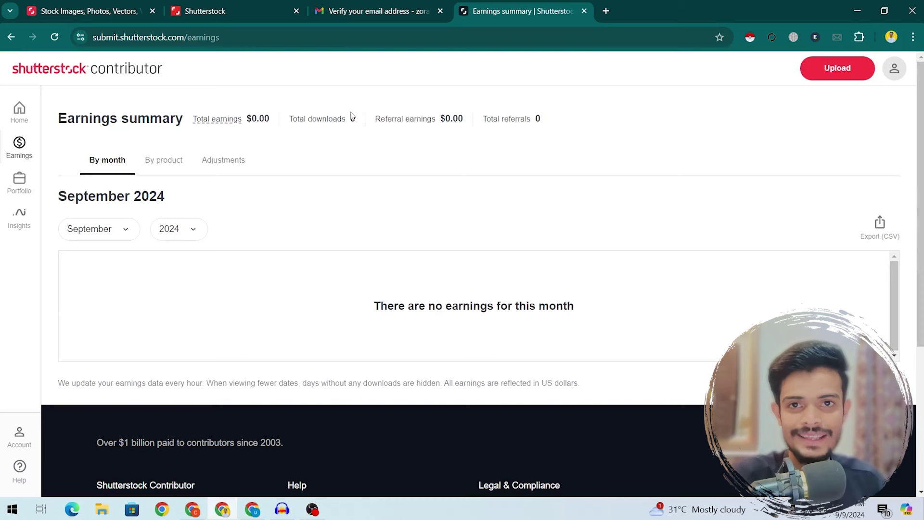
# - Review the earnings summary: September 2024, available years, and the $0.00 total earnings
pyautogui.moveTo(76, 195); pyautogui.dragTo(215, 220)
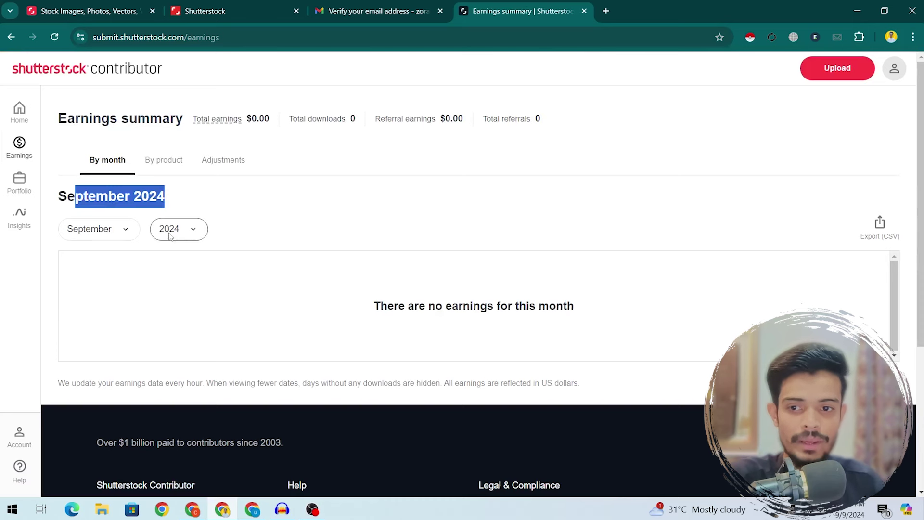
pyautogui.click(192, 229)
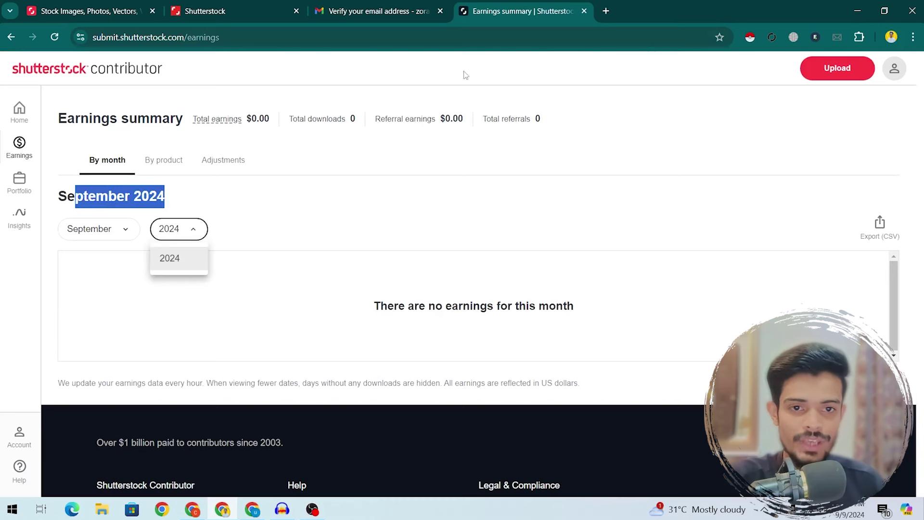
pyautogui.click(527, 120)
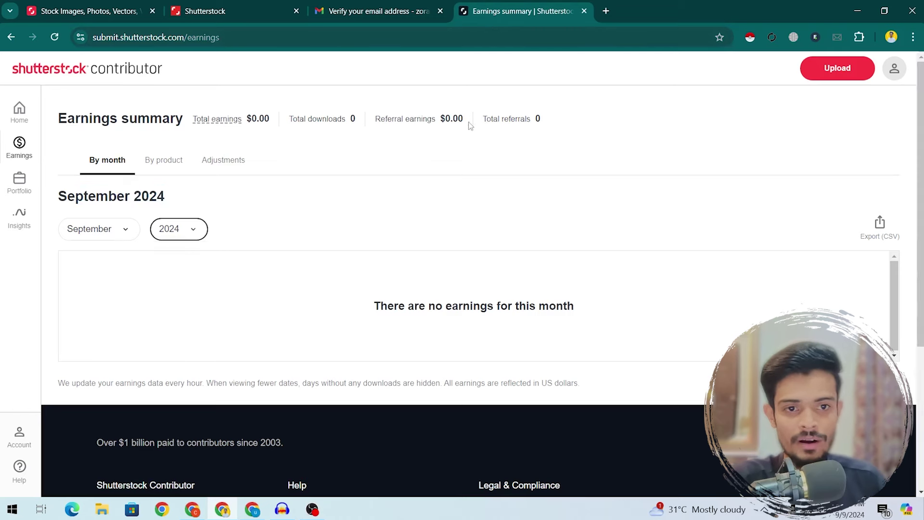
pyautogui.moveTo(307, 117); pyautogui.dragTo(446, 138)
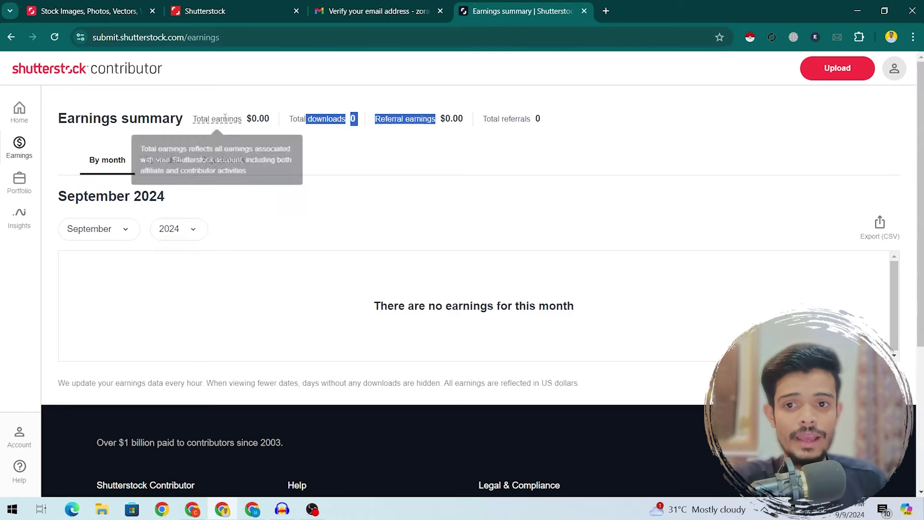
pyautogui.moveTo(223, 119); pyautogui.dragTo(266, 120)
pyautogui.click(406, 222)
pyautogui.click(19, 145)
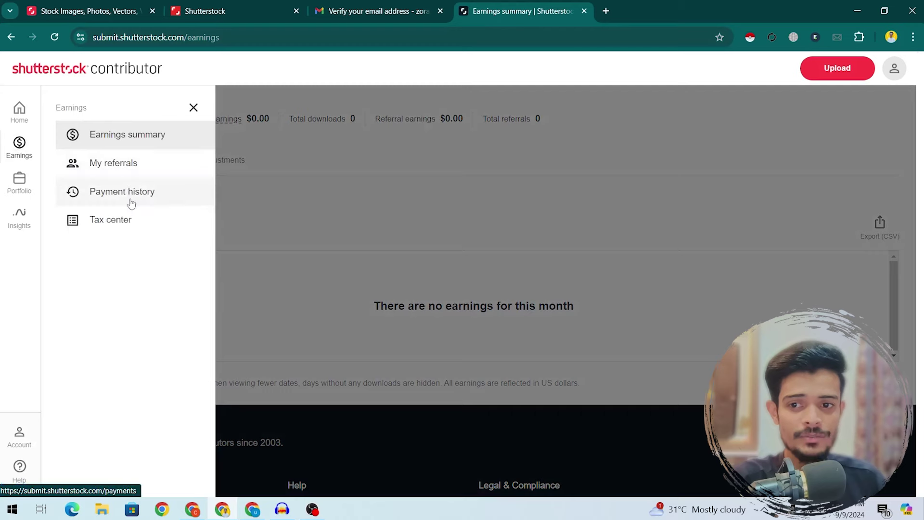
# - In Earnings > Tax center, answer No to being a U.S. person and choose Individual
pyautogui.click(123, 220)
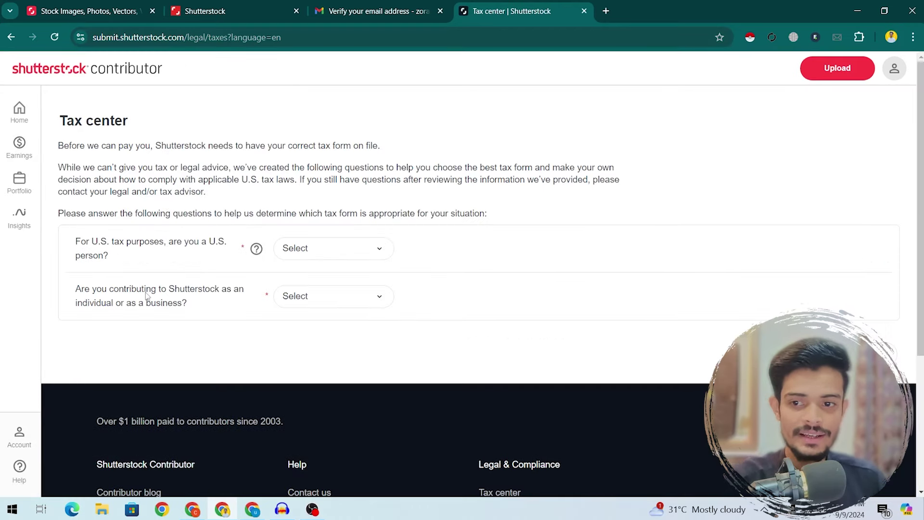
pyautogui.moveTo(78, 248); pyautogui.dragTo(182, 249)
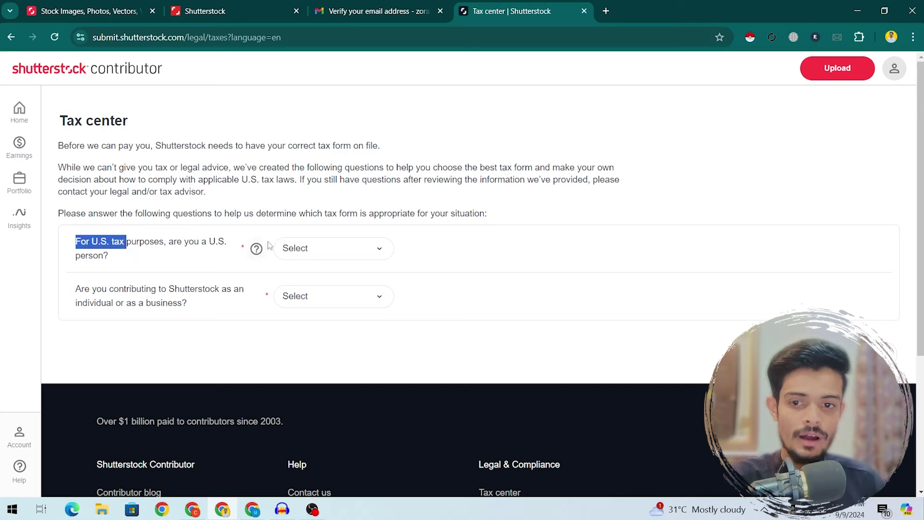
pyautogui.click(331, 248)
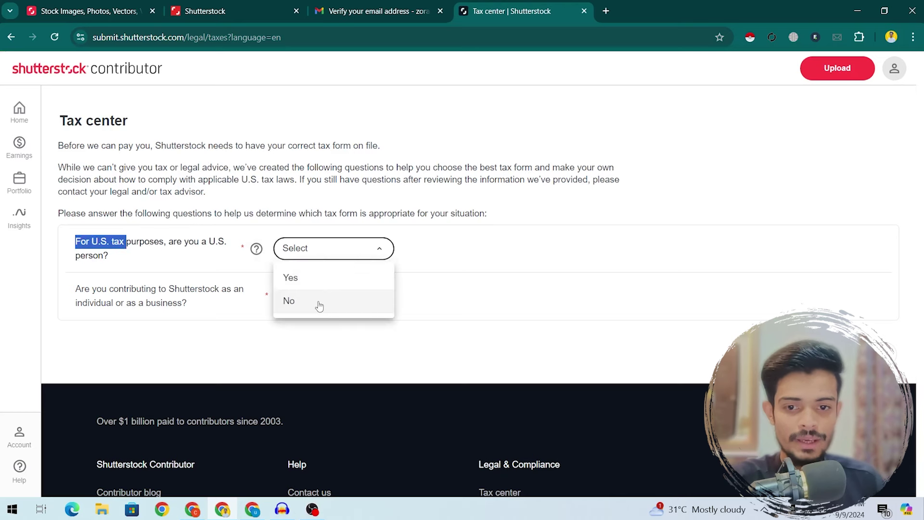
pyautogui.click(318, 303)
pyautogui.click(332, 296)
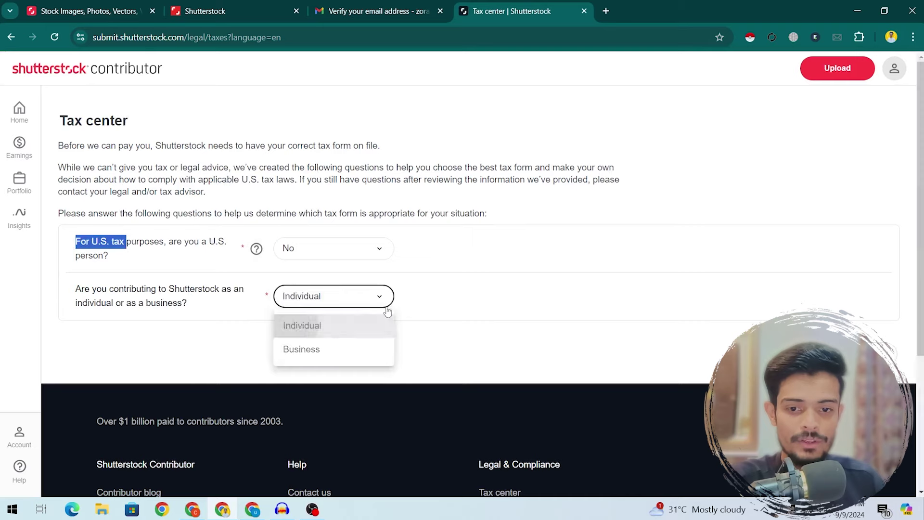
pyautogui.click(309, 323)
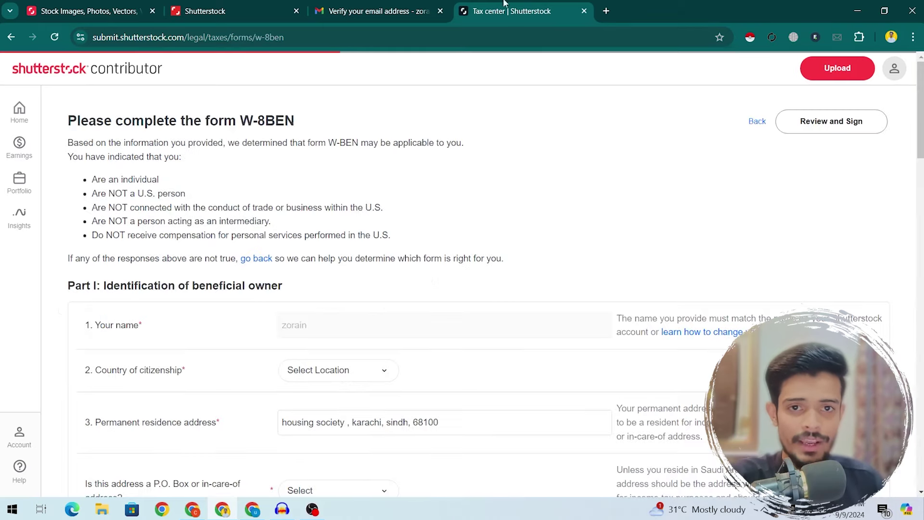
# - On the W-8BEN, answer No to the P.O. Box question and enter the date of birth
pyautogui.moveTo(920, 114); pyautogui.dragTo(920, 152)
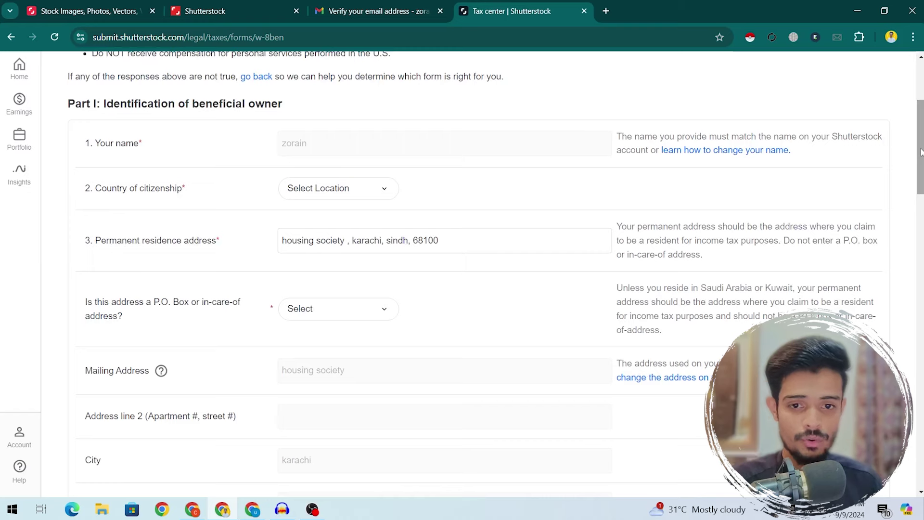
pyautogui.moveTo(920, 152); pyautogui.dragTo(919, 189)
pyautogui.click(317, 151)
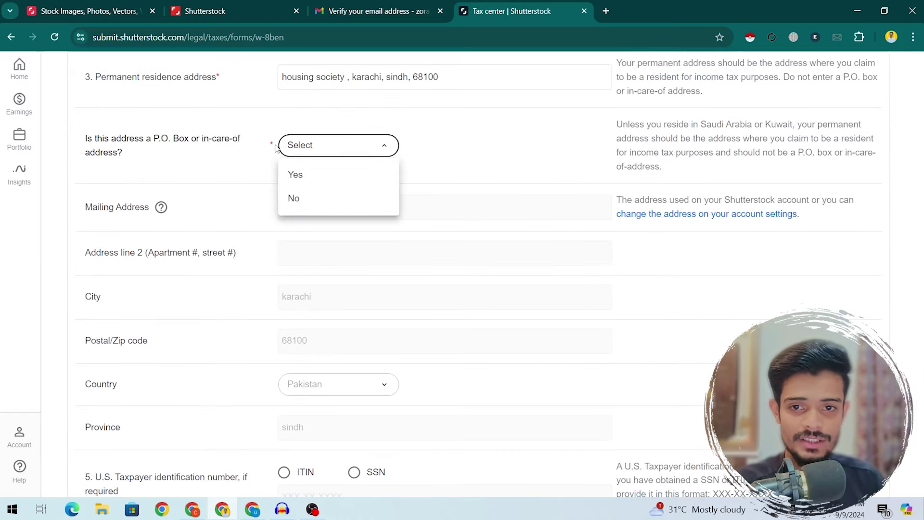
pyautogui.click(270, 147)
pyautogui.click(343, 151)
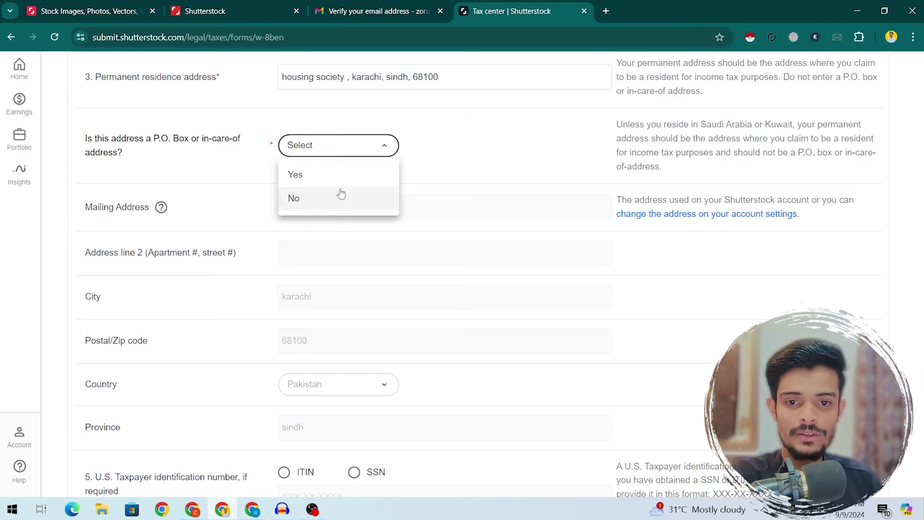
pyautogui.click(341, 192)
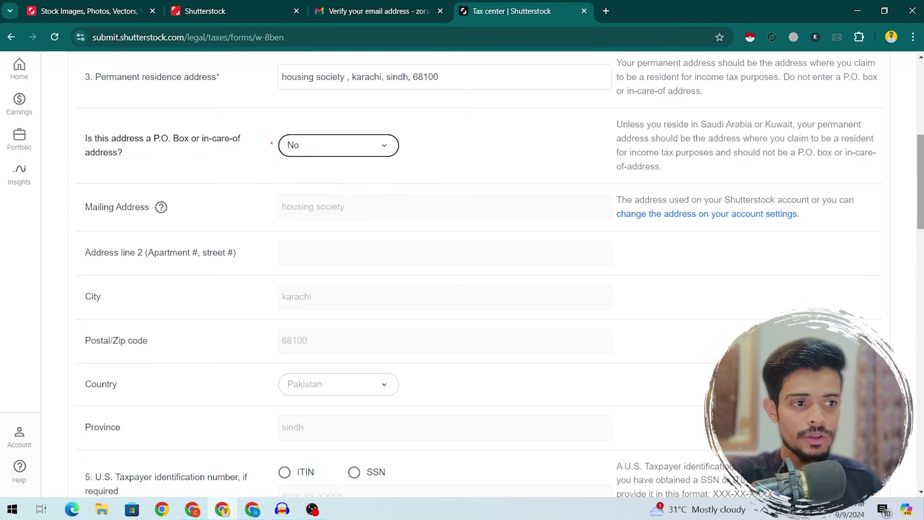
pyautogui.scroll(-8, 280, 72)
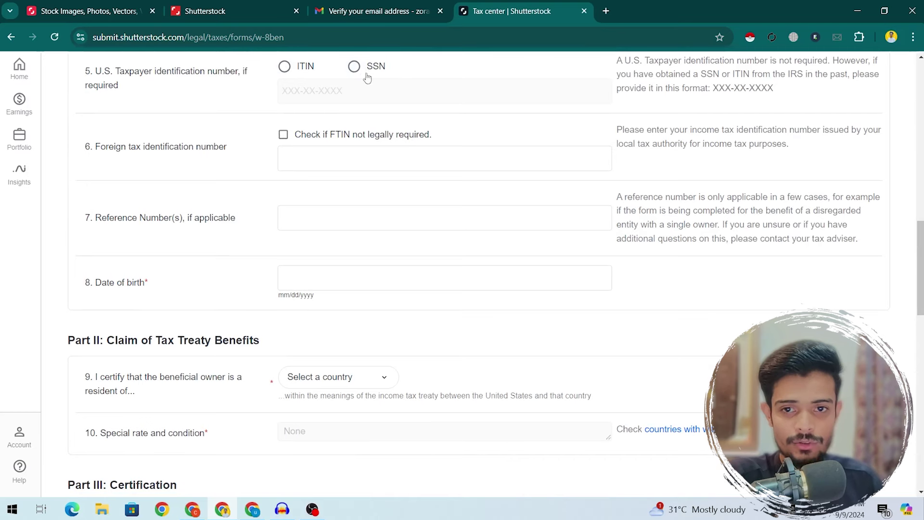
pyautogui.click(411, 276)
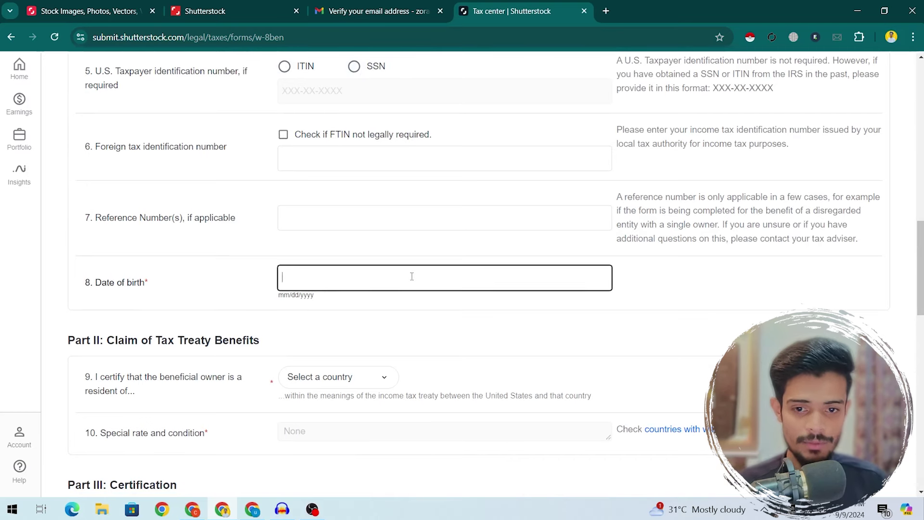
pyautogui.write('04/07/2000')
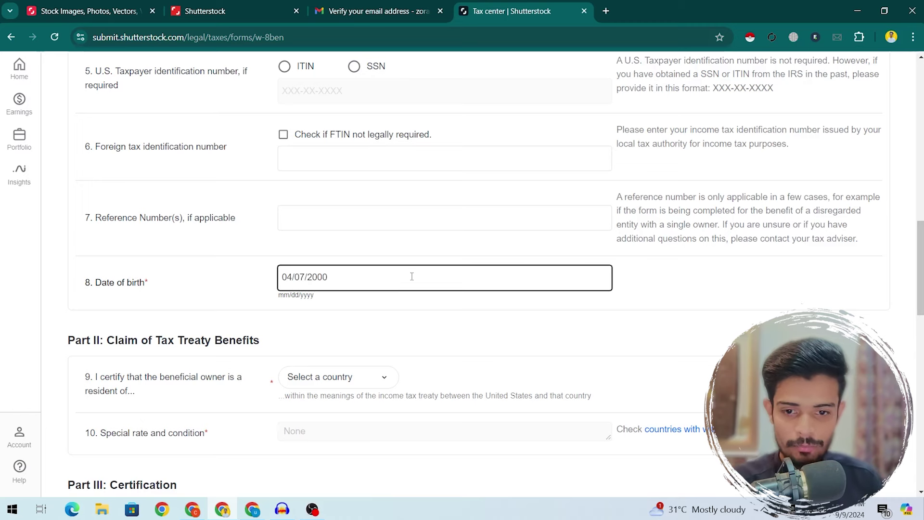
# - Choose Pakistan as the line 9 treaty country and tick the signing-capacity certification
pyautogui.click(340, 371)
pyautogui.press('p')
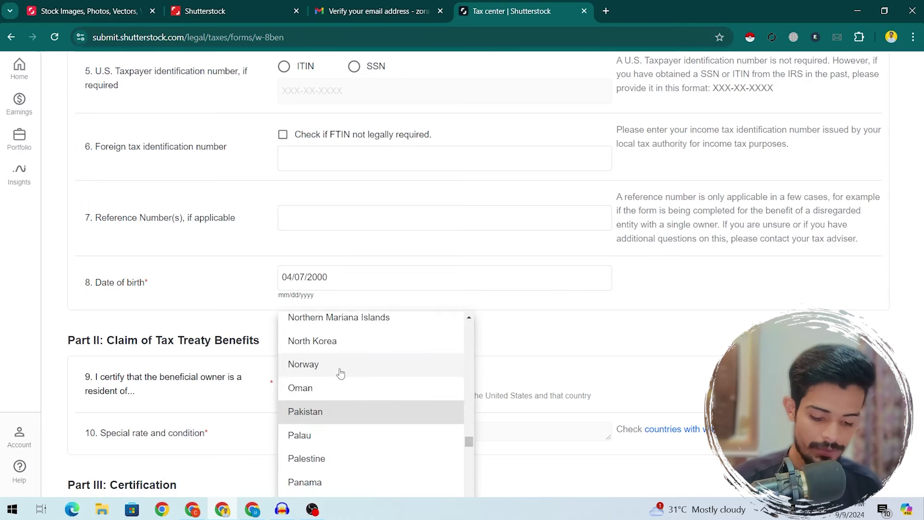
pyautogui.click(334, 413)
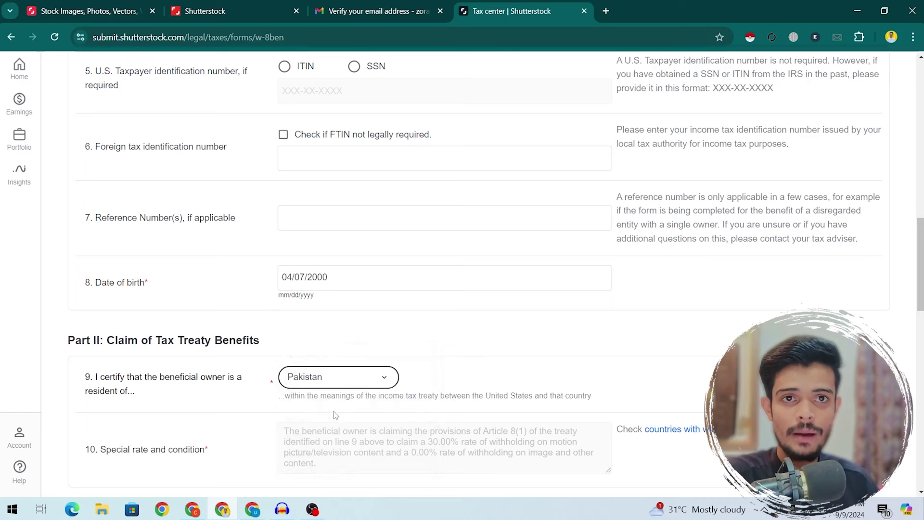
pyautogui.scroll(-15, 257, 194)
pyautogui.click(83, 214)
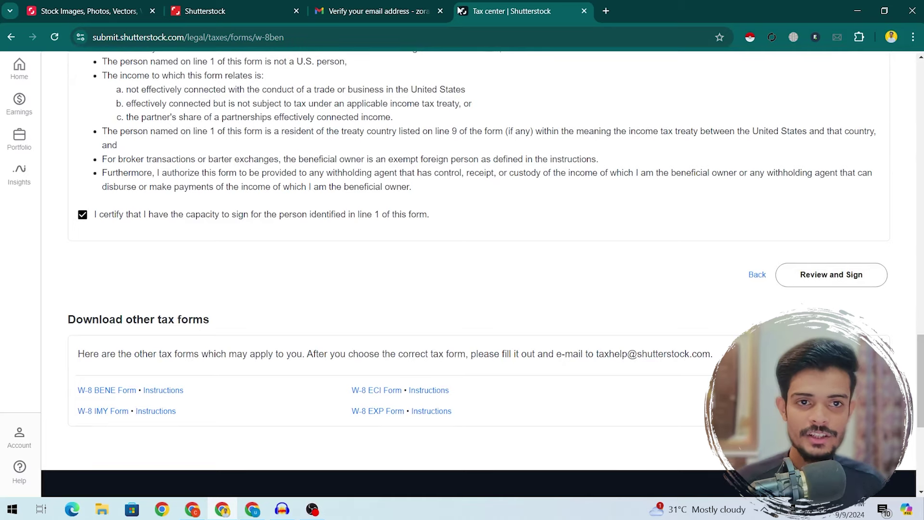
pyautogui.click(31, 112)
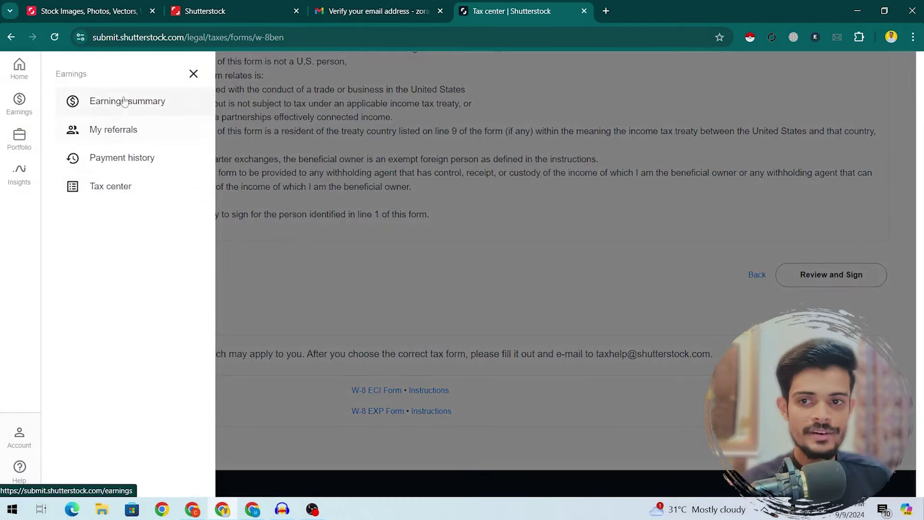
# - View Portfolio > Submit content's file requirements, then open Portfolio > Pending content
pyautogui.click(23, 143)
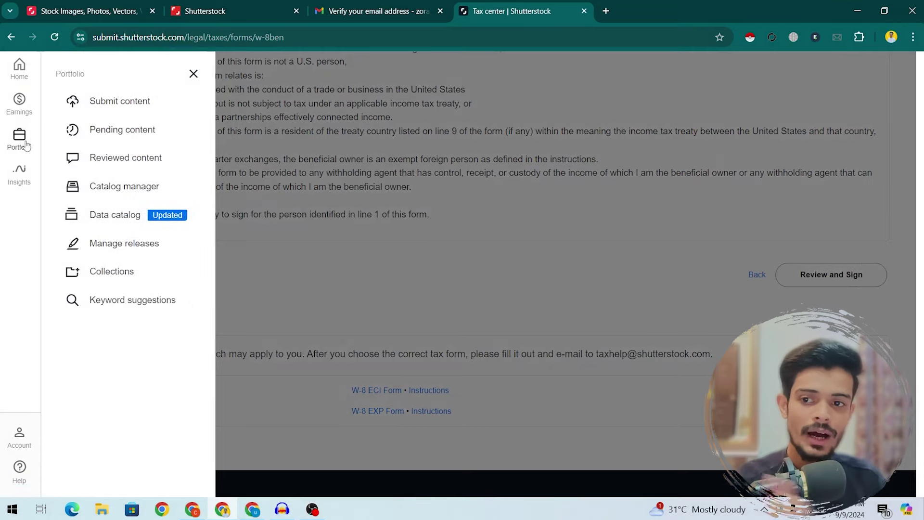
pyautogui.click(129, 101)
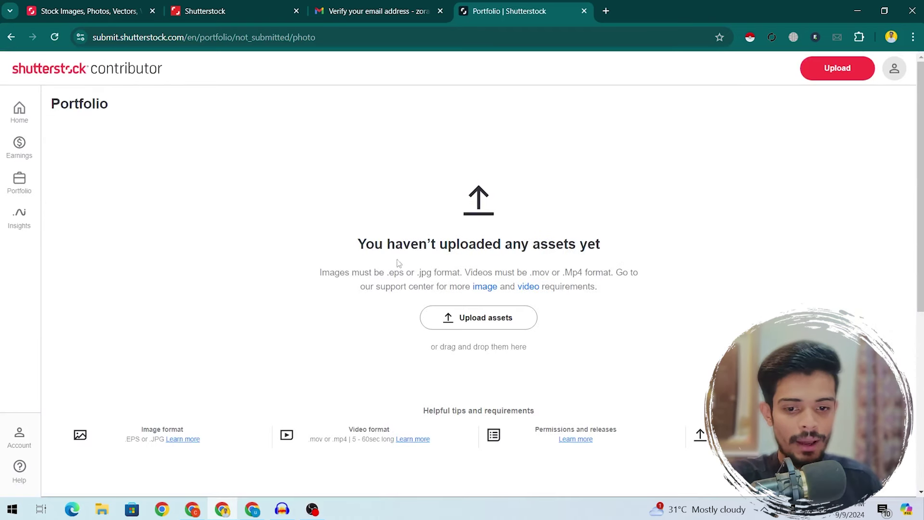
pyautogui.moveTo(385, 430); pyautogui.dragTo(159, 431)
pyautogui.click(158, 432)
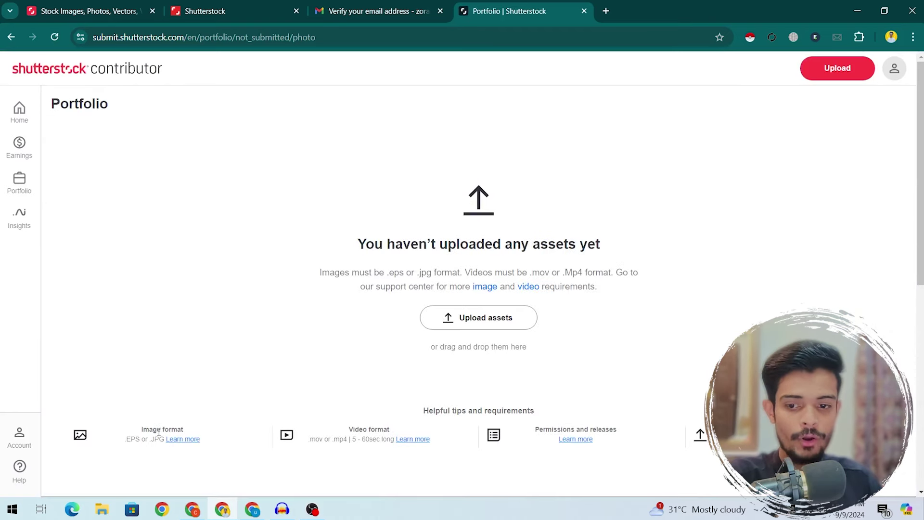
pyautogui.click(19, 182)
pyautogui.click(133, 161)
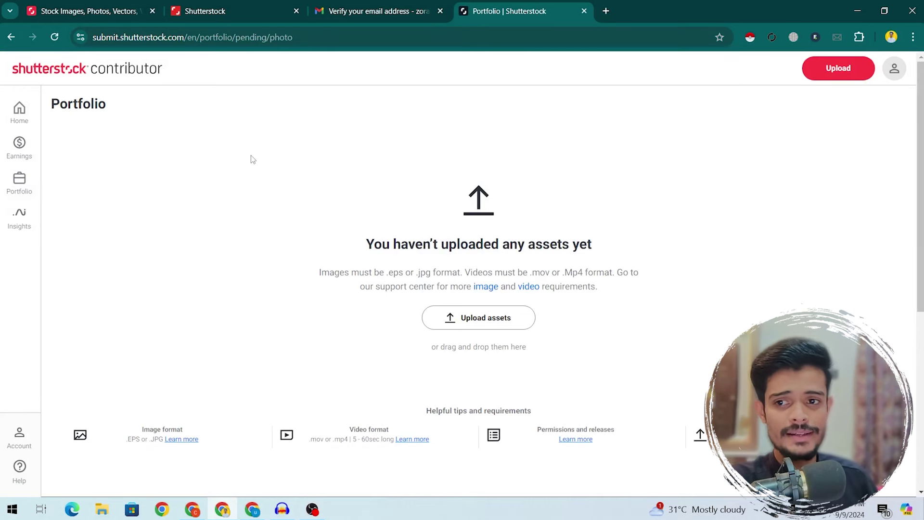
pyautogui.click(20, 181)
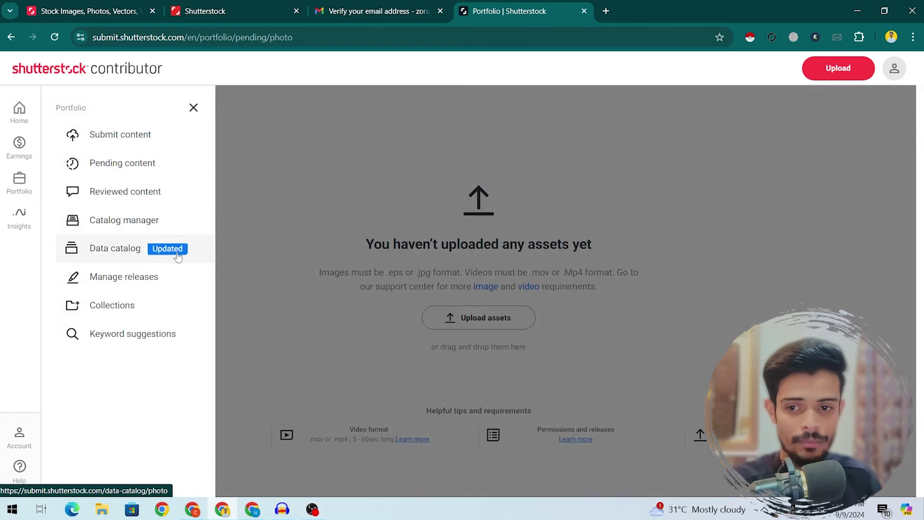
# - Visit Portfolio > Collections, then open the Keyword suggestions tool, check its asset types, and close it
pyautogui.click(124, 304)
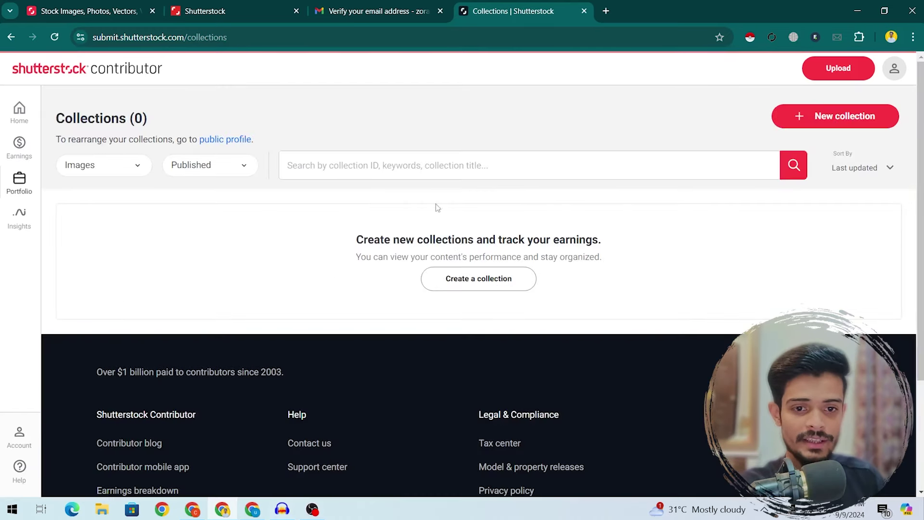
pyautogui.click(23, 187)
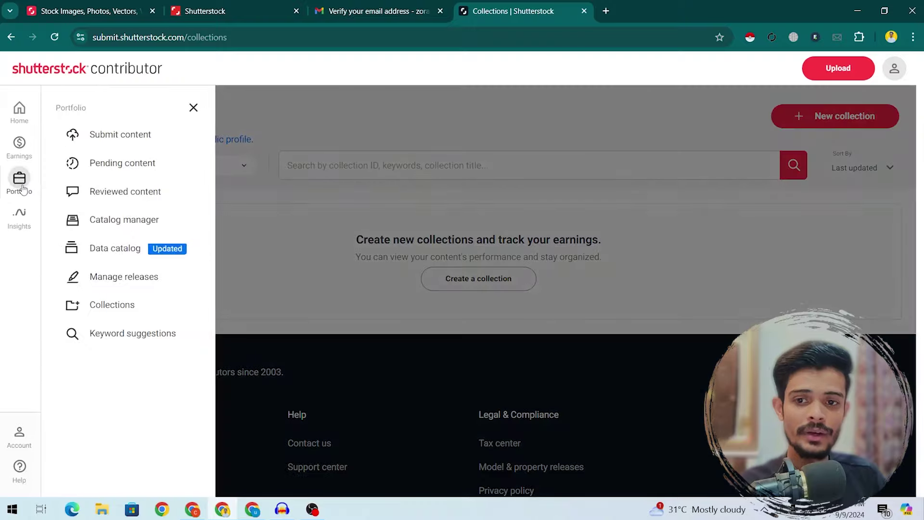
pyautogui.click(136, 336)
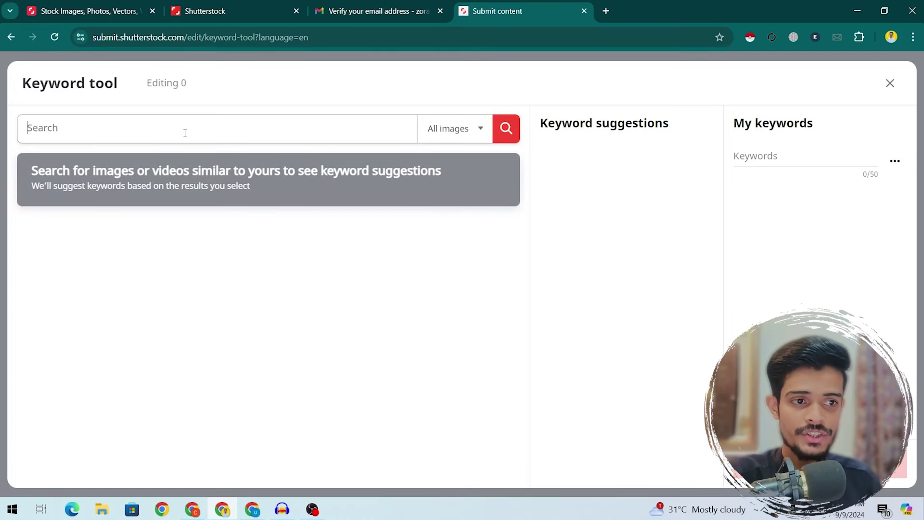
pyautogui.click(459, 123)
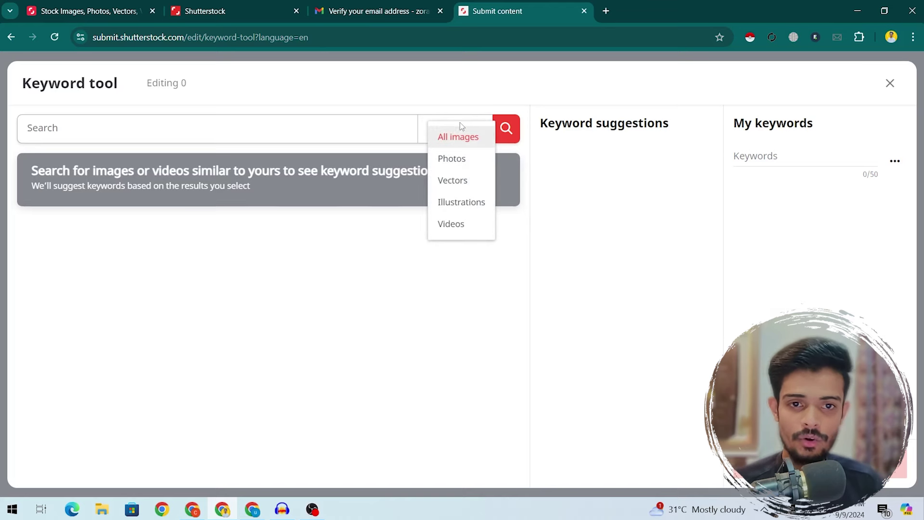
pyautogui.click(384, 121)
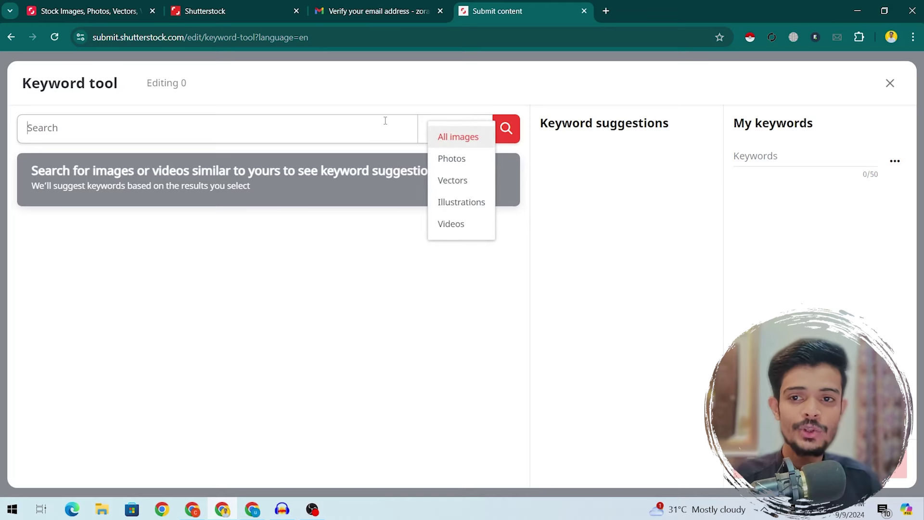
pyautogui.click(889, 83)
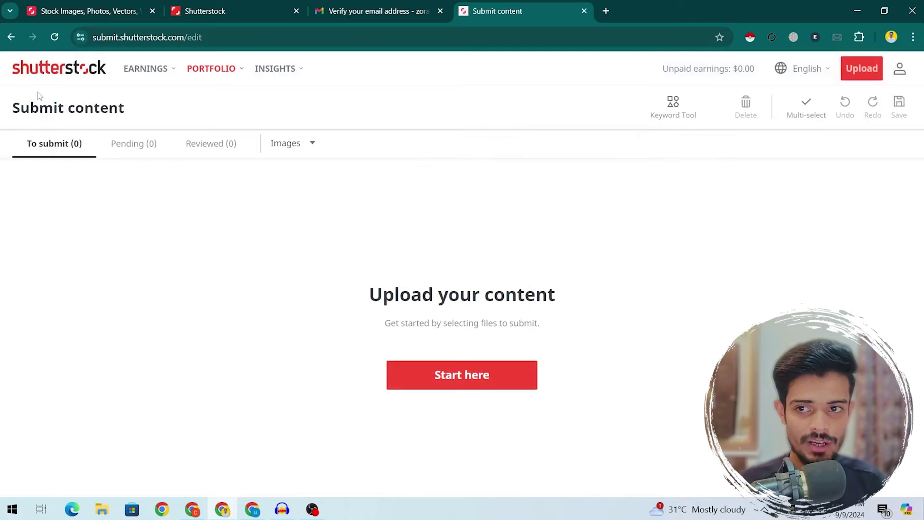
pyautogui.click(11, 37)
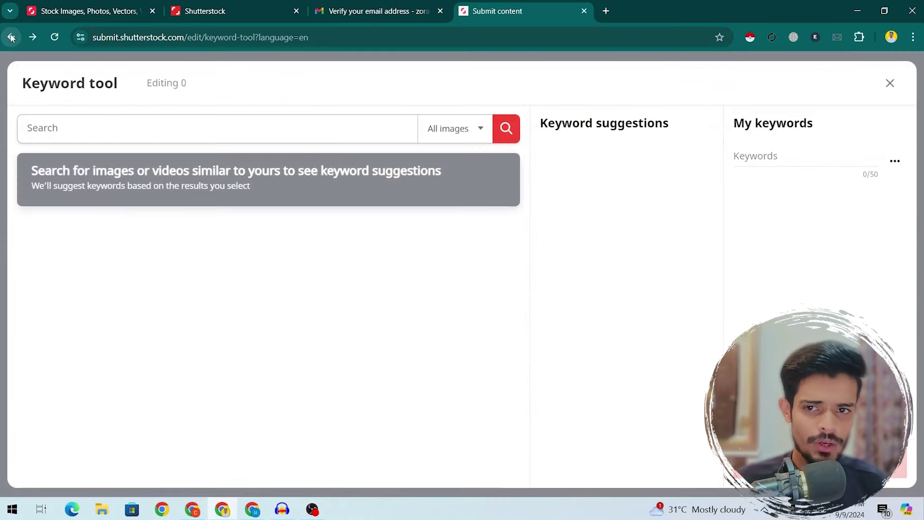
pyautogui.click(889, 91)
# - From the dashboard, open Insights > Top performers, then Insights > The Shot List
pyautogui.click(212, 68)
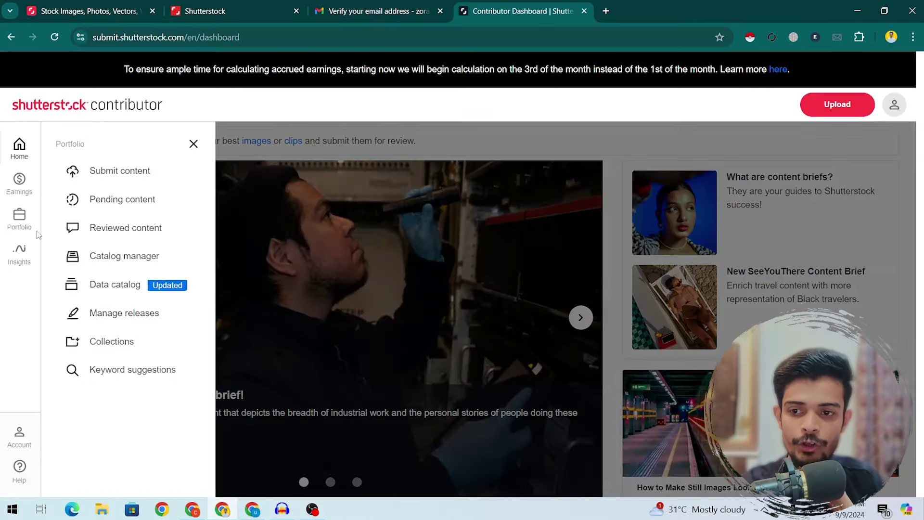
pyautogui.moveTo(19, 260)
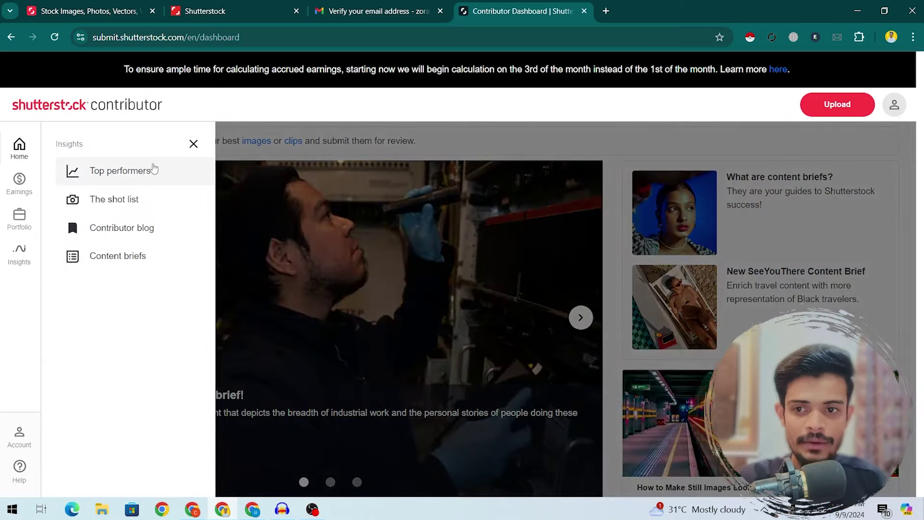
pyautogui.click(153, 169)
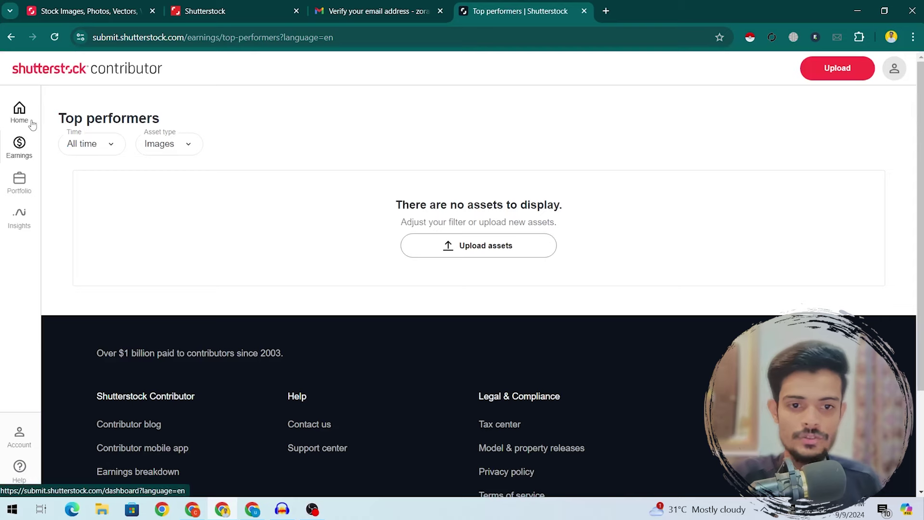
pyautogui.moveTo(20, 228)
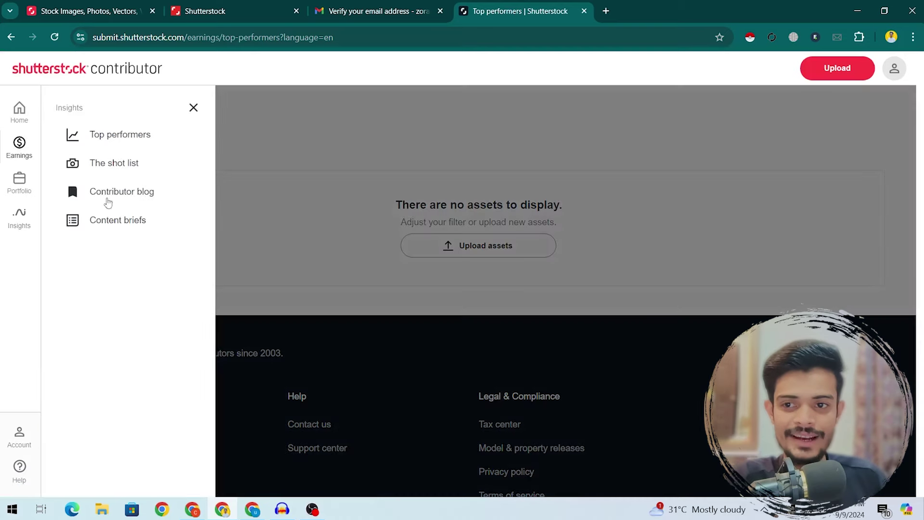
pyautogui.click(135, 163)
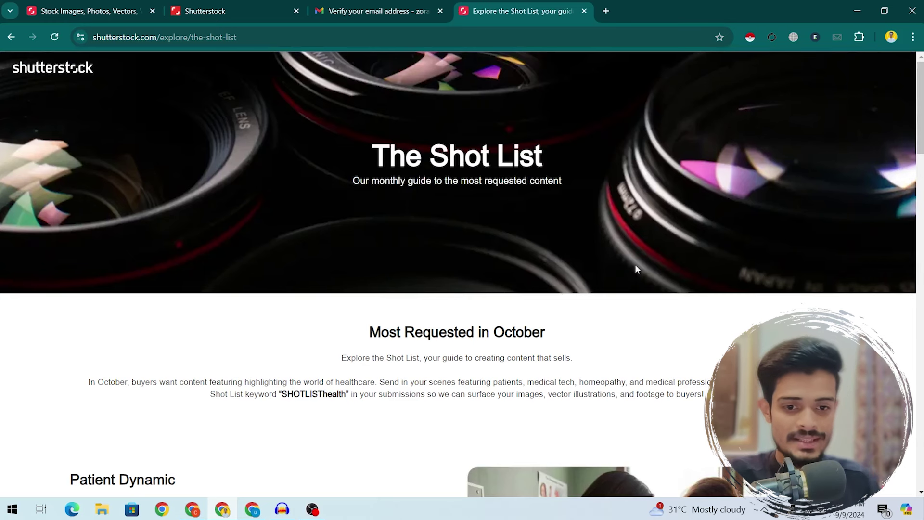
# - Read The Shot List title and intro for October's most requested content
pyautogui.moveTo(390, 154); pyautogui.dragTo(780, 157)
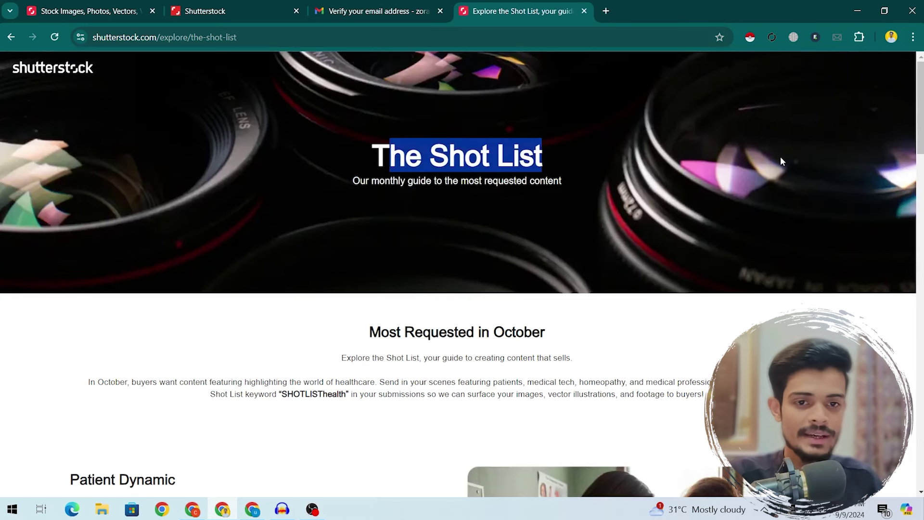
pyautogui.moveTo(355, 357); pyautogui.dragTo(342, 358)
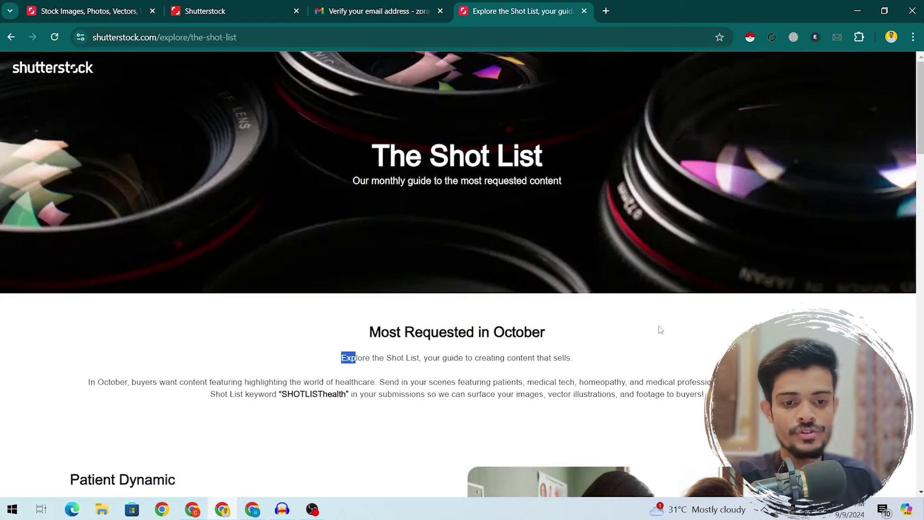
pyautogui.moveTo(494, 332); pyautogui.dragTo(533, 332)
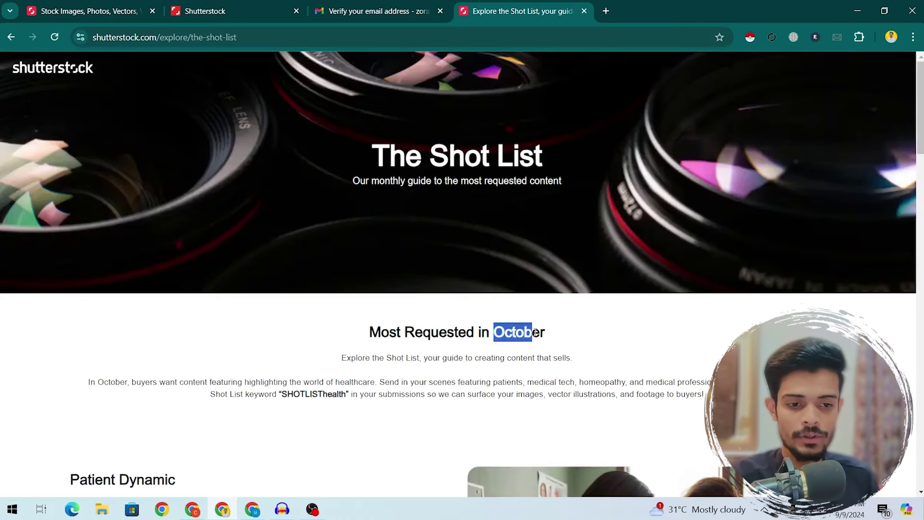
pyautogui.click(531, 343)
pyautogui.scroll(-3, 531, 343)
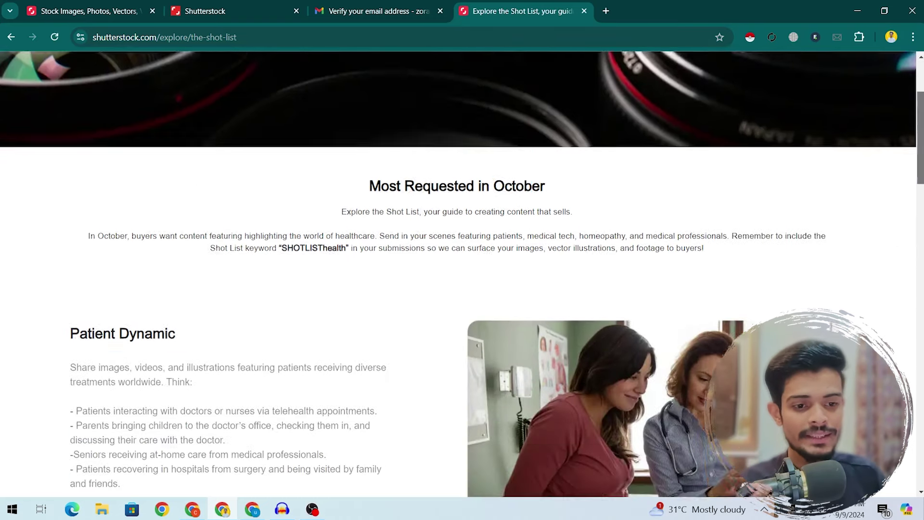
pyautogui.scroll(-3, 921, 152)
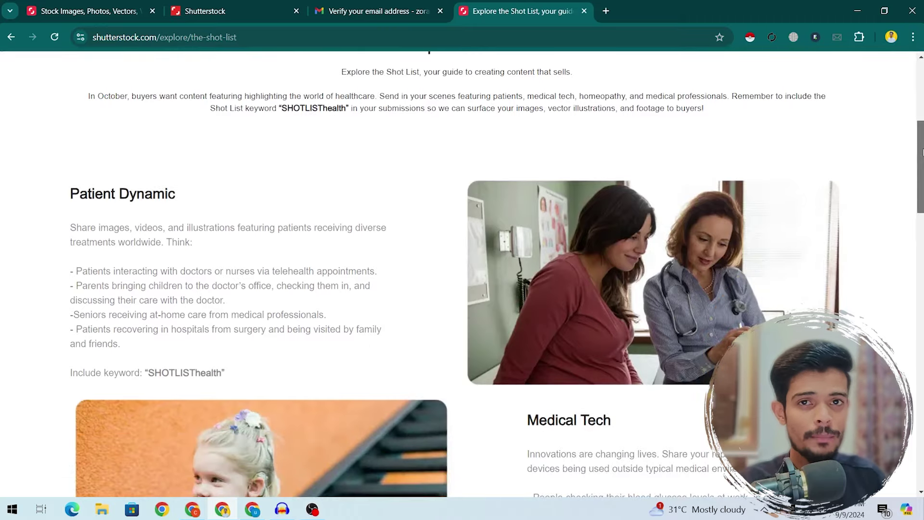
# - Read the Patient Dynamic theme and its required SHOTLISThealth keyword
pyautogui.moveTo(23, 198); pyautogui.dragTo(176, 195)
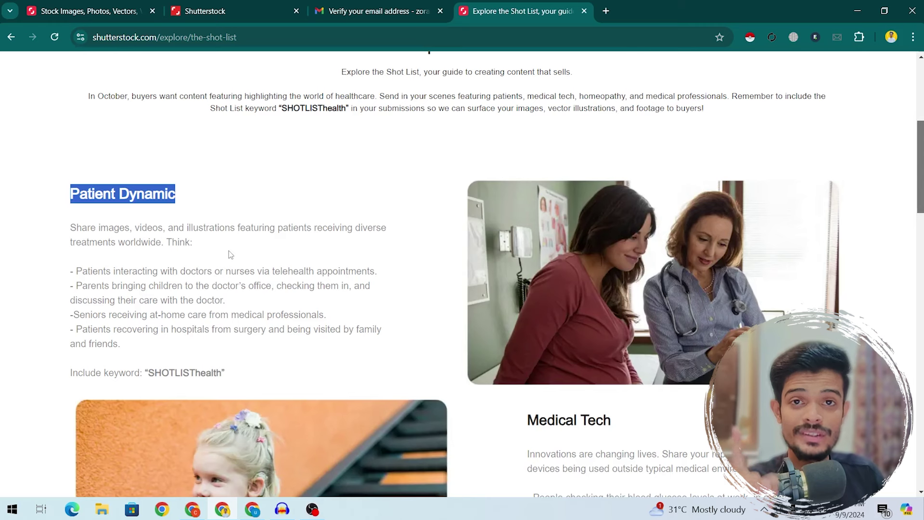
pyautogui.moveTo(71, 374); pyautogui.dragTo(211, 373)
pyautogui.click(207, 373)
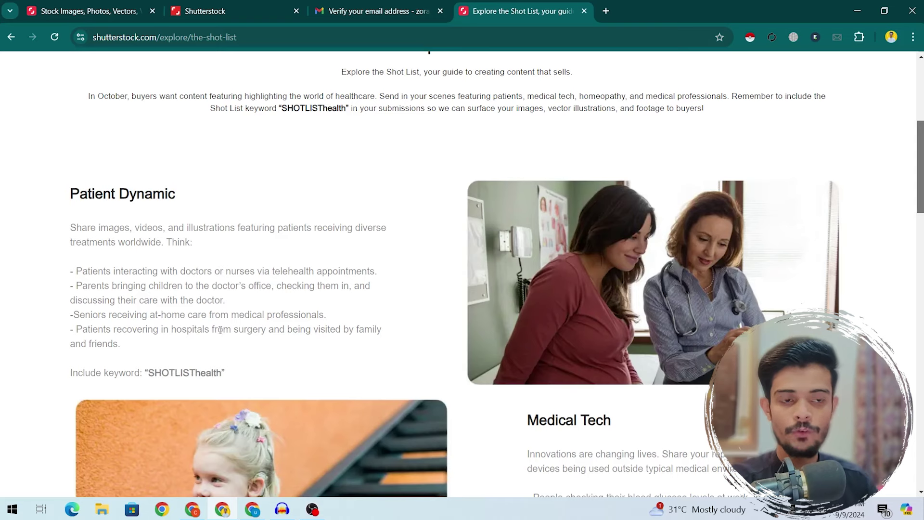
pyautogui.scroll(5, 529, 240)
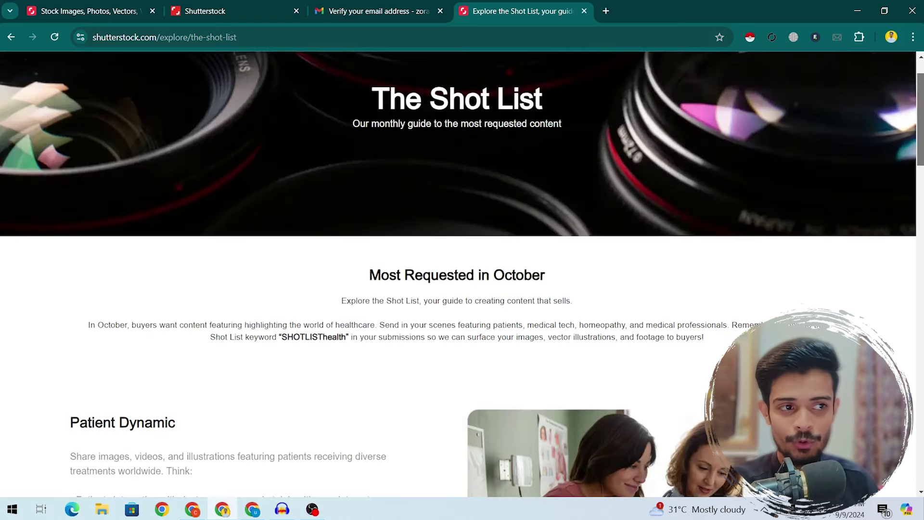
pyautogui.moveTo(326, 325); pyautogui.dragTo(458, 310)
# - Scroll down to the Homeopathy theme, then jump back to the top of the page
pyautogui.scroll(-5, 458, 307)
pyautogui.scroll(-5, 457, 275)
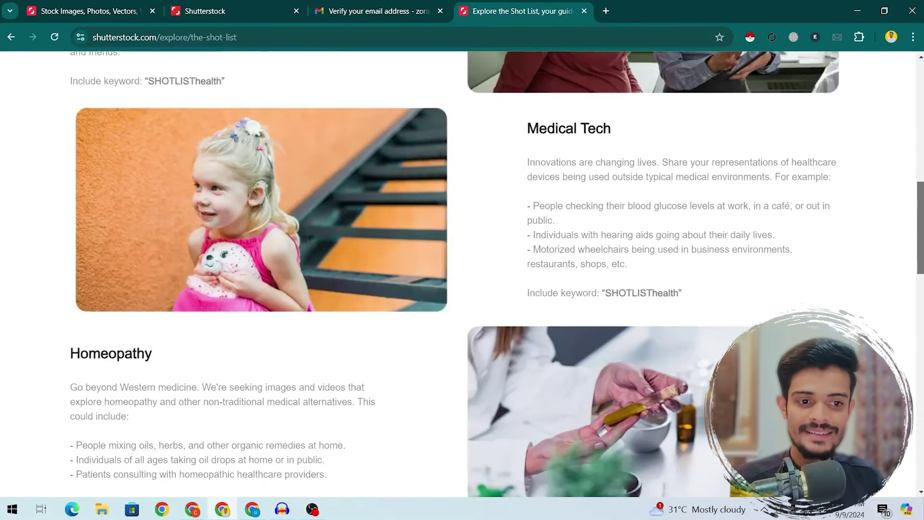
pyautogui.scroll(-4, 874, 289)
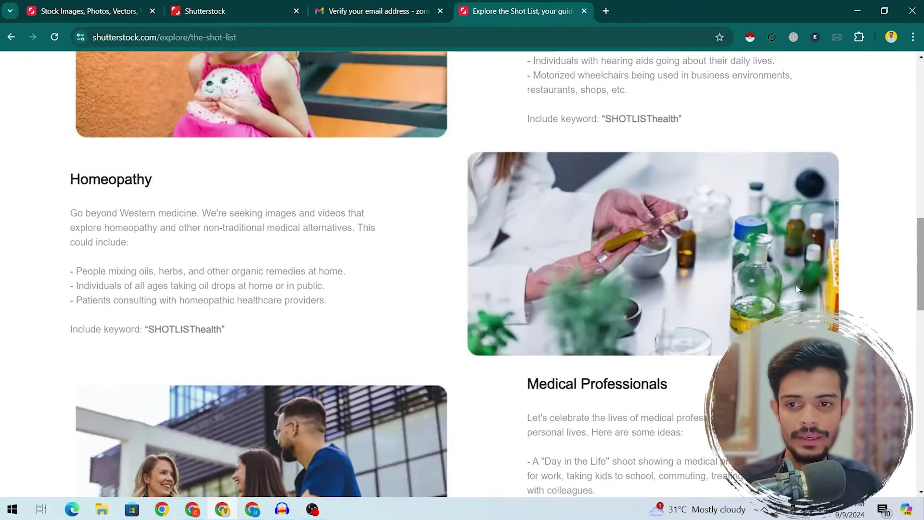
pyautogui.moveTo(154, 186); pyautogui.dragTo(101, 181)
pyautogui.scroll(-4, 458, 274)
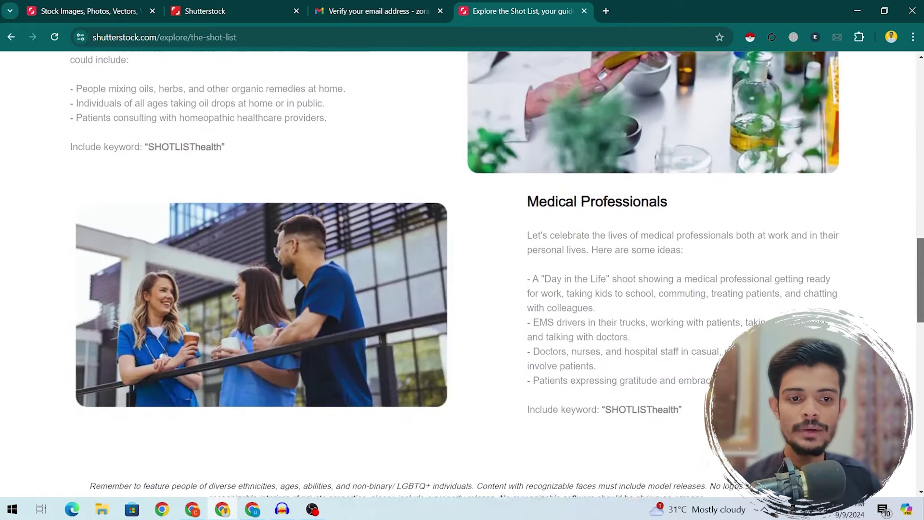
pyautogui.press('Home')
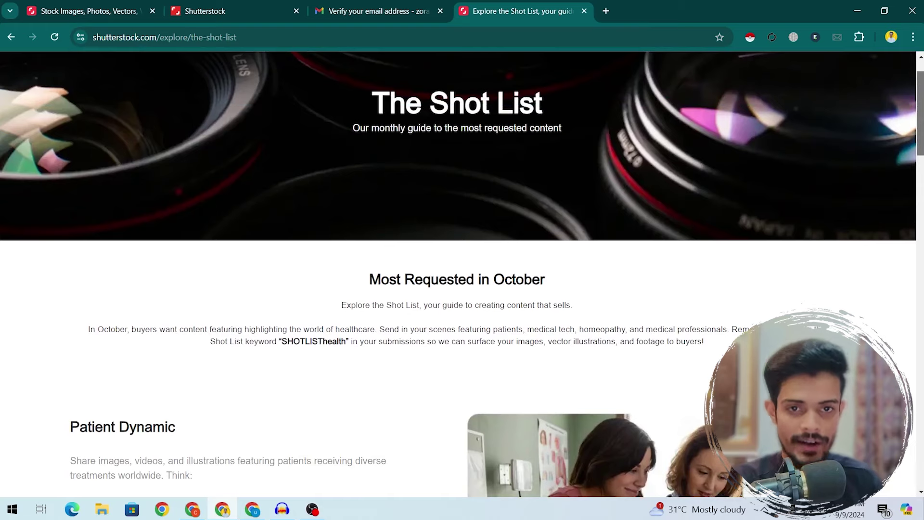
pyautogui.scroll(-1, 370, 187)
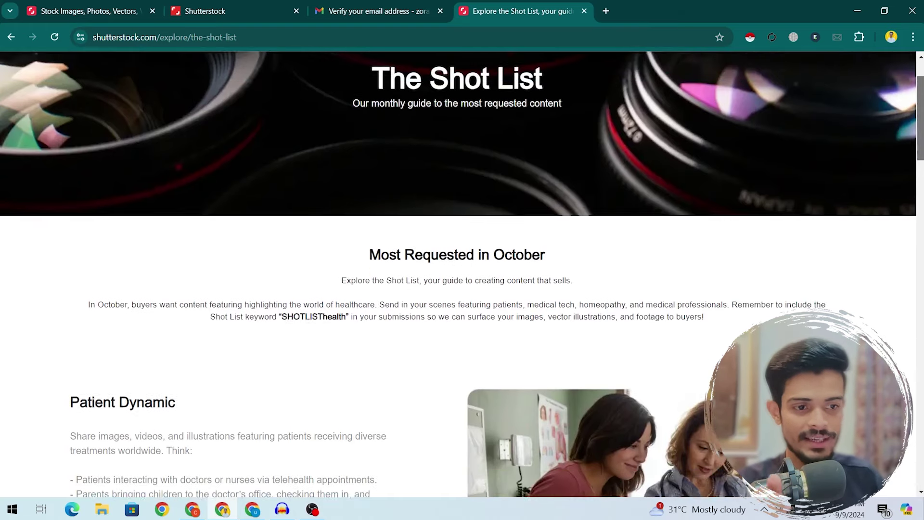
# - Go back, browse the Insights sections, and open the Account options menu
pyautogui.click(7, 37)
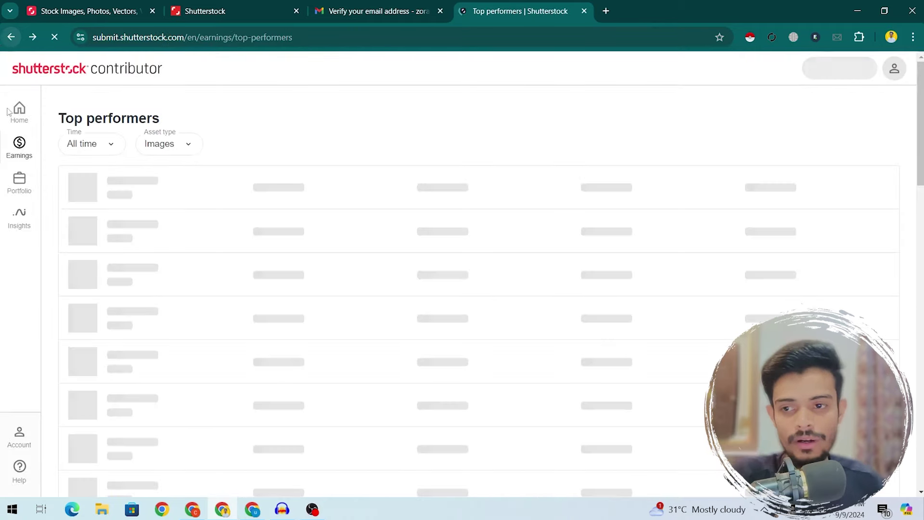
pyautogui.click(23, 233)
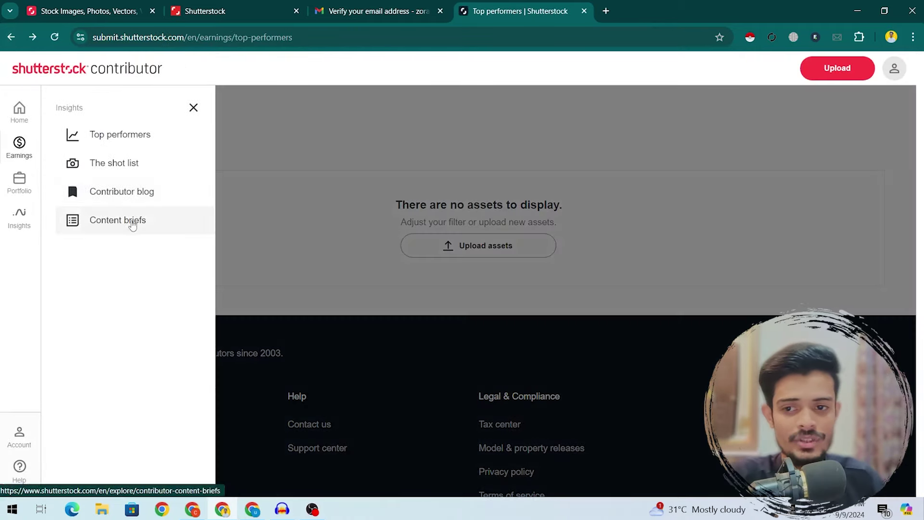
pyautogui.scroll(-3, 132, 224)
pyautogui.click(9, 39)
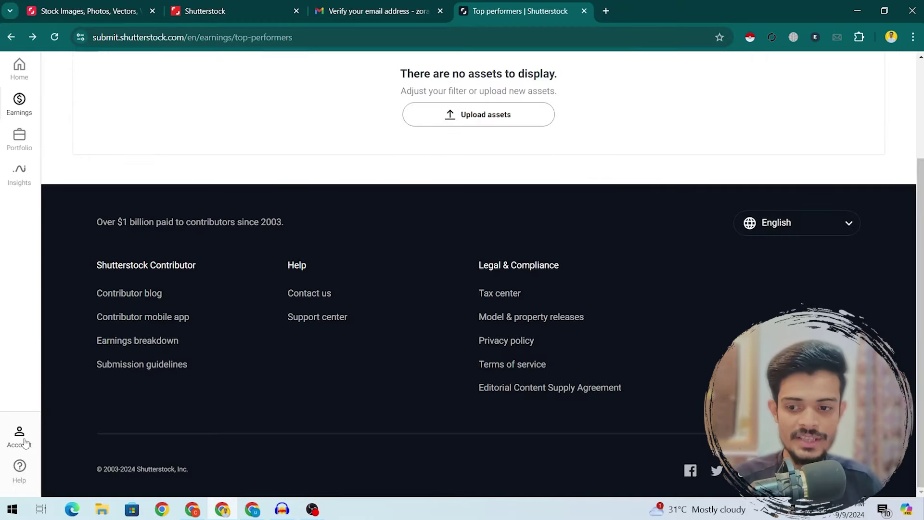
pyautogui.click(24, 440)
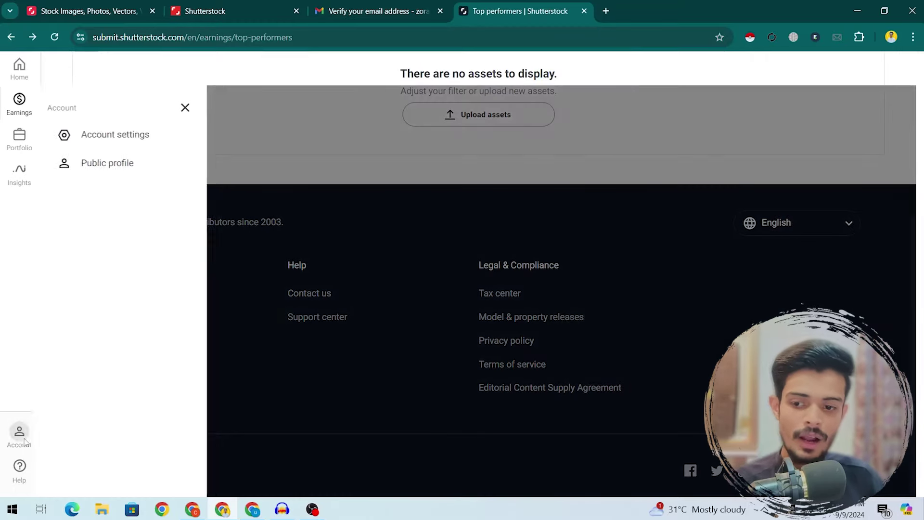
# - Open Account settings and look through the contact details, including the Province field
pyautogui.click(140, 137)
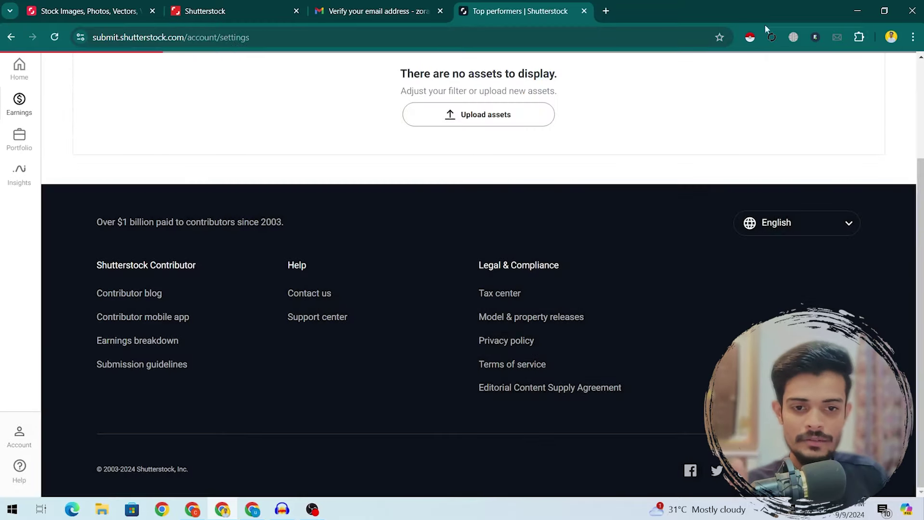
pyautogui.scroll(-5, 567, 128)
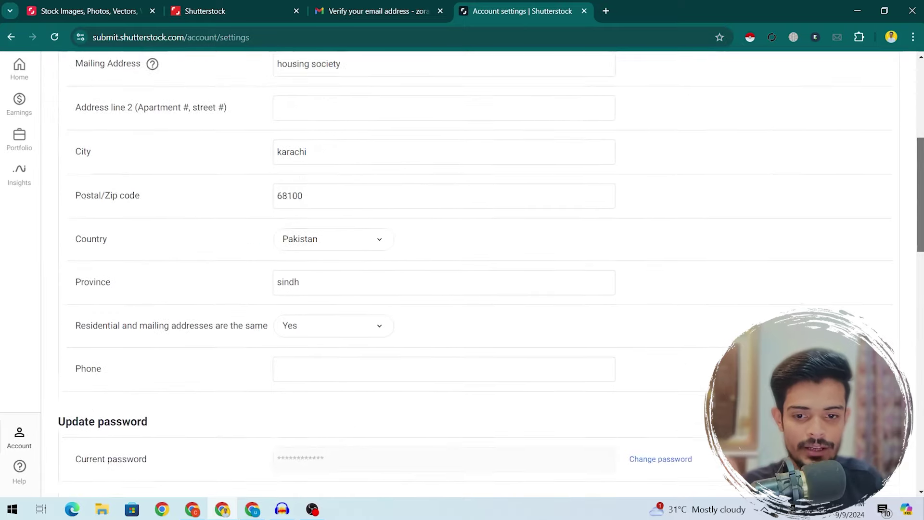
pyautogui.scroll(-9, 48, 267)
pyautogui.click(427, 239)
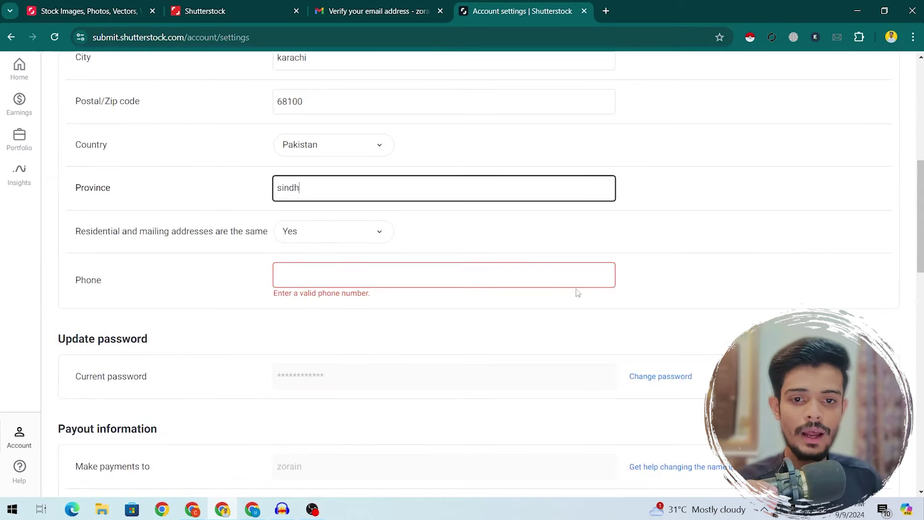
pyautogui.click(340, 294)
pyautogui.scroll(-10, 891, 280)
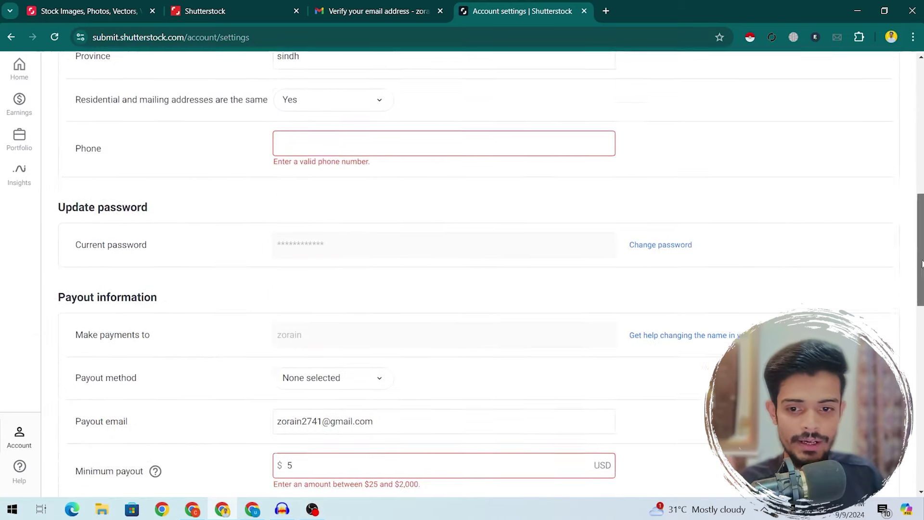
# - Change the minimum payout from 5 to 25 USD and review the licensing options
pyautogui.doubleClick(289, 113)
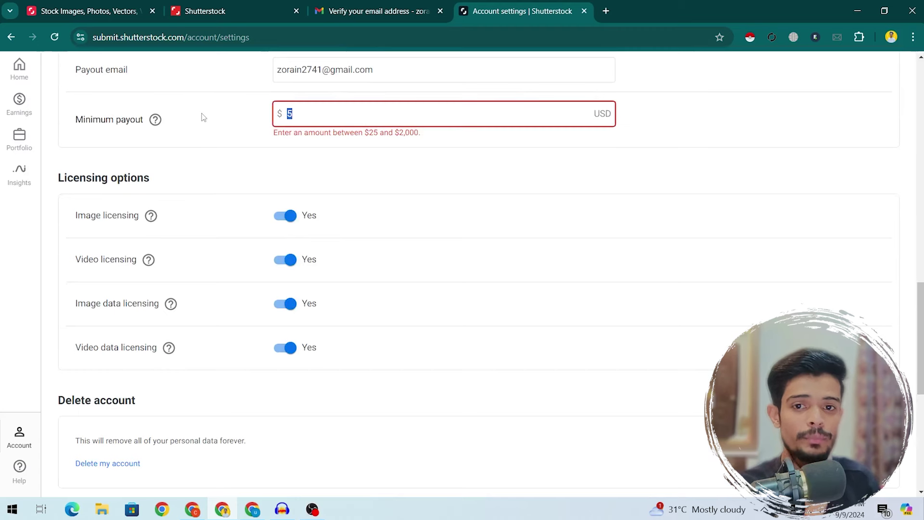
pyautogui.write('25')
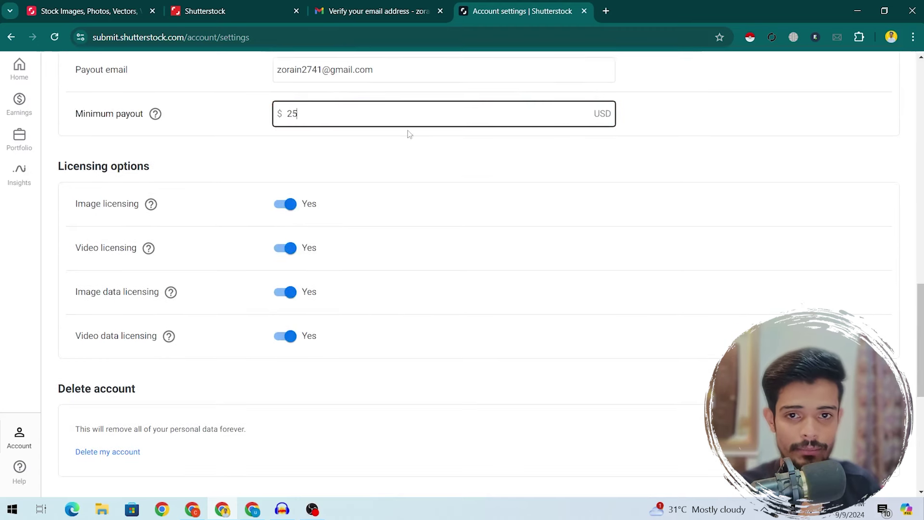
pyautogui.moveTo(110, 248); pyautogui.dragTo(157, 249)
pyautogui.moveTo(77, 292); pyautogui.dragTo(202, 289)
pyautogui.moveTo(67, 336); pyautogui.dragTo(159, 336)
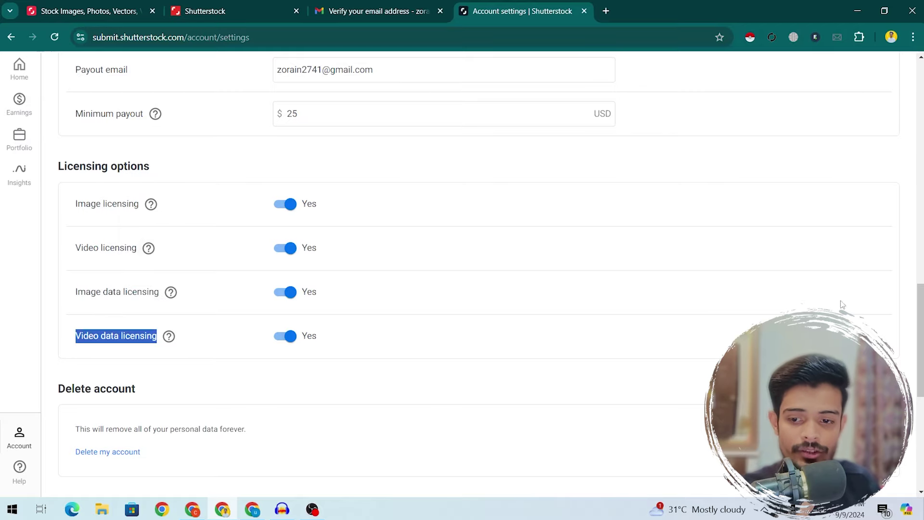
pyautogui.scroll(-5, 462, 274)
pyautogui.scroll(15, 462, 274)
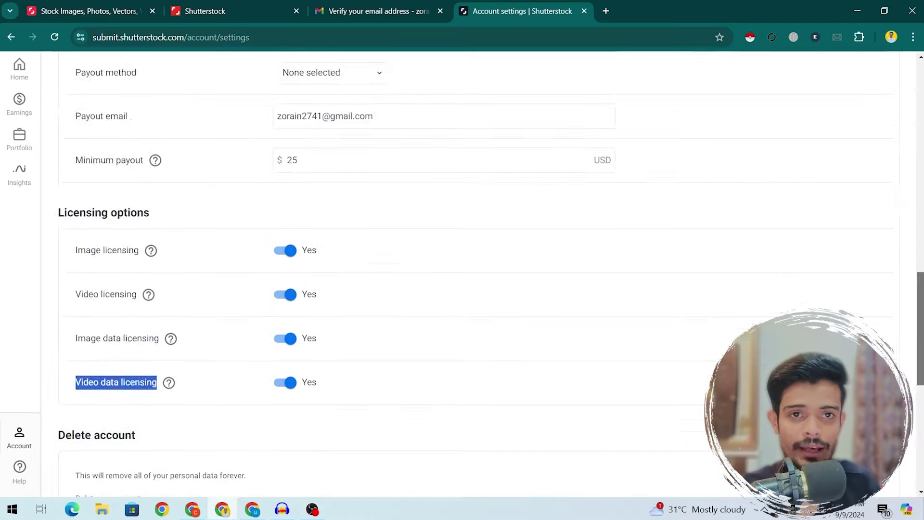
pyautogui.scroll(8, 558, 152)
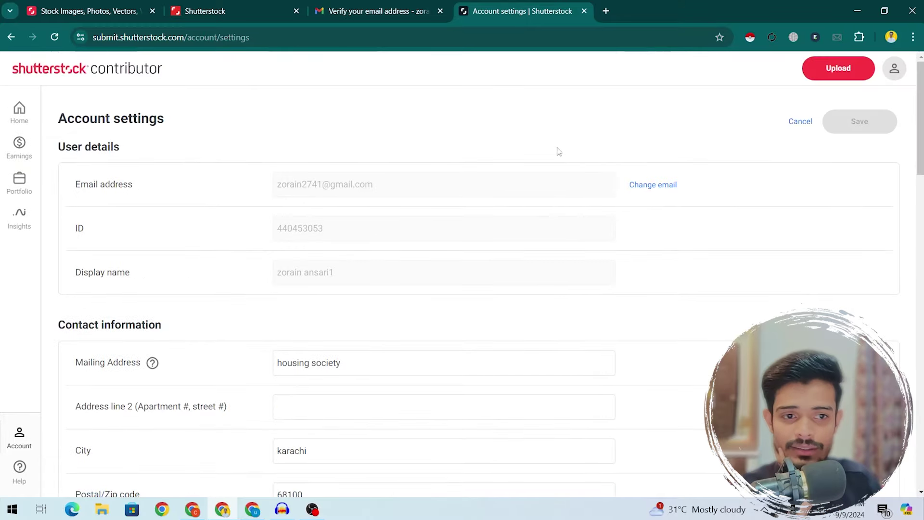
# - Look over the Help Contact Us page, briefly checking the account panel
pyautogui.click(20, 486)
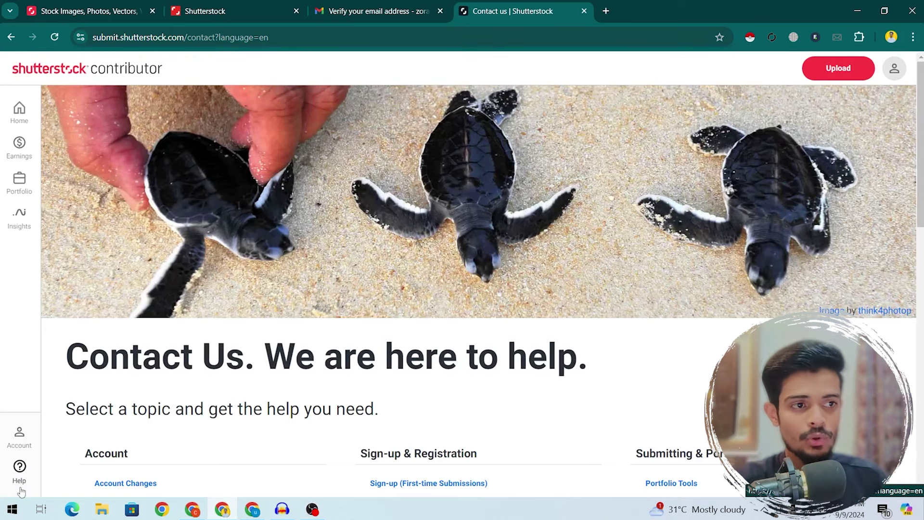
pyautogui.click(895, 72)
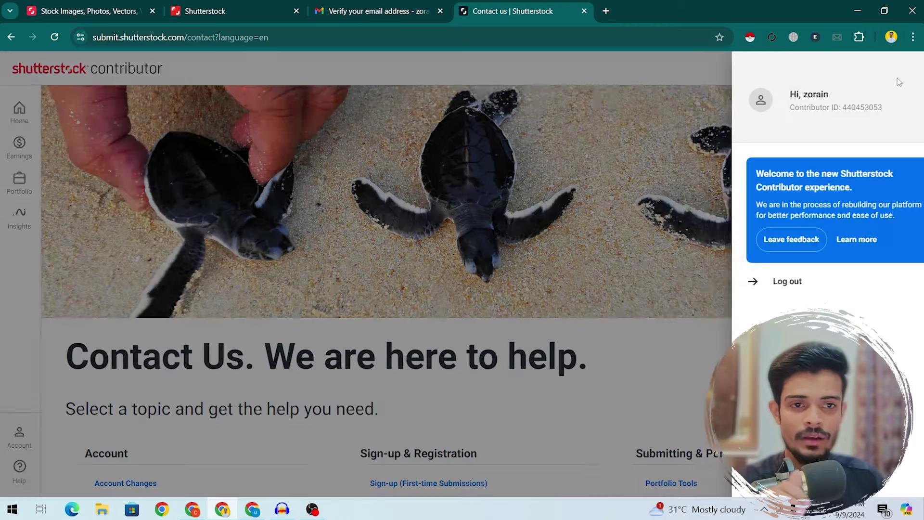
pyautogui.click(909, 69)
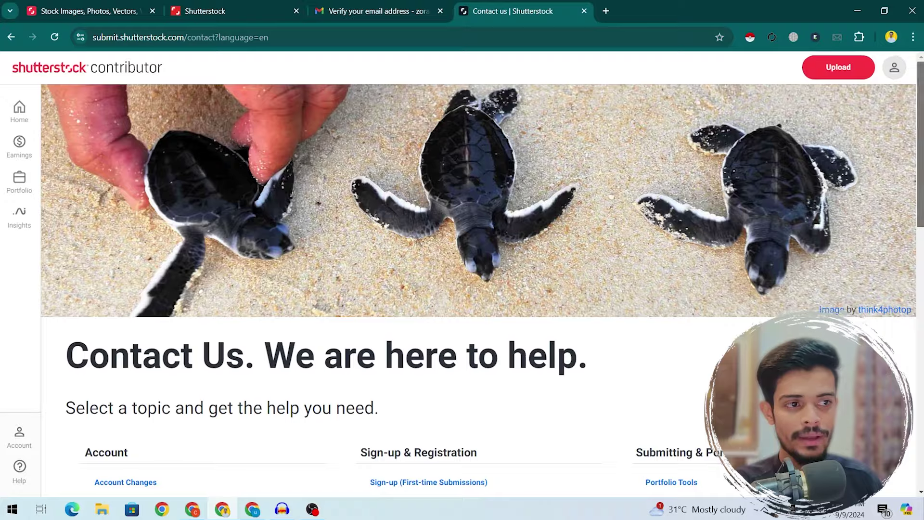
pyautogui.scroll(-5, 909, 185)
pyautogui.scroll(-5, 910, 185)
pyautogui.moveTo(914, 304); pyautogui.dragTo(848, 92)
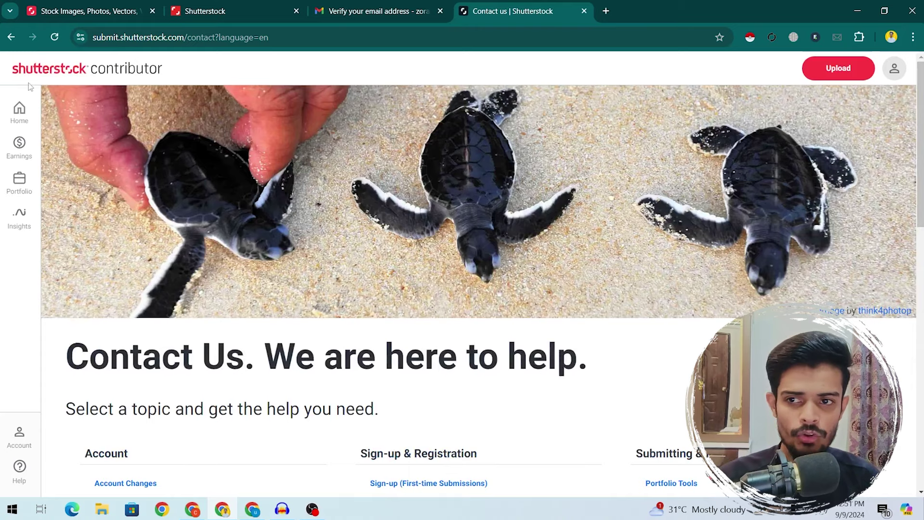
# - Return to the Contributor Dashboard
pyautogui.click(20, 110)
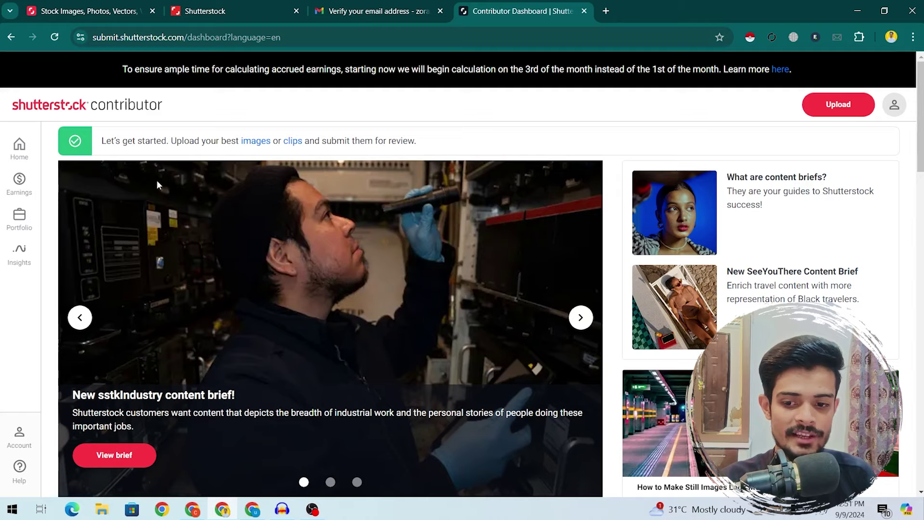
pyautogui.scroll(-8, 481, 274)
pyautogui.scroll(6, 481, 274)
# - Open the upload window and review the .eps/.jpg image and .mov/.mp4 video length requirements
pyautogui.click(256, 58)
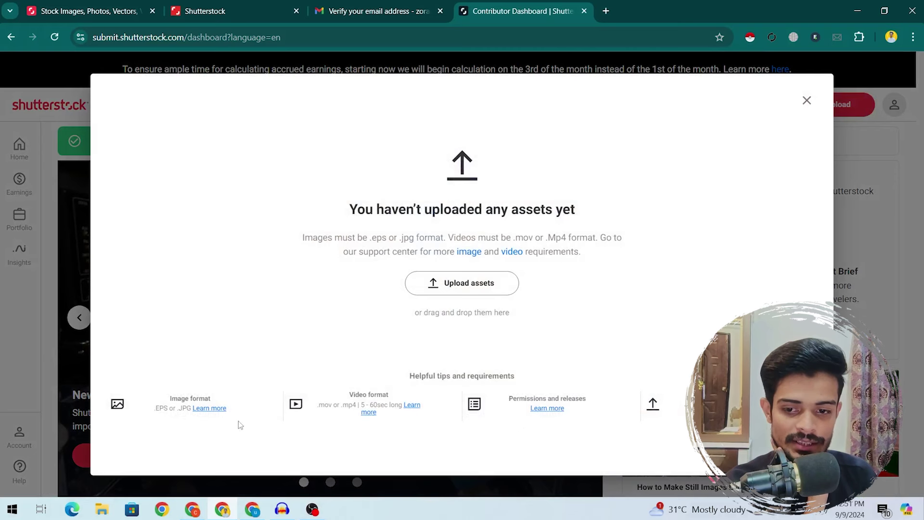
pyautogui.moveTo(172, 399); pyautogui.dragTo(221, 402)
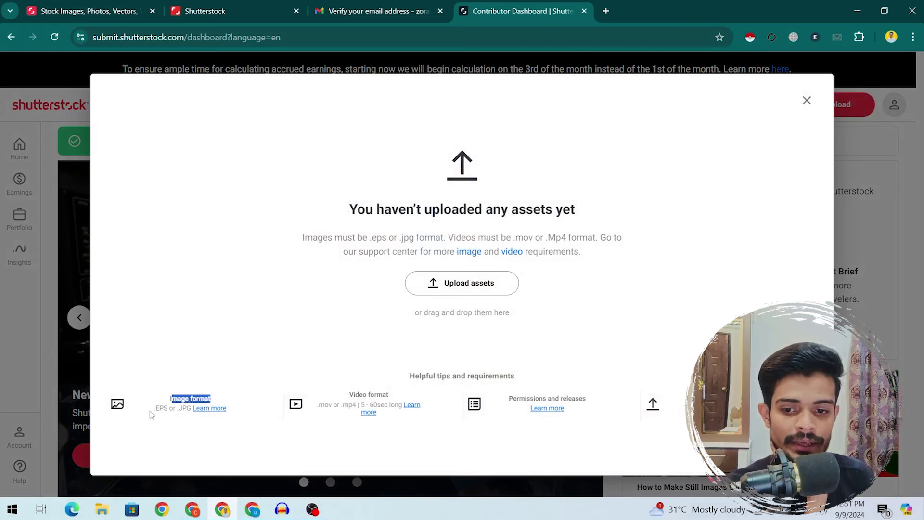
pyautogui.moveTo(150, 408); pyautogui.dragTo(168, 408)
pyautogui.click(168, 409)
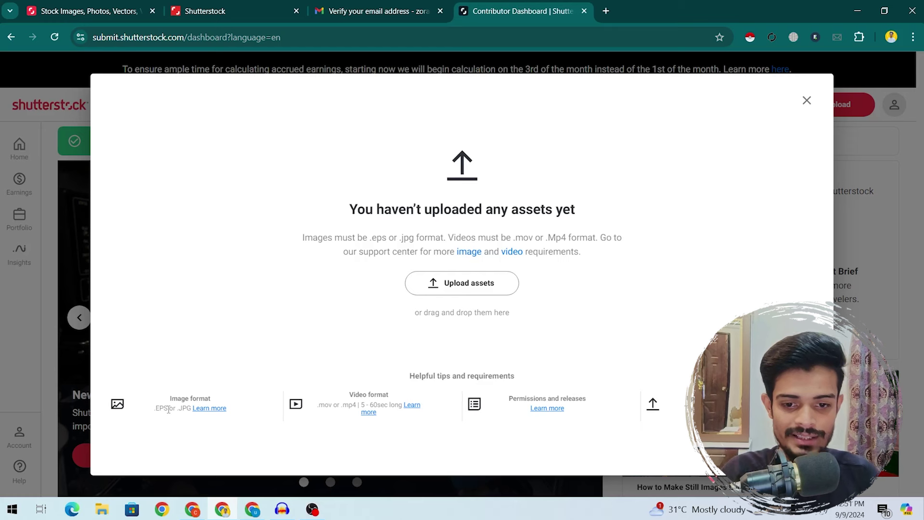
pyautogui.moveTo(365, 397); pyautogui.dragTo(411, 400)
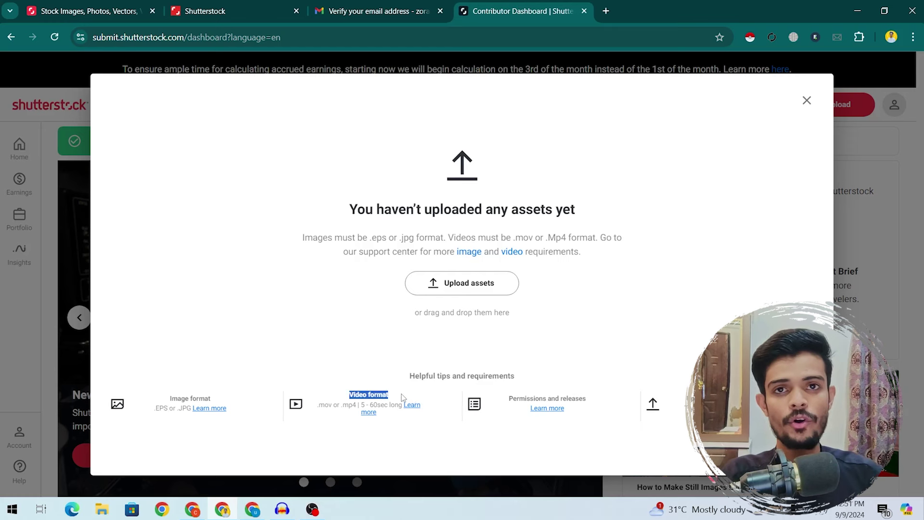
pyautogui.click(392, 404)
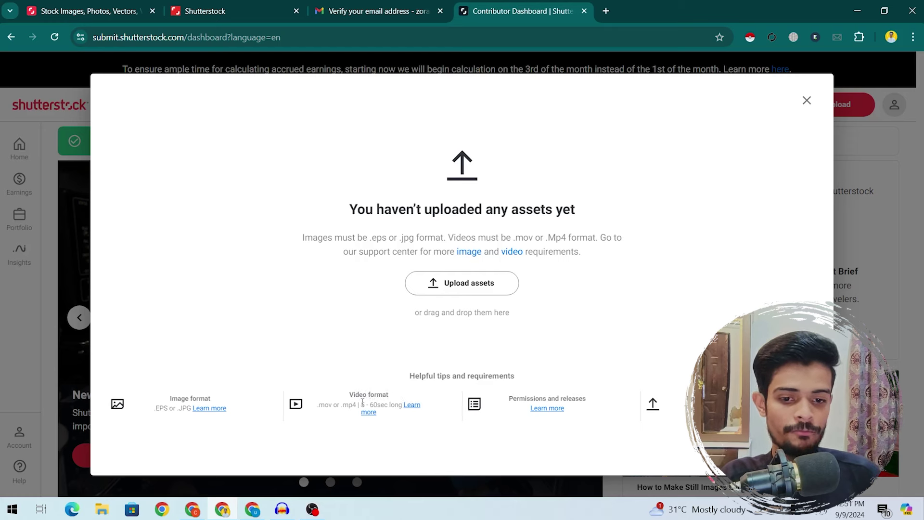
pyautogui.moveTo(381, 405); pyautogui.dragTo(391, 406)
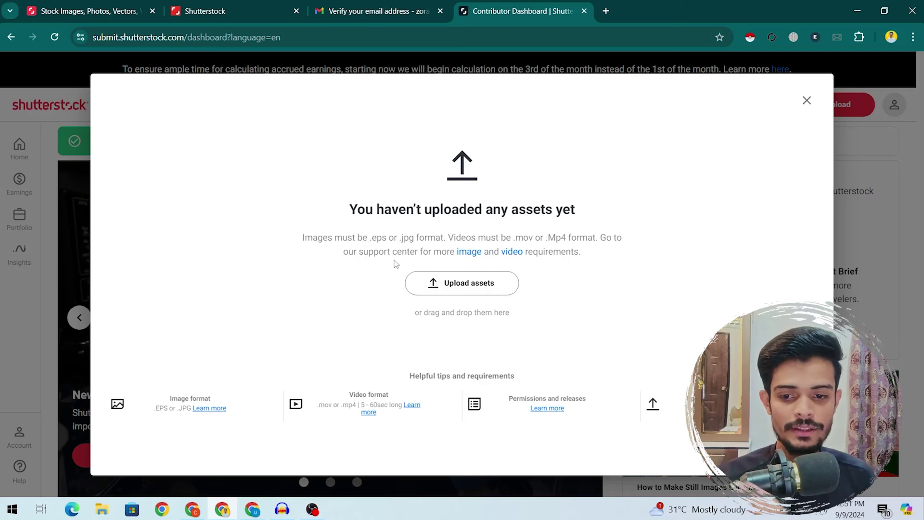
# - Select the Max and Whiskers pond image from Downloads for upload
pyautogui.click(478, 287)
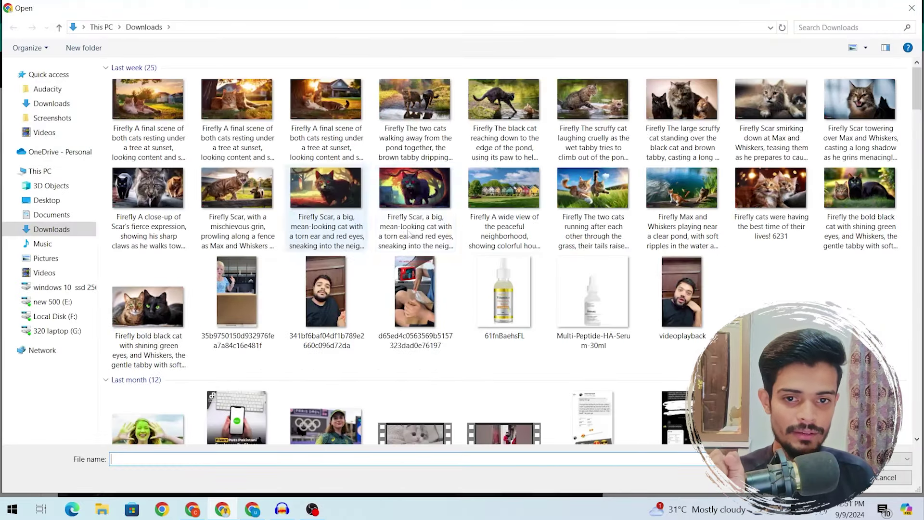
pyautogui.click(681, 207)
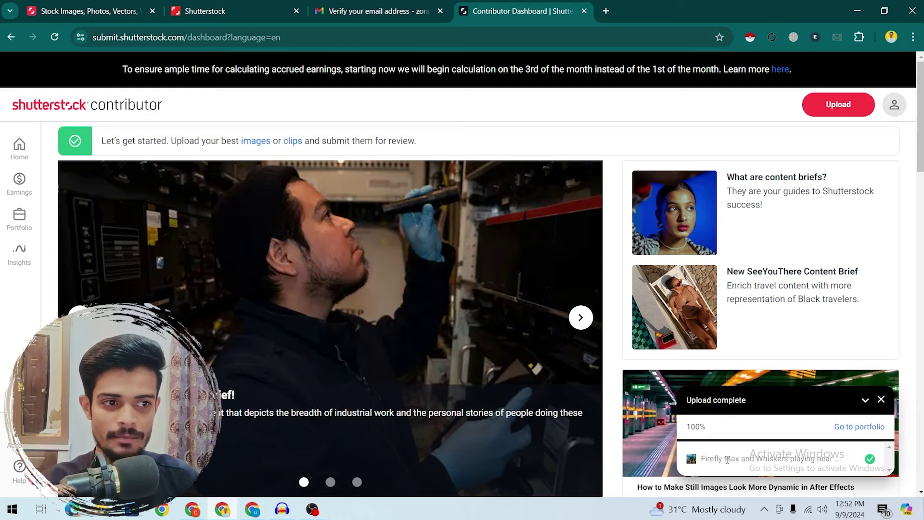
# - From the portfolio, open Edit info for the Max and Whiskers pond image and focus Description
pyautogui.click(856, 427)
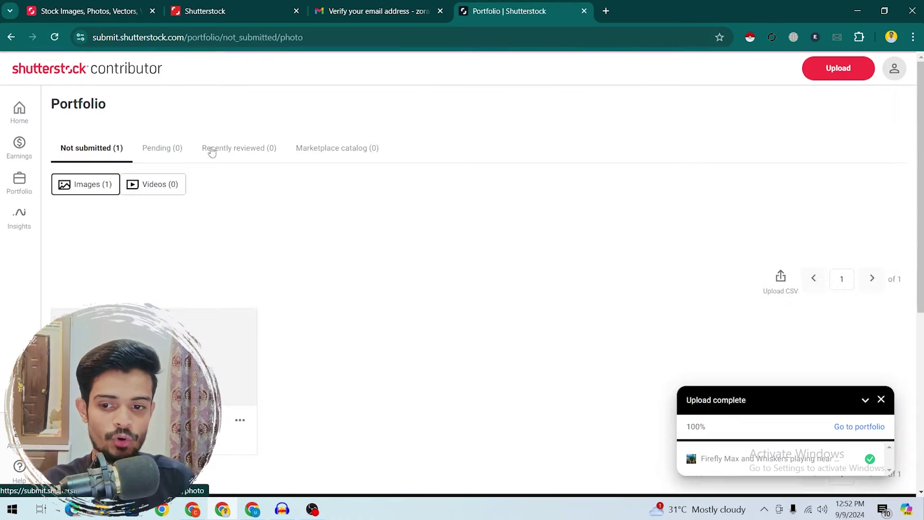
pyautogui.click(240, 419)
pyautogui.click(187, 407)
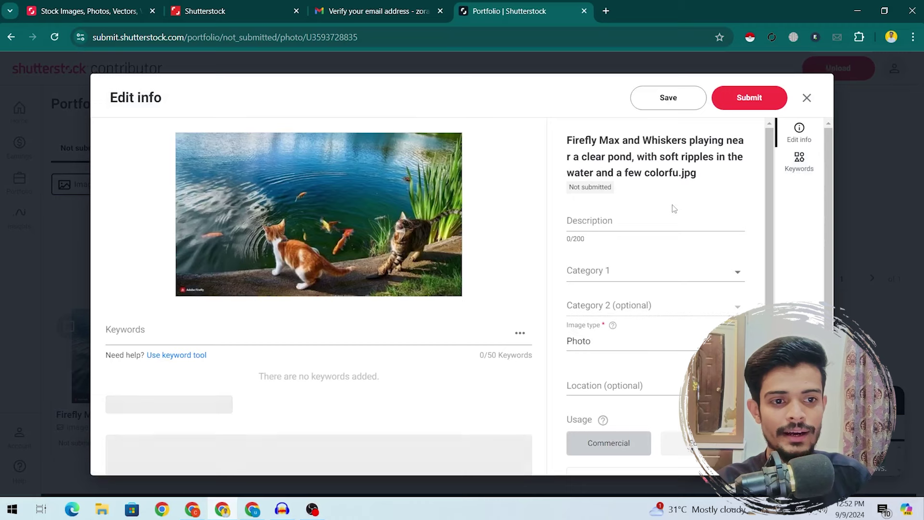
pyautogui.click(665, 217)
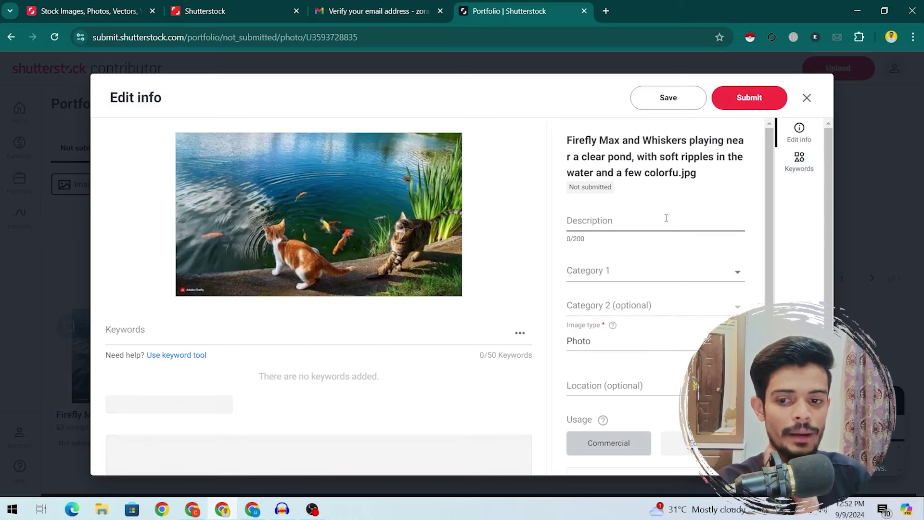
# - Set the cat image's Image type to Illustration
pyautogui.click(660, 255)
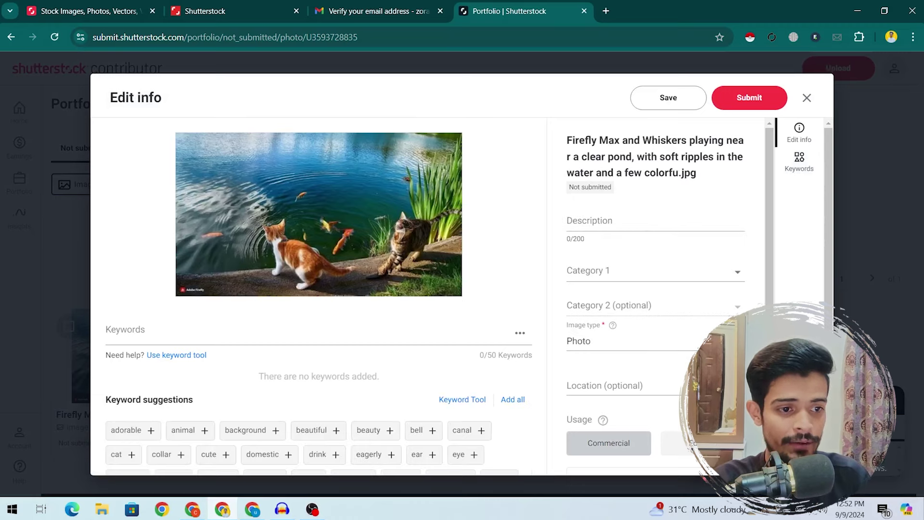
pyautogui.scroll(-1, 771, 269)
pyautogui.click(597, 327)
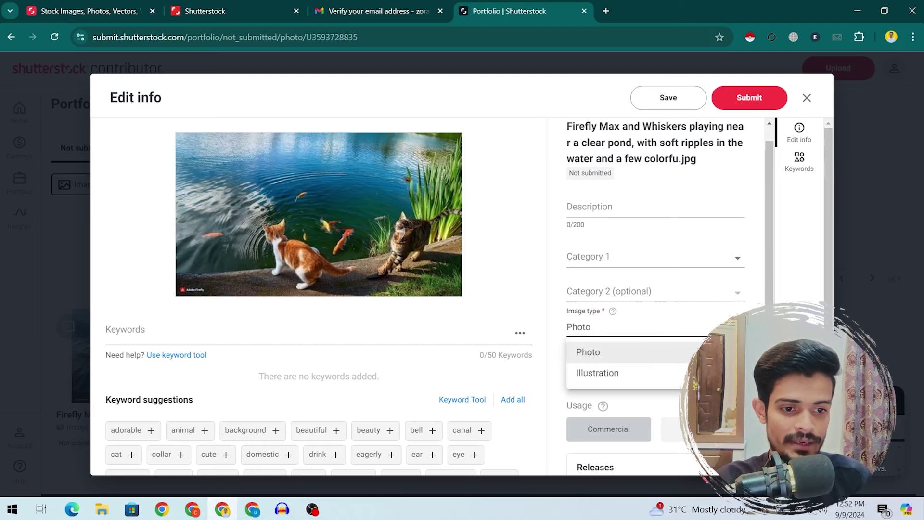
pyautogui.click(595, 374)
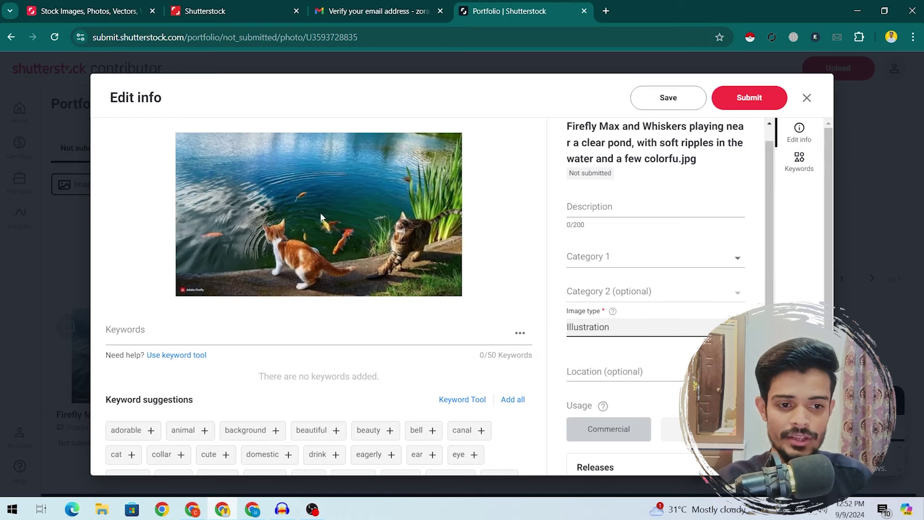
pyautogui.click(758, 261)
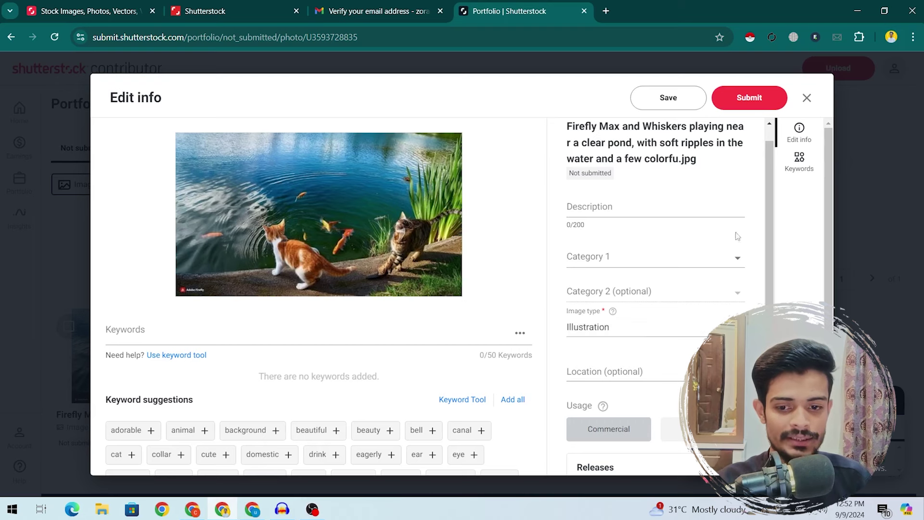
# - Open the legacy keyword tool in a new tab, then return to the Edit info form
pyautogui.click(216, 332)
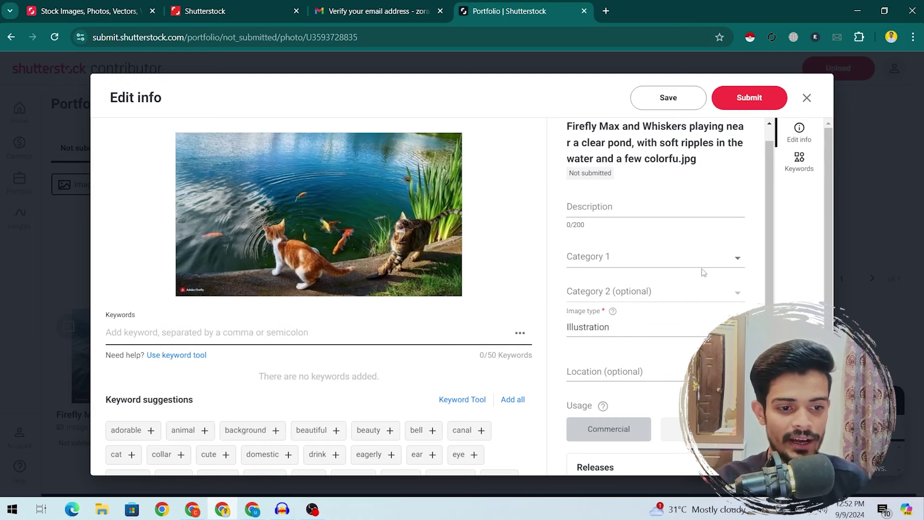
pyautogui.moveTo(567, 310); pyautogui.dragTo(644, 371)
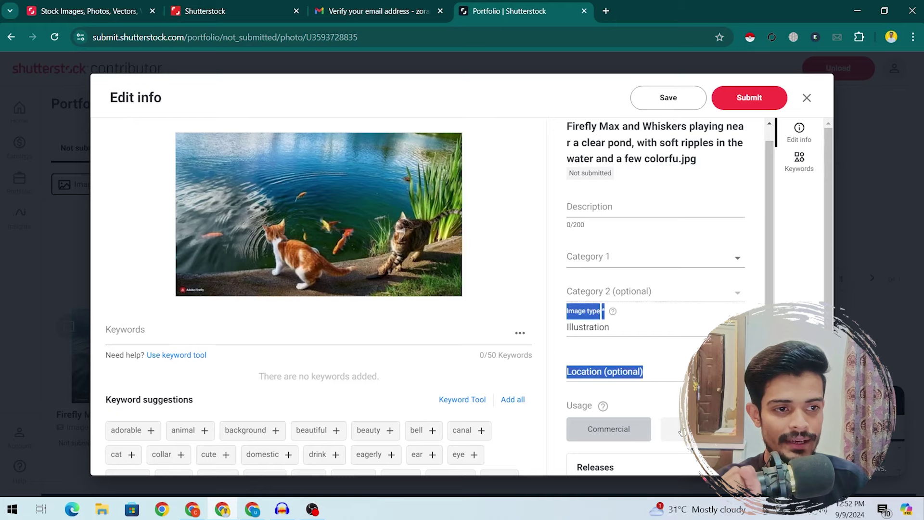
pyautogui.click(802, 162)
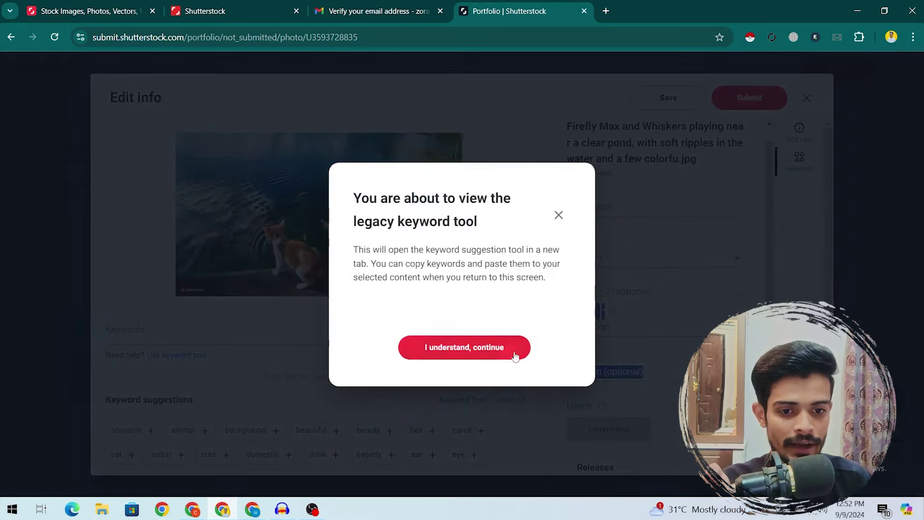
pyautogui.click(499, 352)
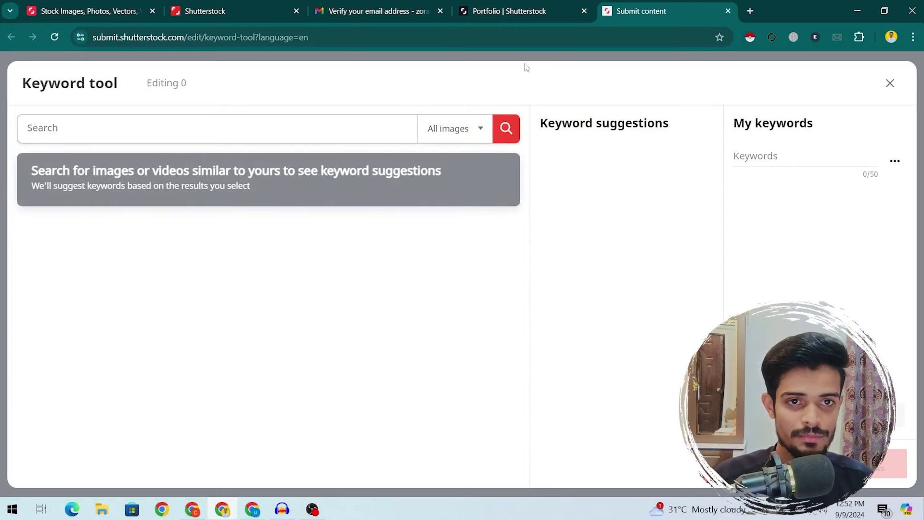
pyautogui.click(568, 10)
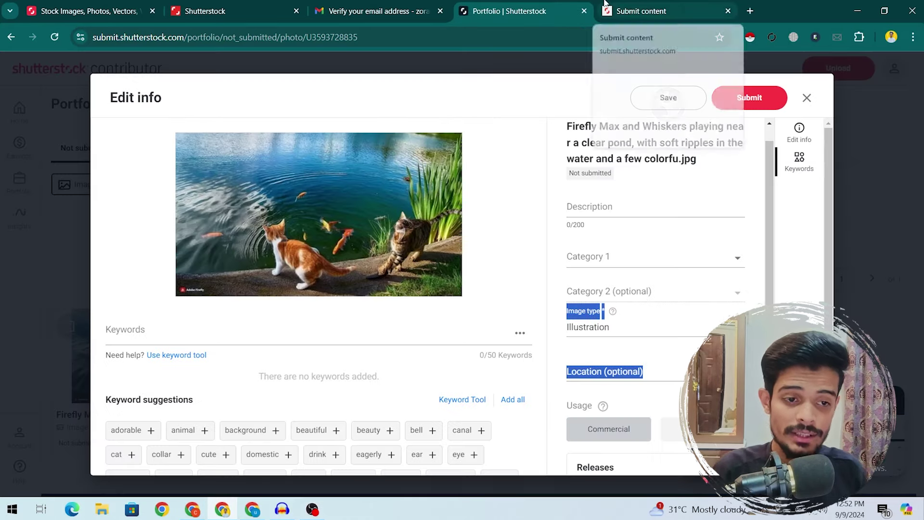
# - Paste the cats-by-the-pond description and delete its trailing '.jpg'
pyautogui.click(635, 207)
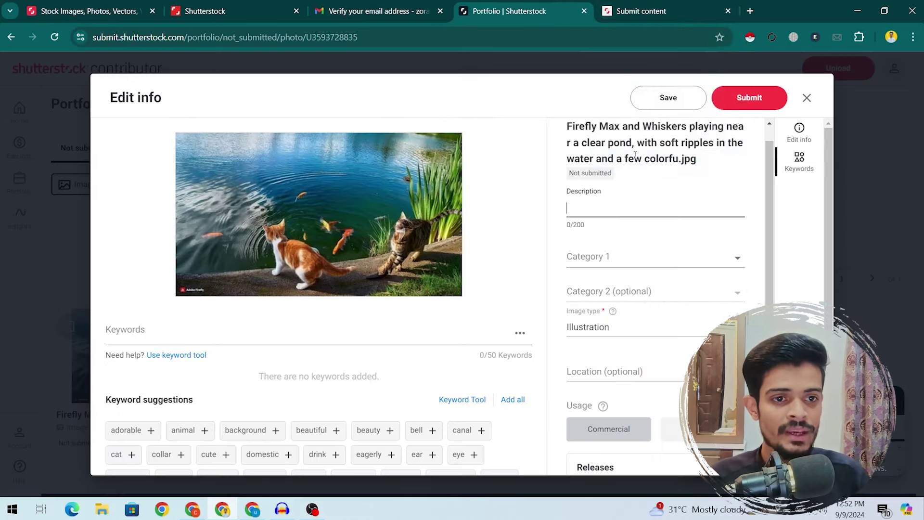
pyautogui.click(565, 126)
pyautogui.scroll(1, 625, 139)
pyautogui.click(672, 214)
pyautogui.hotkey('ctrl', 'v')
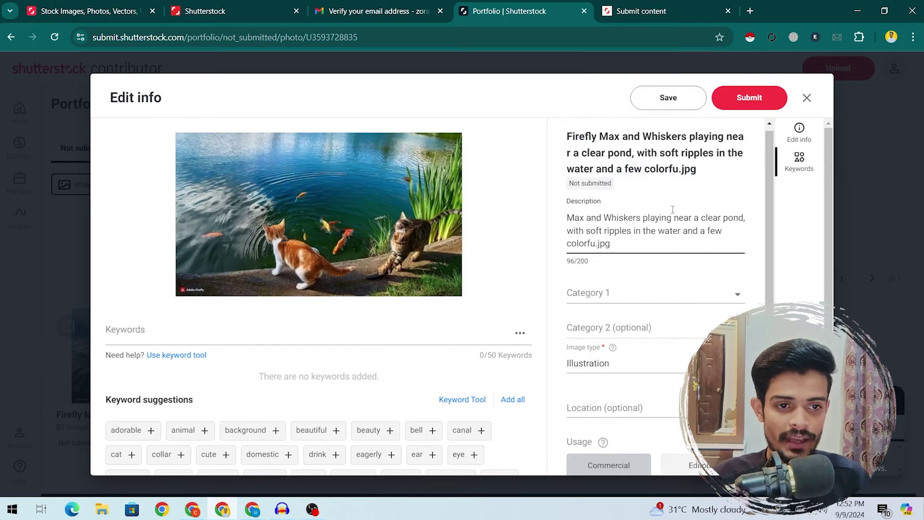
pyautogui.click(635, 147)
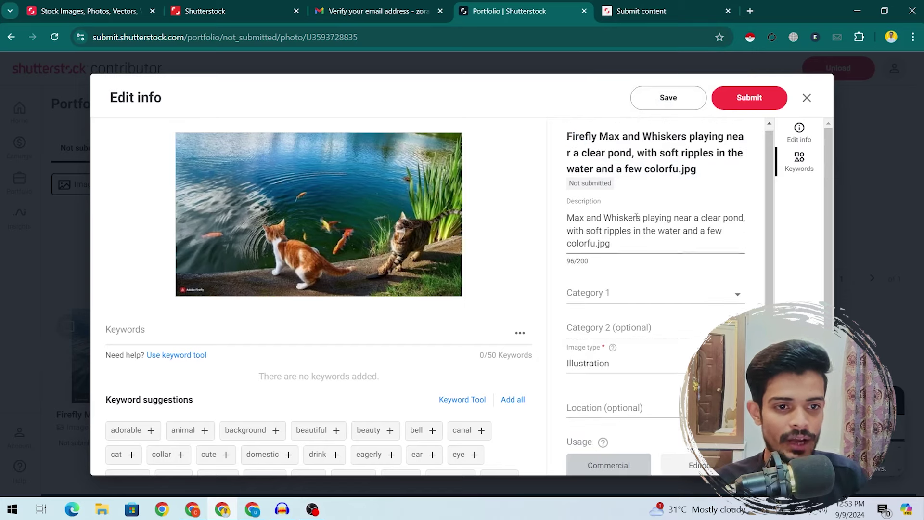
pyautogui.click(640, 242)
pyautogui.moveTo(607, 244); pyautogui.dragTo(595, 243)
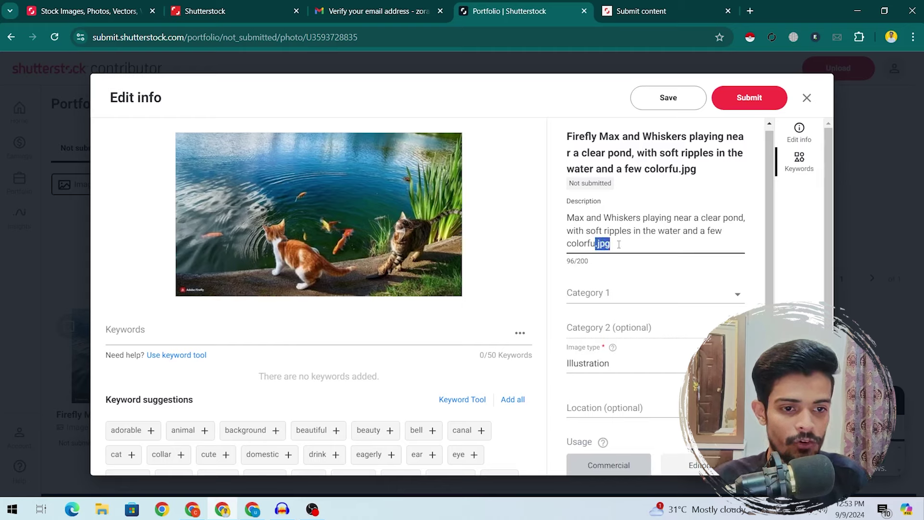
pyautogui.press('BackSpace')
# - Set Category 1 to Animals/Wildlife
pyautogui.click(635, 293)
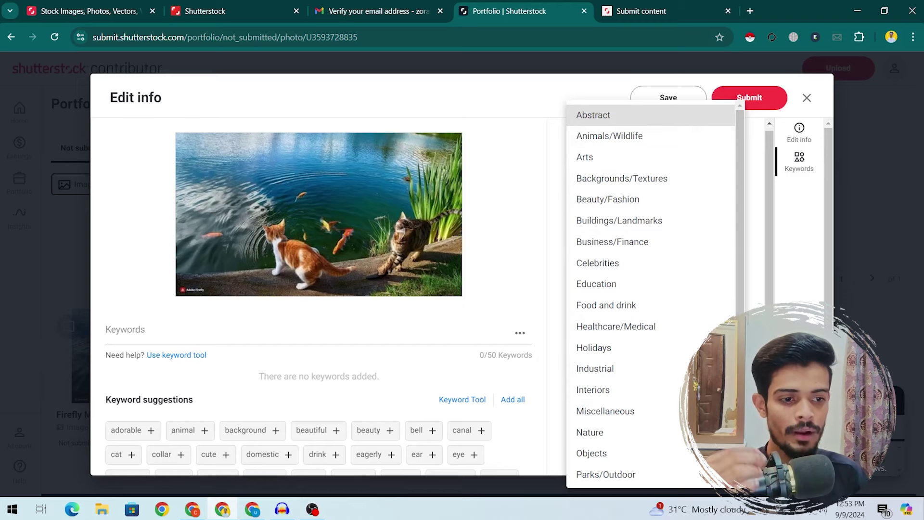
pyautogui.scroll(-3, 650, 293)
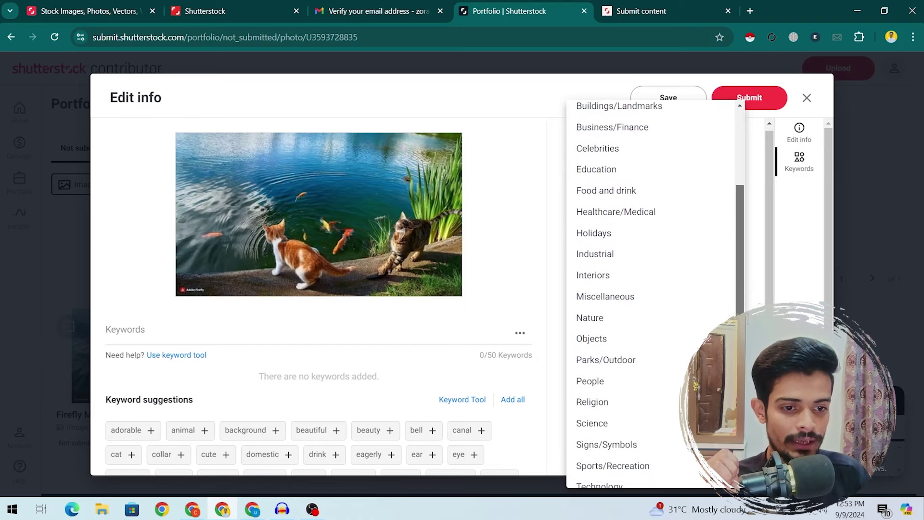
pyautogui.press('Escape')
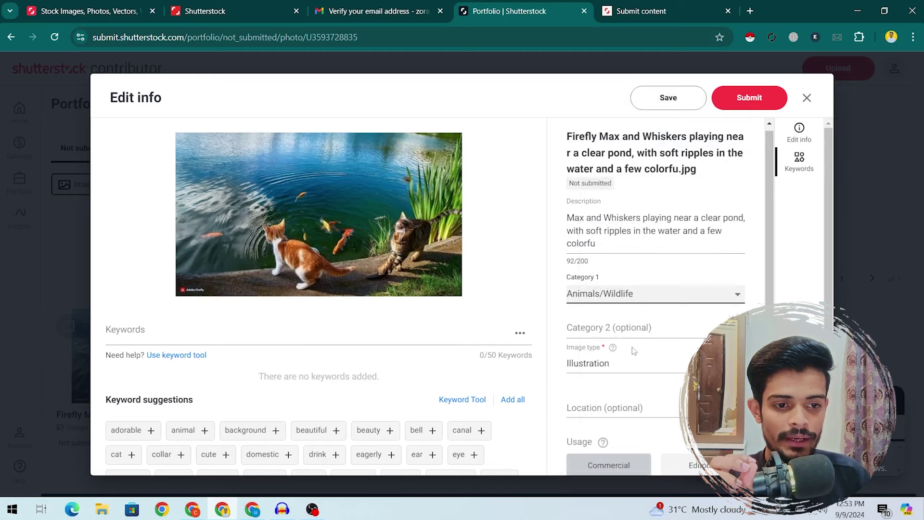
pyautogui.click(630, 294)
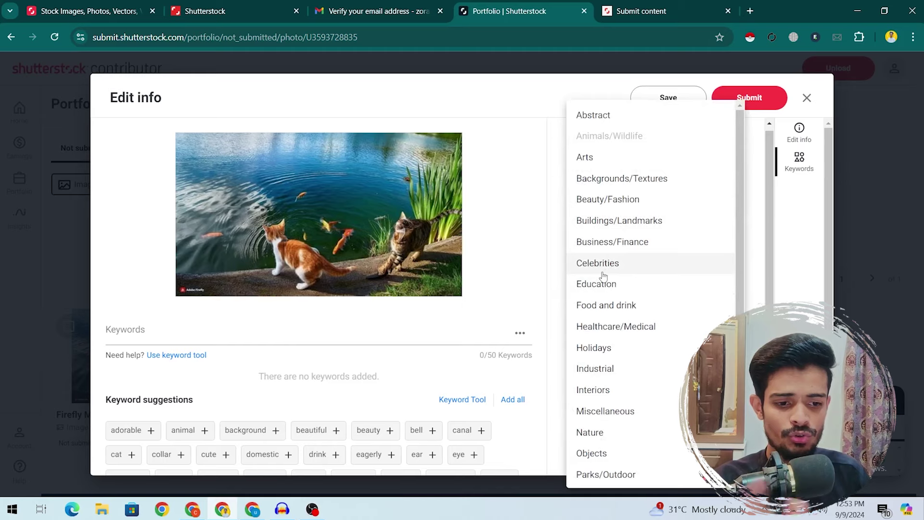
pyautogui.click(768, 208)
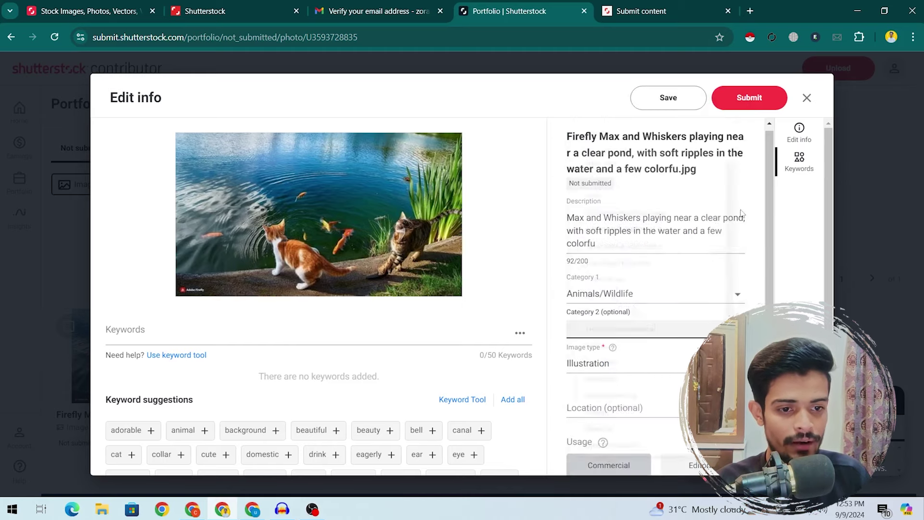
pyautogui.click(634, 295)
pyautogui.click(760, 292)
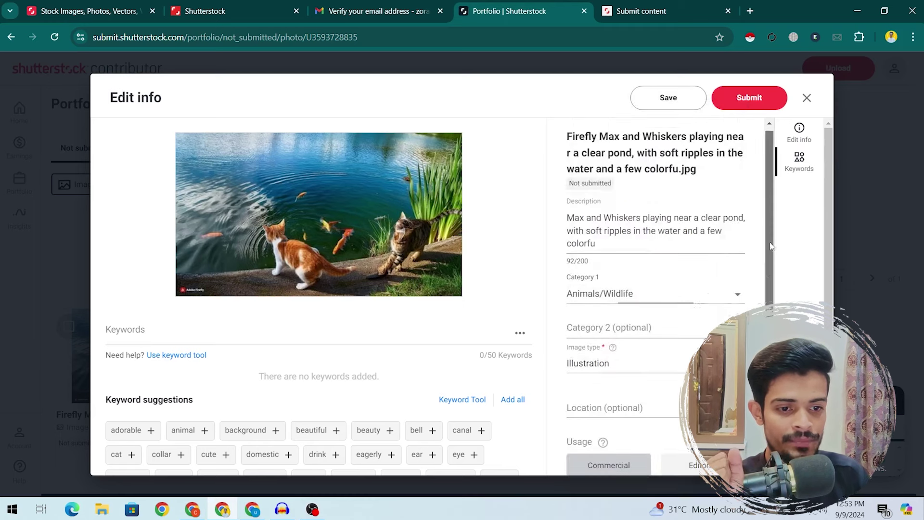
pyautogui.scroll(-1, 769, 289)
pyautogui.click(664, 372)
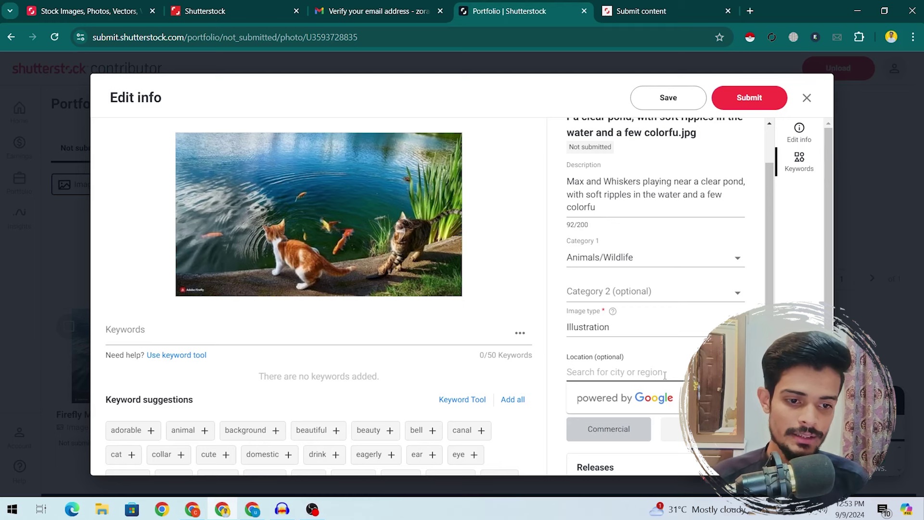
# - Set the location to Karachi City, Sindh, Pakistan by typing 'karachi'
pyautogui.write('karachi')
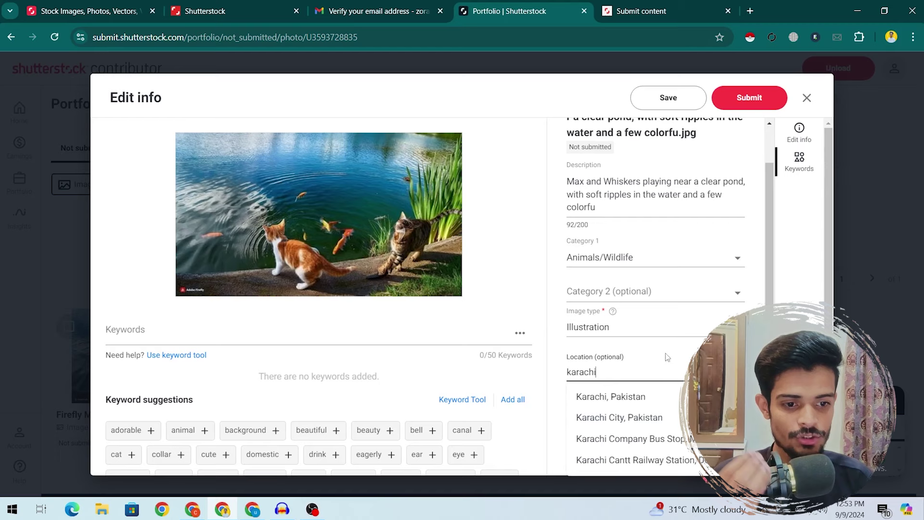
pyautogui.click(624, 418)
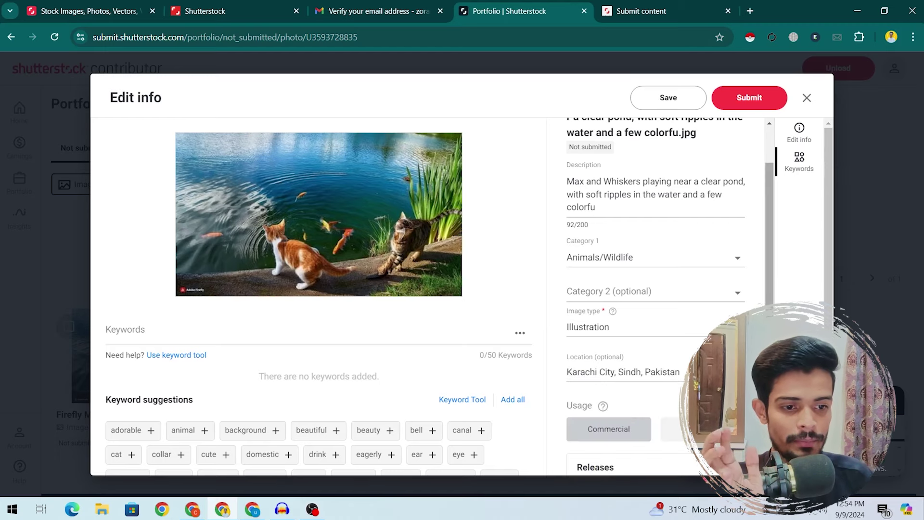
pyautogui.click(681, 372)
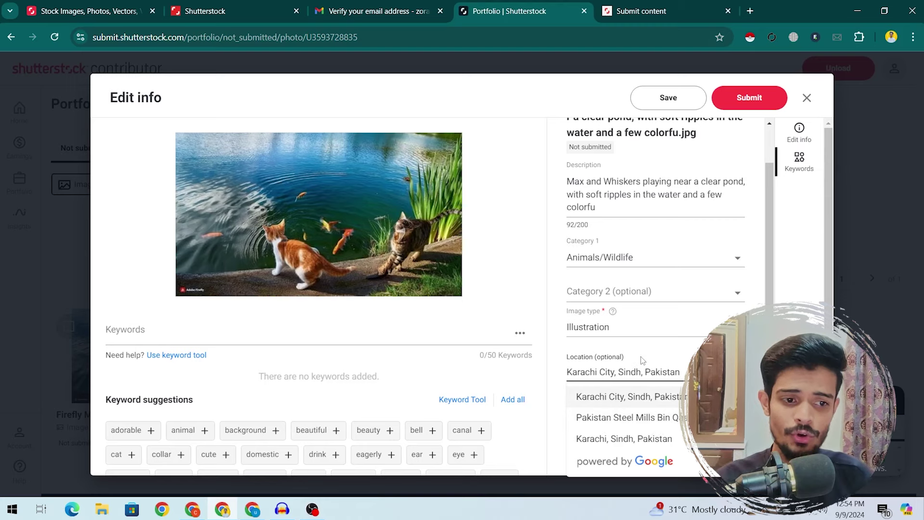
pyautogui.click(669, 344)
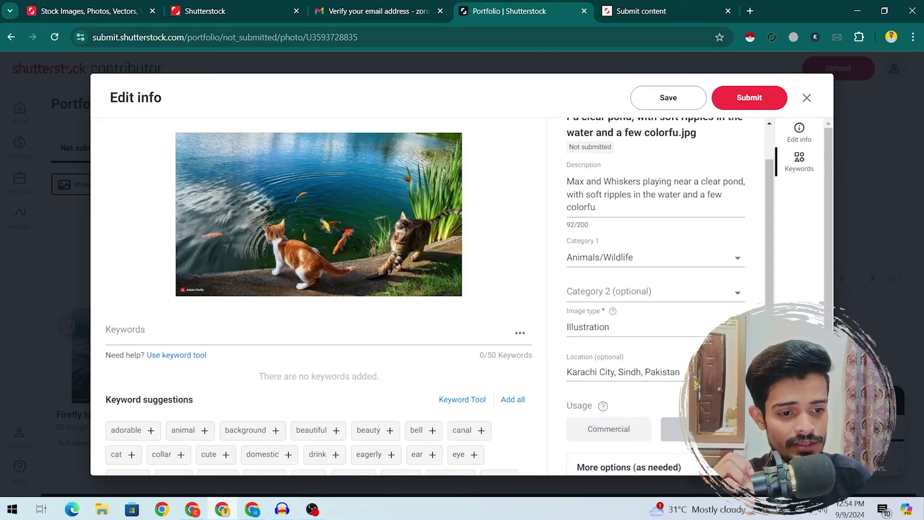
# - Expand and collapse More options, then move to the keywords entry
pyautogui.scroll(-1, 676, 428)
pyautogui.click(625, 405)
pyautogui.scroll(-1, 626, 405)
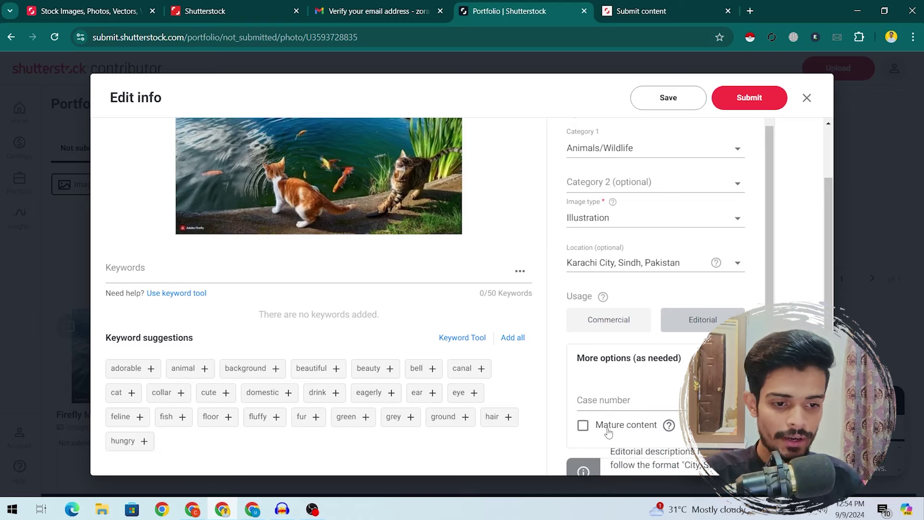
pyautogui.click(626, 358)
pyautogui.click(151, 269)
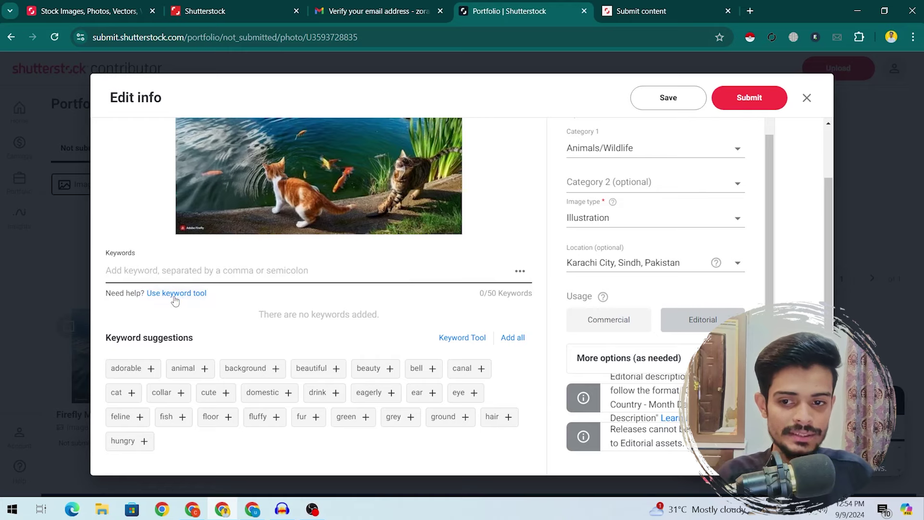
# - Search the Keyword tool for 'cht with fish', limiting results to Illustrations
pyautogui.hotkey('ctrl', 'Tab')
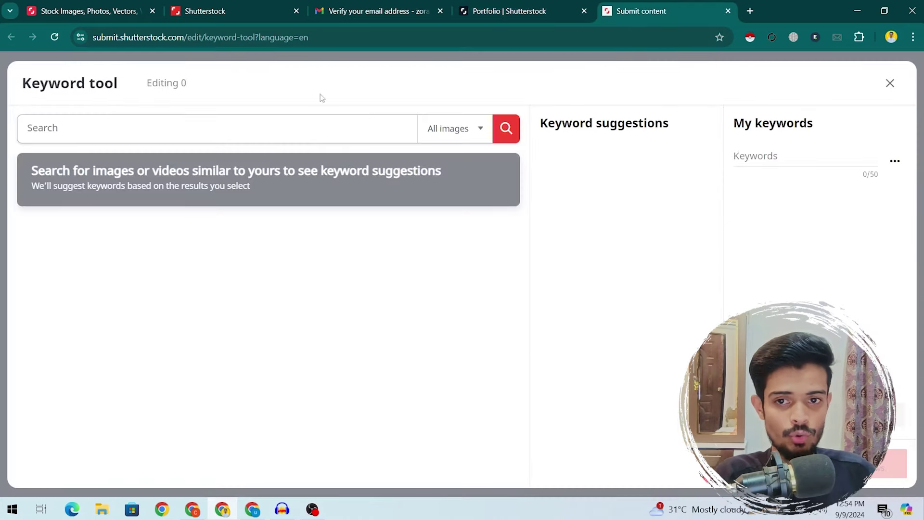
pyautogui.write('ch')
pyautogui.write('t with fish')
pyautogui.click(491, 130)
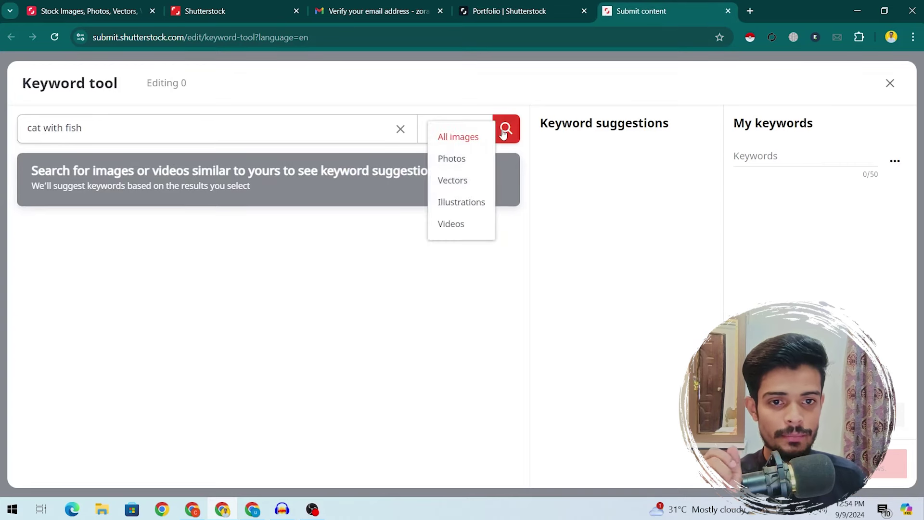
pyautogui.click(505, 133)
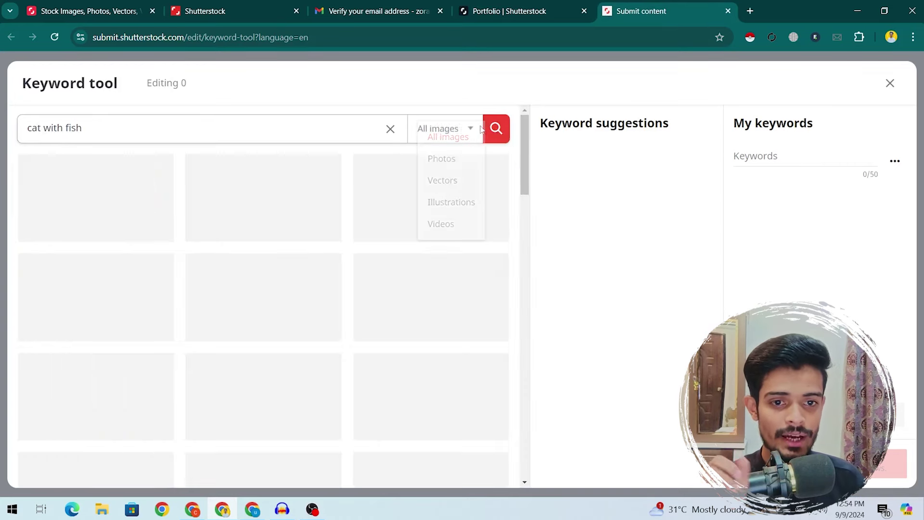
pyautogui.click(448, 128)
pyautogui.click(440, 203)
pyautogui.click(496, 132)
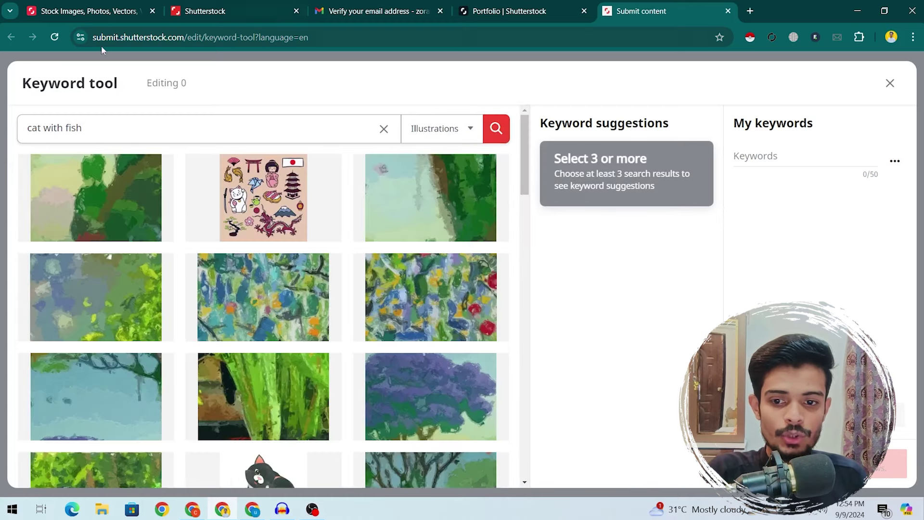
pyautogui.scroll(-4, 526, 172)
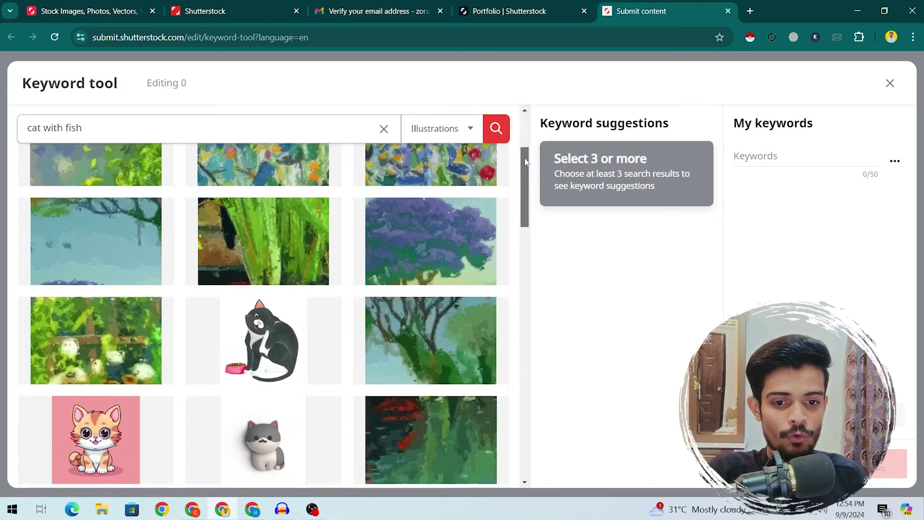
pyautogui.moveTo(525, 172)
pyautogui.mouseDown()
pyautogui.moveTo(523, 404)
pyautogui.moveTo(524, 142)
pyautogui.mouseUp()
# - Select three illustration results, including the Japanese icons, as keyword sources
pyautogui.click(118, 221)
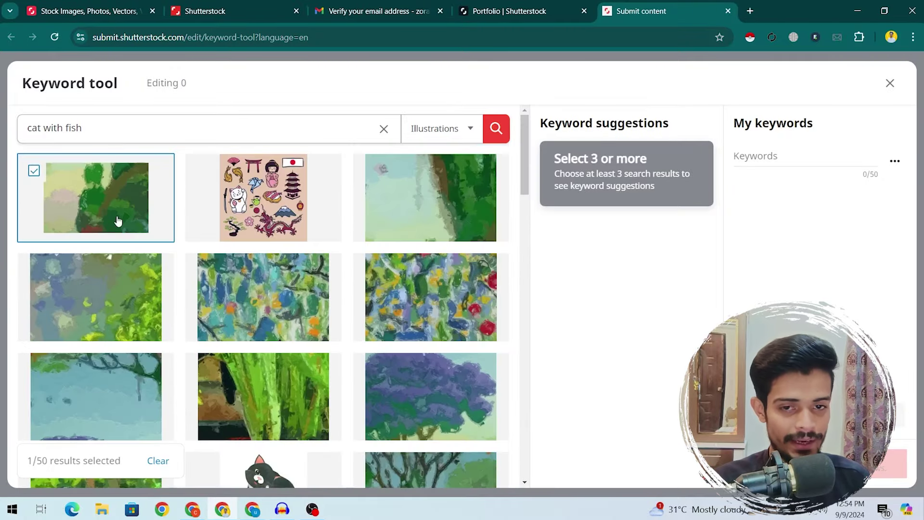
pyautogui.click(315, 191)
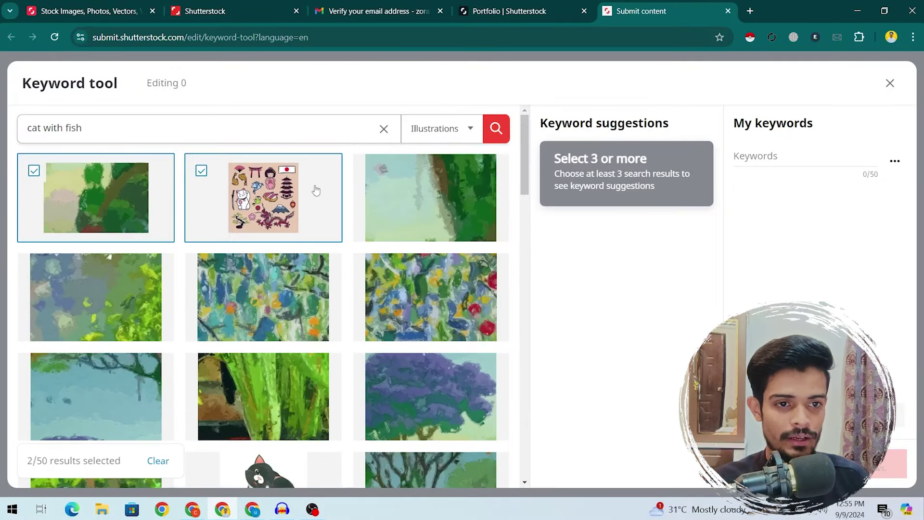
pyautogui.click(376, 191)
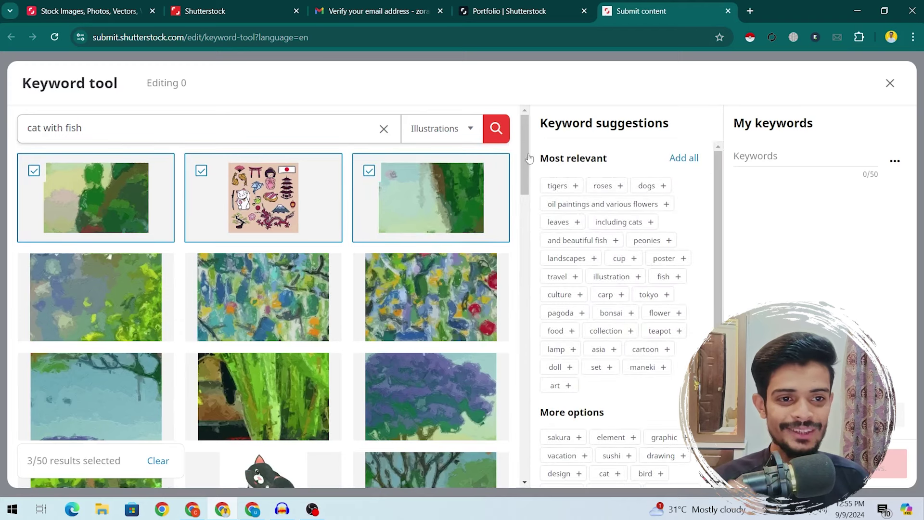
pyautogui.moveTo(562, 124); pyautogui.dragTo(643, 123)
pyautogui.scroll(-1, 716, 212)
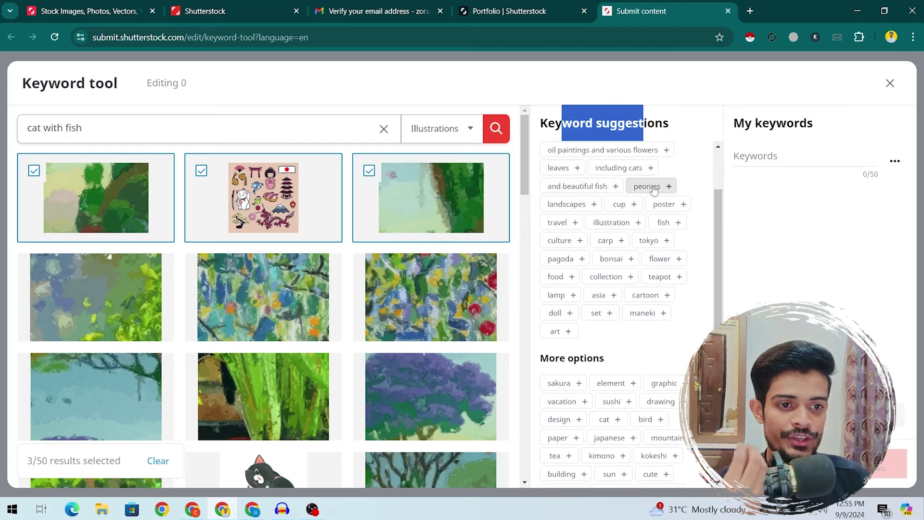
# - Rerun the search across All images, select three cat results, and add 'pet' as a keyword
pyautogui.click(441, 128)
pyautogui.click(457, 137)
pyautogui.click(497, 129)
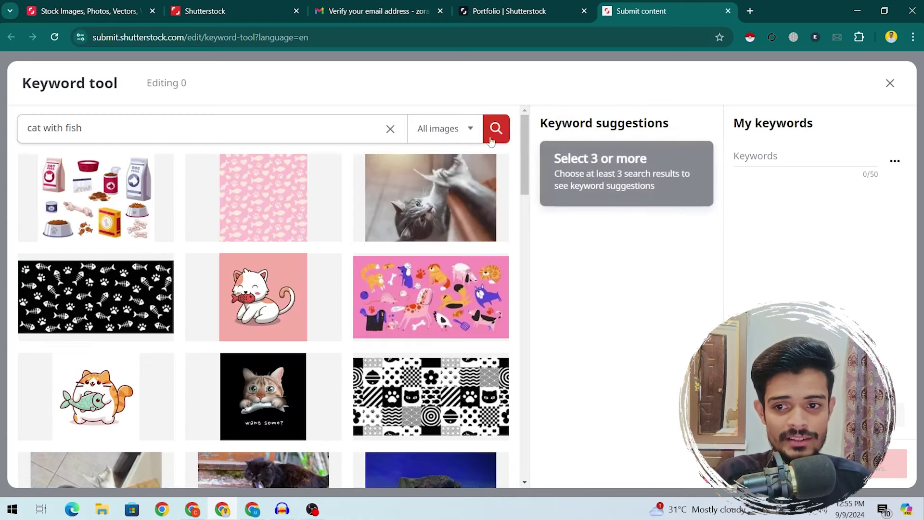
pyautogui.scroll(-1, 447, 188)
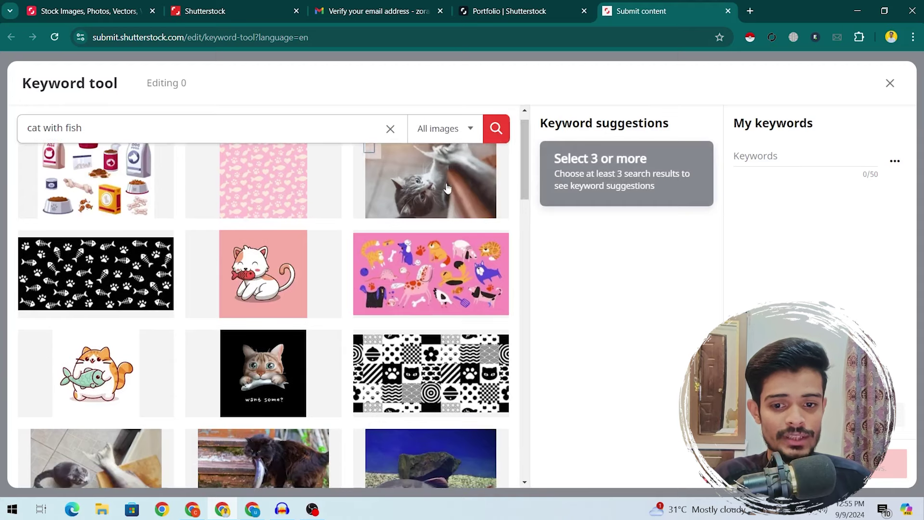
pyautogui.click(446, 188)
pyautogui.click(139, 342)
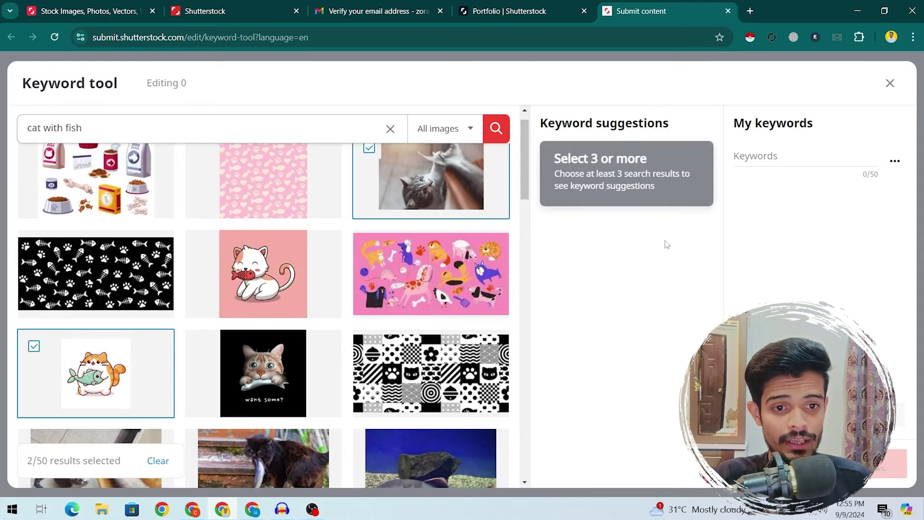
pyautogui.scroll(-5, 263, 289)
pyautogui.click(202, 308)
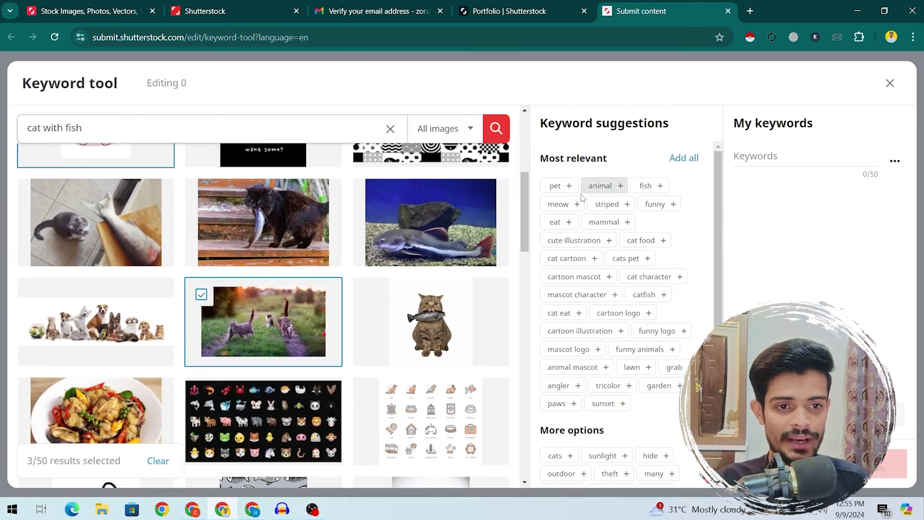
pyautogui.click(563, 185)
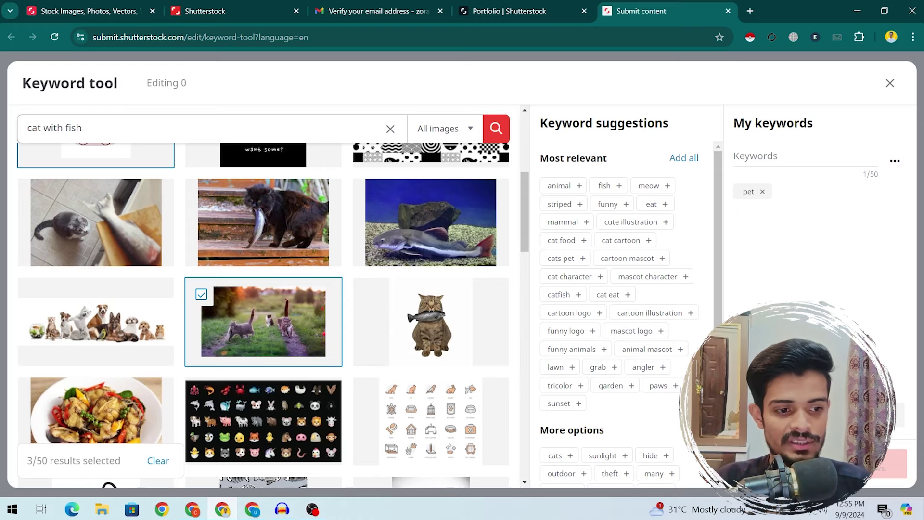
# - Add cute illustration, cat food, cats pet, cartoon mascot, mascot logo, animal mascot, cartoon logo, cat character, cat cartoon
pyautogui.click(505, 9)
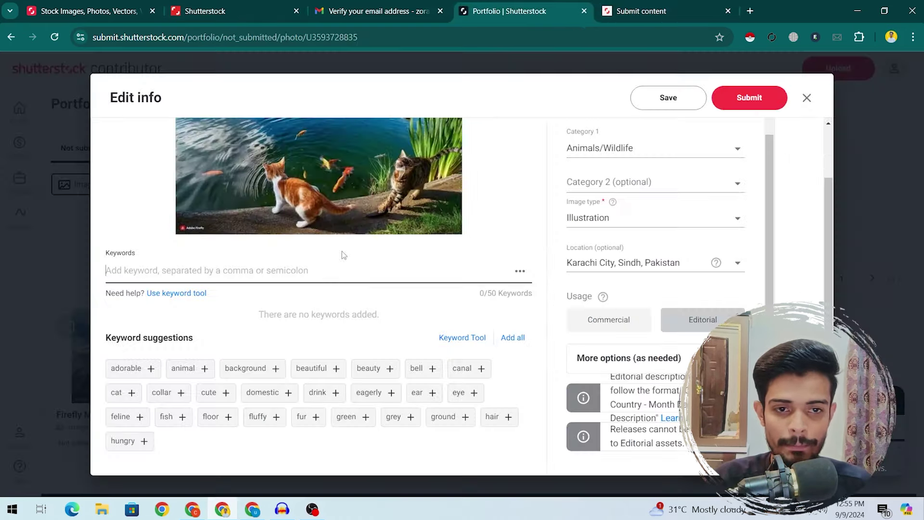
pyautogui.click(693, 4)
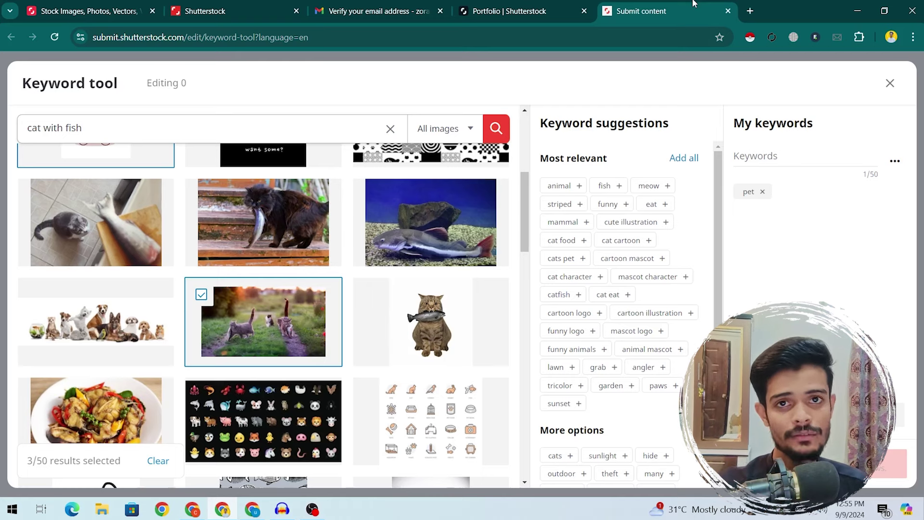
pyautogui.click(633, 223)
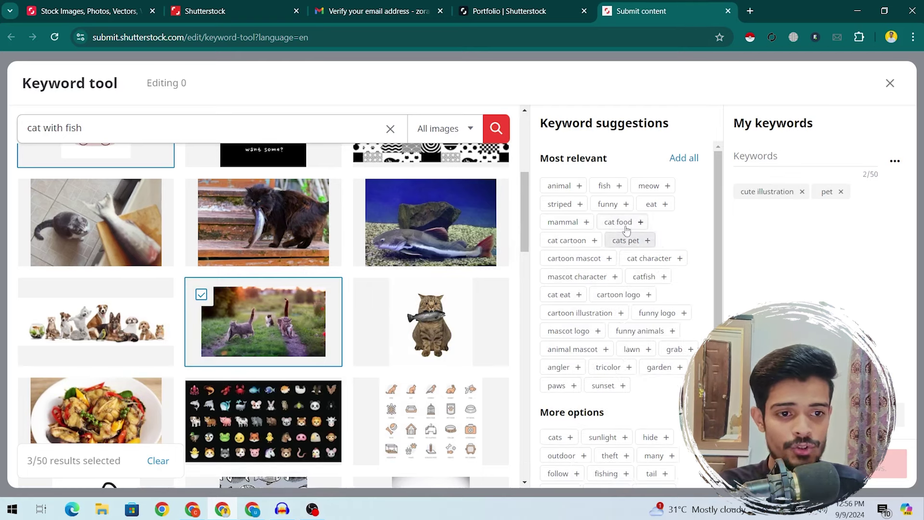
pyautogui.click(634, 226)
pyautogui.click(562, 240)
pyautogui.click(577, 240)
pyautogui.click(626, 294)
pyautogui.click(603, 315)
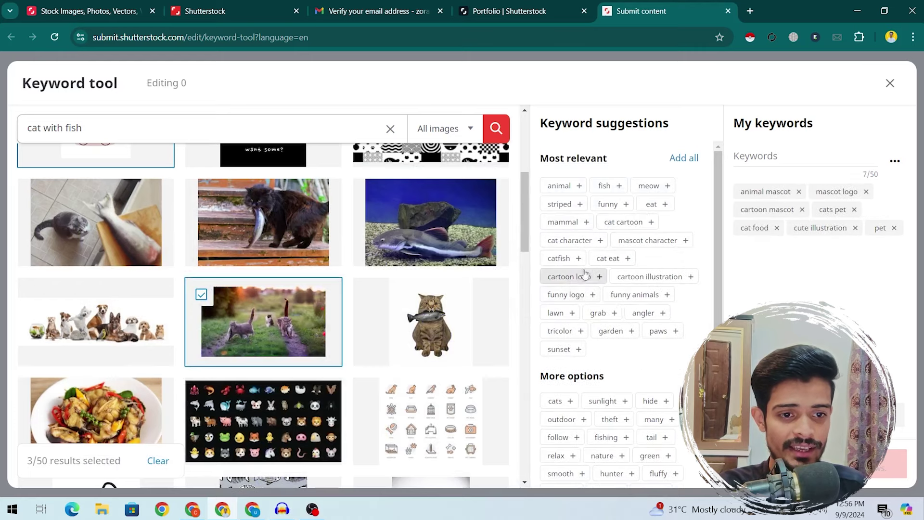
pyautogui.click(596, 276)
pyautogui.click(596, 241)
pyautogui.click(645, 221)
# - Add fish, animal, striped, eat, funny, meow, mammal, cat eat and funny animals as keywords
pyautogui.click(619, 185)
pyautogui.click(577, 185)
pyautogui.click(628, 186)
pyautogui.click(658, 185)
pyautogui.click(626, 185)
pyautogui.click(576, 186)
pyautogui.click(579, 186)
pyautogui.click(580, 206)
pyautogui.click(578, 222)
# - Copy all collected keywords from the keyword list at once
pyautogui.scroll(-3, 652, 272)
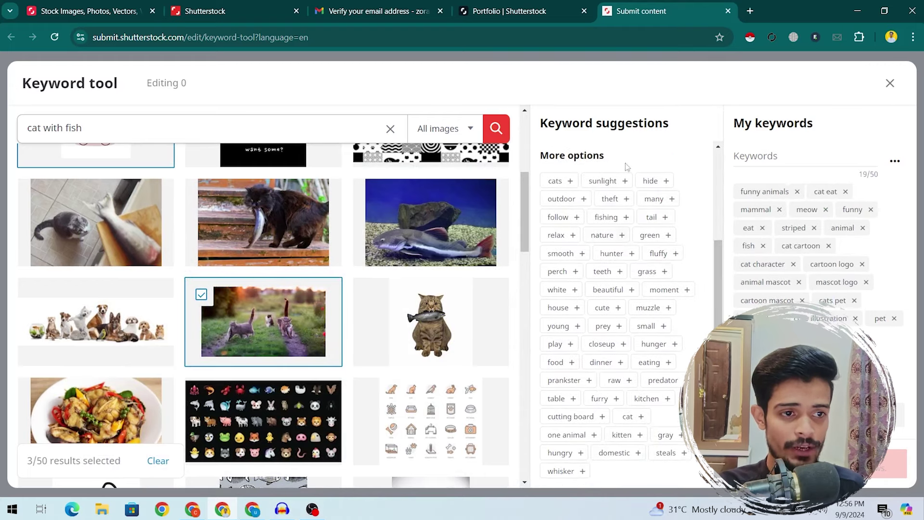
pyautogui.click(895, 161)
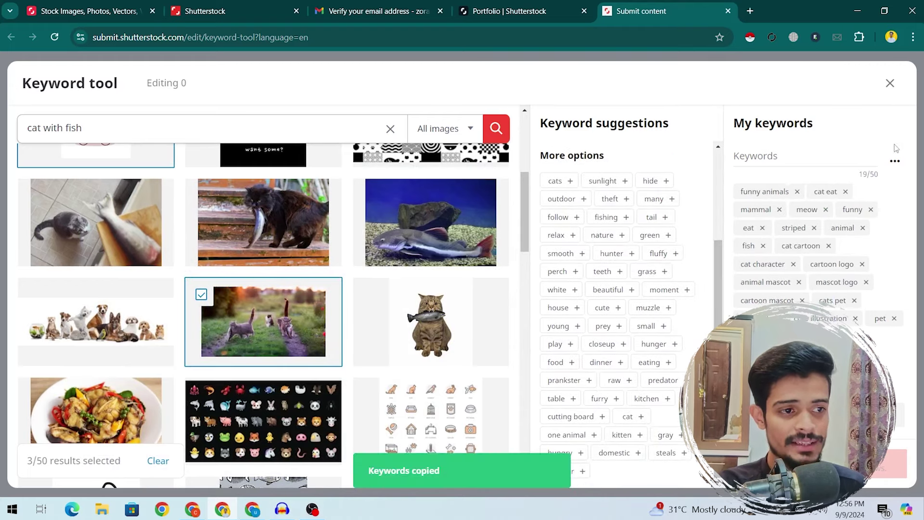
pyautogui.tripleClick(881, 179)
# - Paste the keyword list onto the pond image and add animal, background, beautiful, collar, fish, cat, canal
pyautogui.click(524, 10)
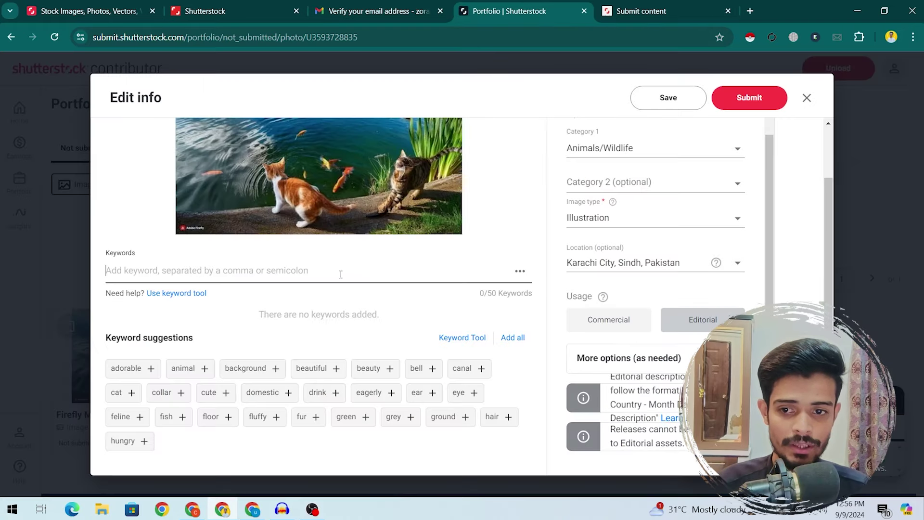
pyautogui.click(335, 271)
pyautogui.hotkey('ctrl', 'v')
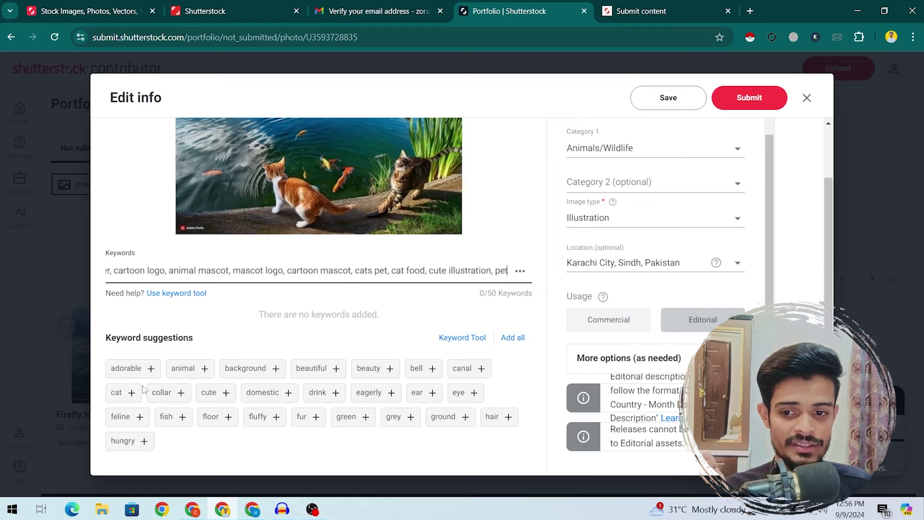
pyautogui.click(195, 370)
pyautogui.click(212, 392)
pyautogui.click(264, 392)
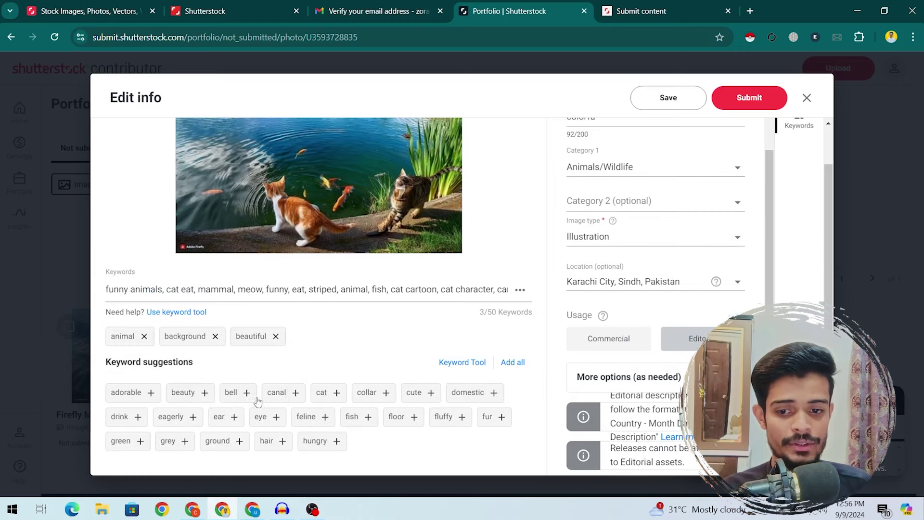
pyautogui.click(423, 392)
pyautogui.click(318, 416)
pyautogui.click(336, 392)
pyautogui.click(296, 392)
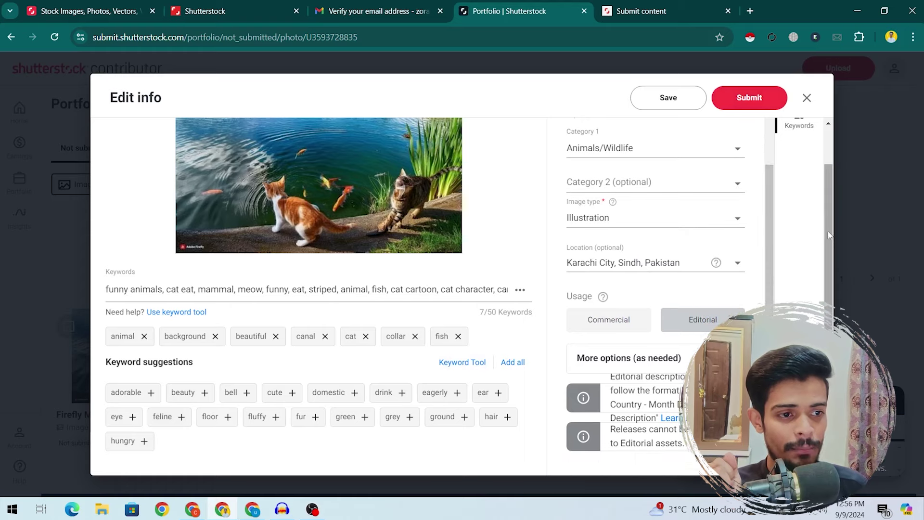
# - Review the image description, then show the Downloads folder in File Explorer
pyautogui.scroll(1, 834, 244)
pyautogui.scroll(-1, 834, 244)
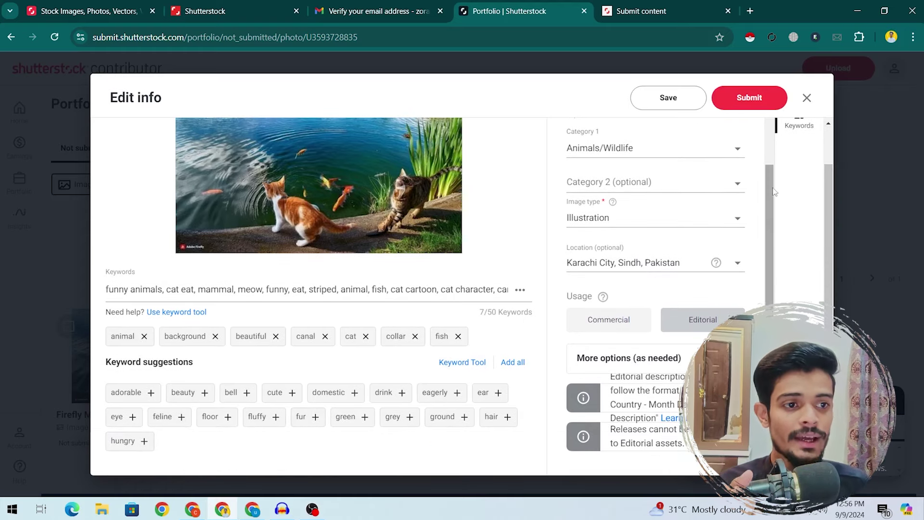
pyautogui.scroll(2, 775, 192)
pyautogui.moveTo(574, 163); pyautogui.dragTo(654, 180)
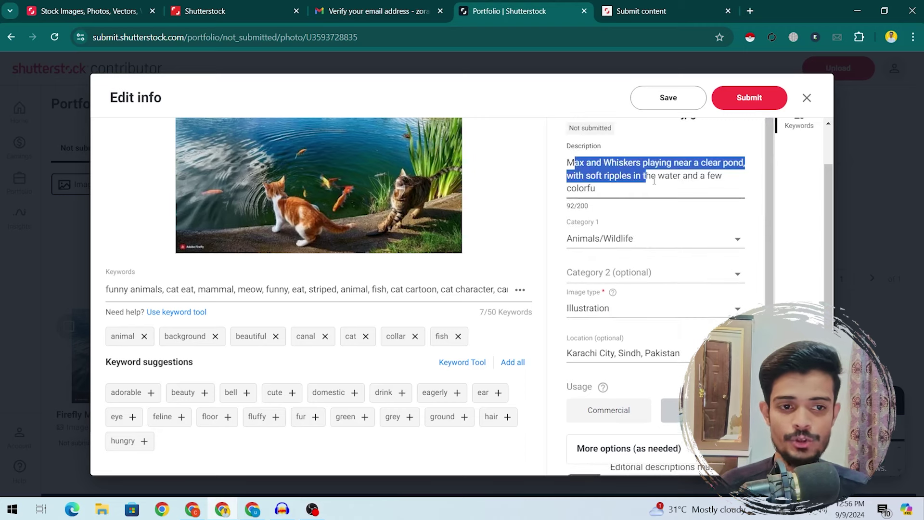
pyautogui.click(653, 181)
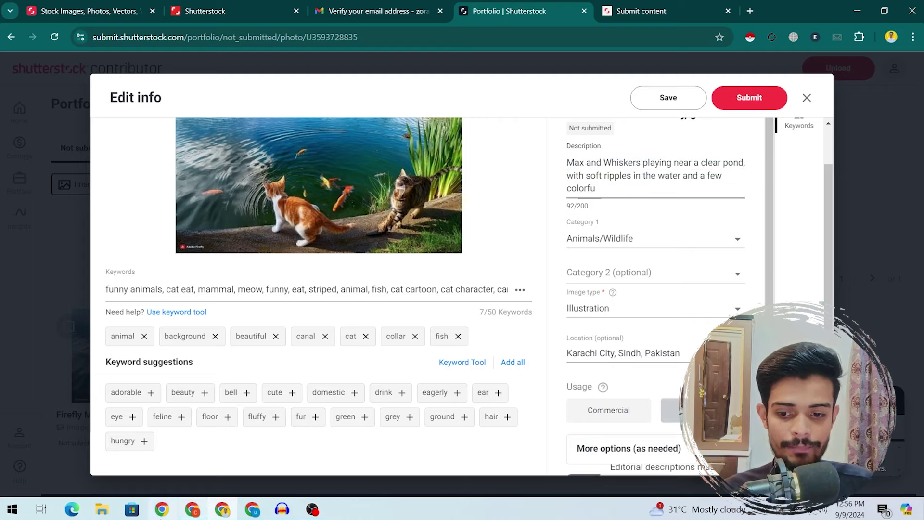
pyautogui.click(101, 509)
pyautogui.click(190, 171)
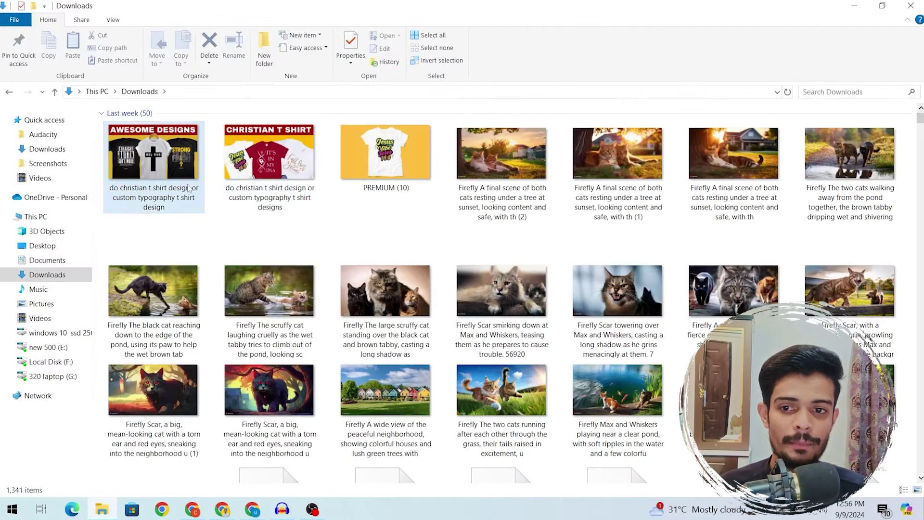
# - Start renaming the first Downloads file, cancel to keep its original name, and return to Shutterstock's Edit info
pyautogui.write('fa')
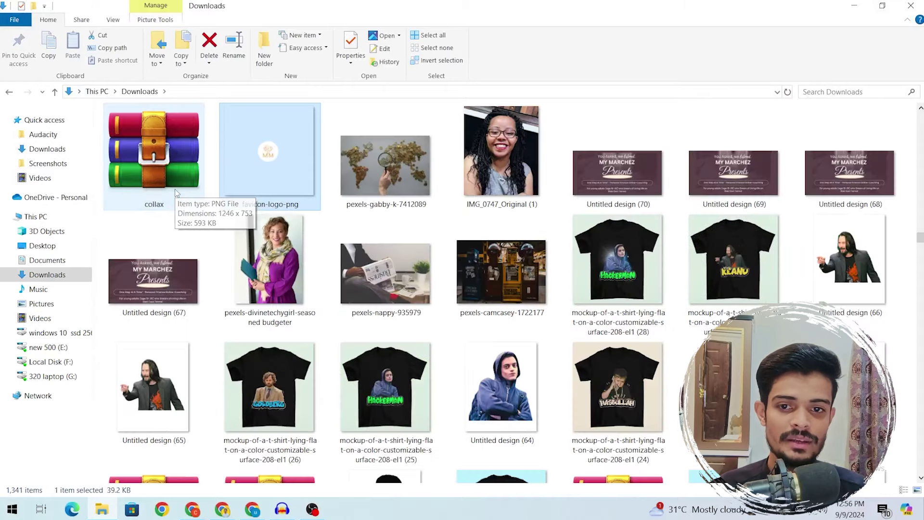
pyautogui.press('Home')
pyautogui.press('F2')
pyautogui.write('asdfasdfsadf')
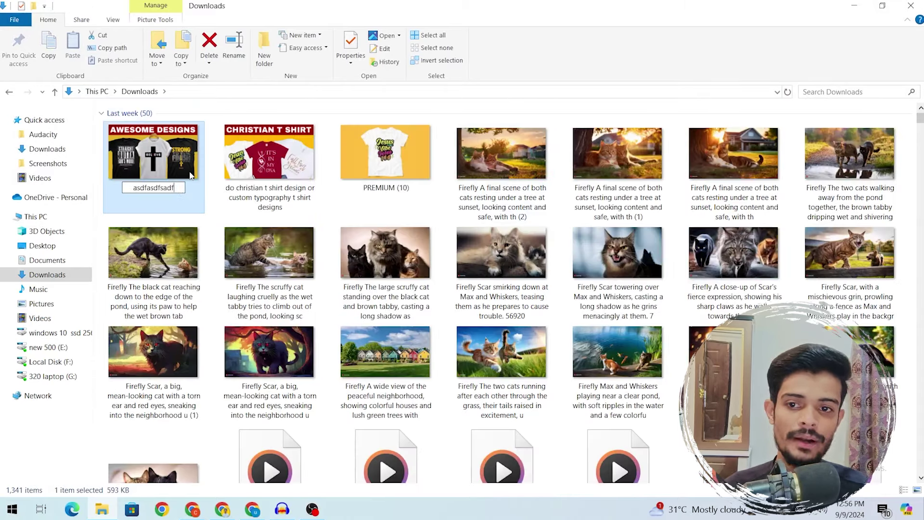
pyautogui.hotkey('ctrl', 'z')
pyautogui.press('Escape')
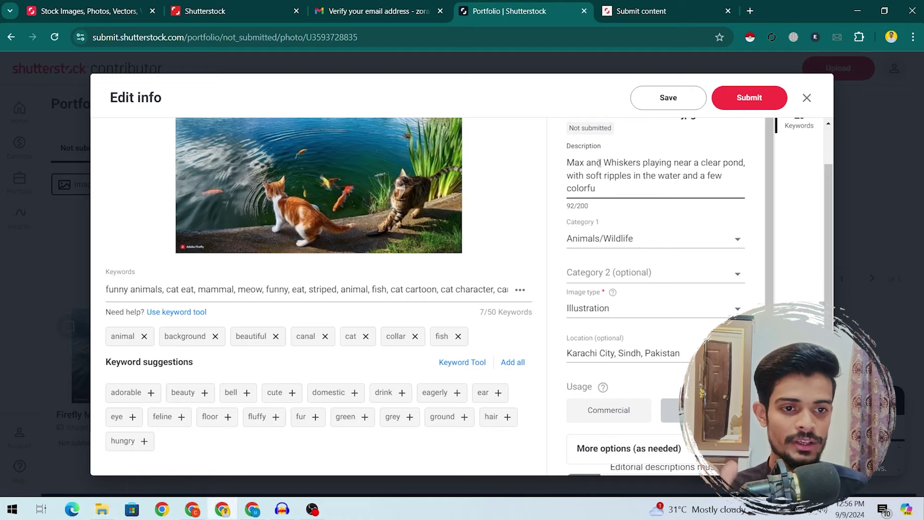
pyautogui.moveTo(568, 162); pyautogui.dragTo(610, 176)
pyautogui.click(683, 175)
pyautogui.scroll(1, 683, 175)
# - Select the pond image's description and its full keyword list for copying, then switch to ChatGPT
pyautogui.hotkey('ctrl', 'a')
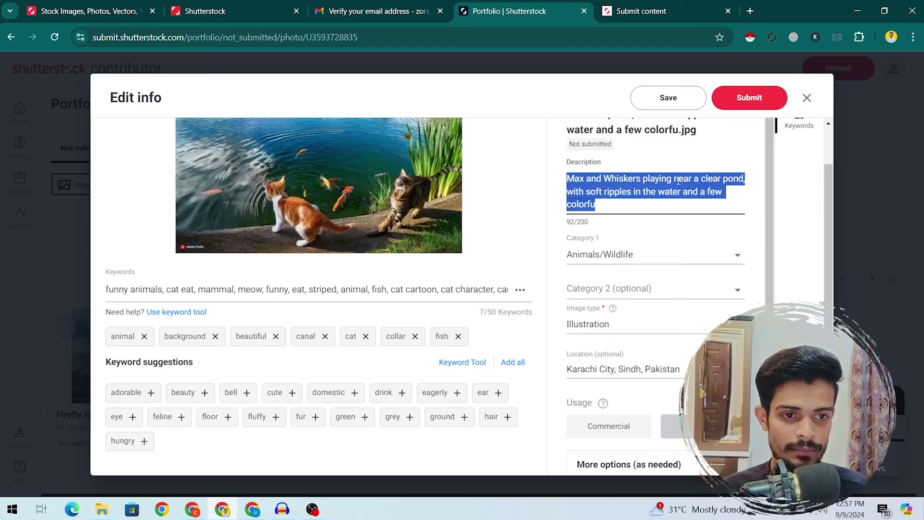
pyautogui.click(499, 295)
pyautogui.hotkey('ctrl', 'a')
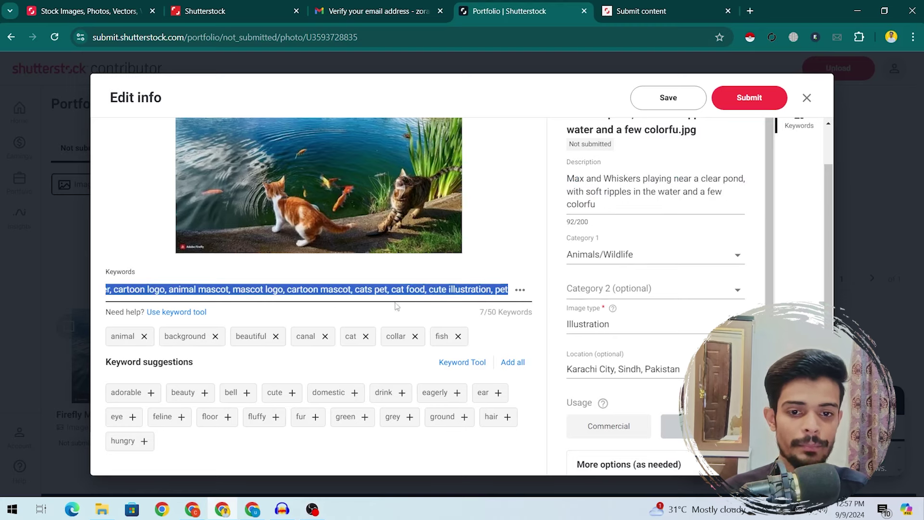
pyautogui.hotkey('alt', 'Tab')
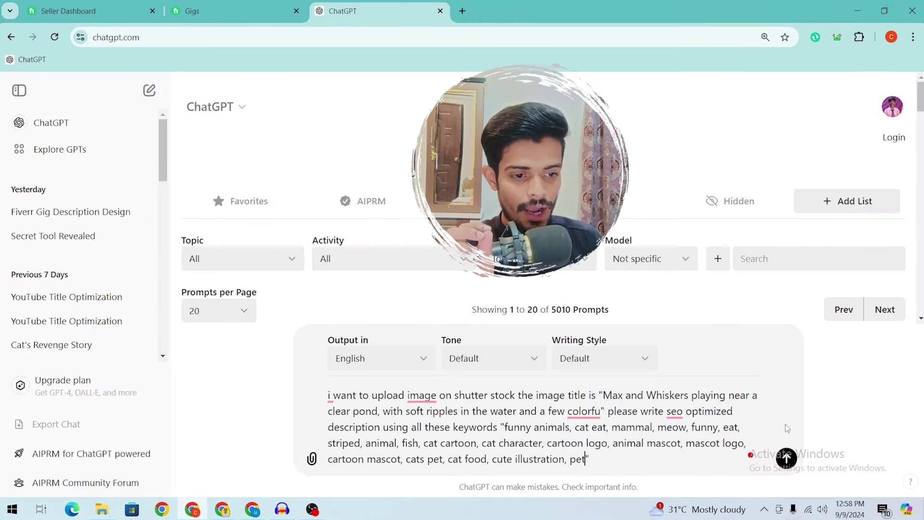
# - Send ChatGPT the prompt with the image title and keywords, then select the quoted description it returns
pyautogui.moveTo(713, 427); pyautogui.dragTo(684, 396)
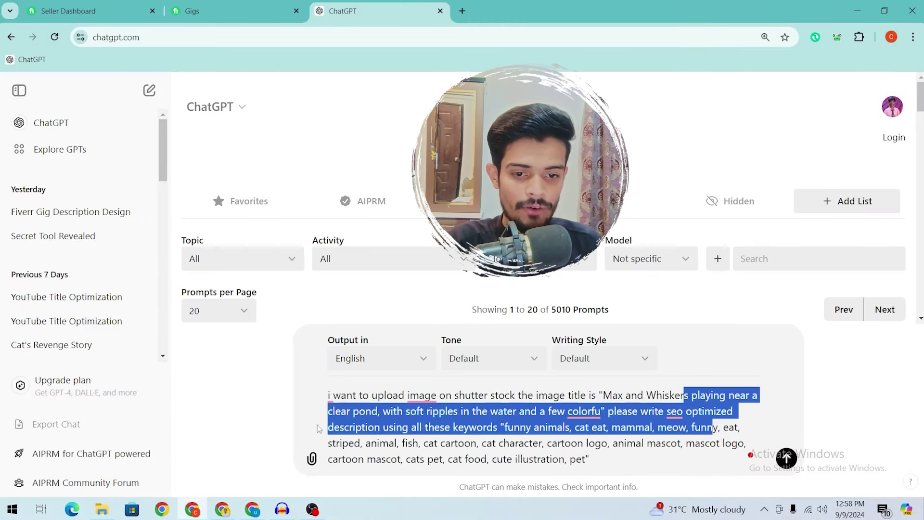
pyautogui.moveTo(515, 395); pyautogui.dragTo(604, 412)
pyautogui.click(611, 396)
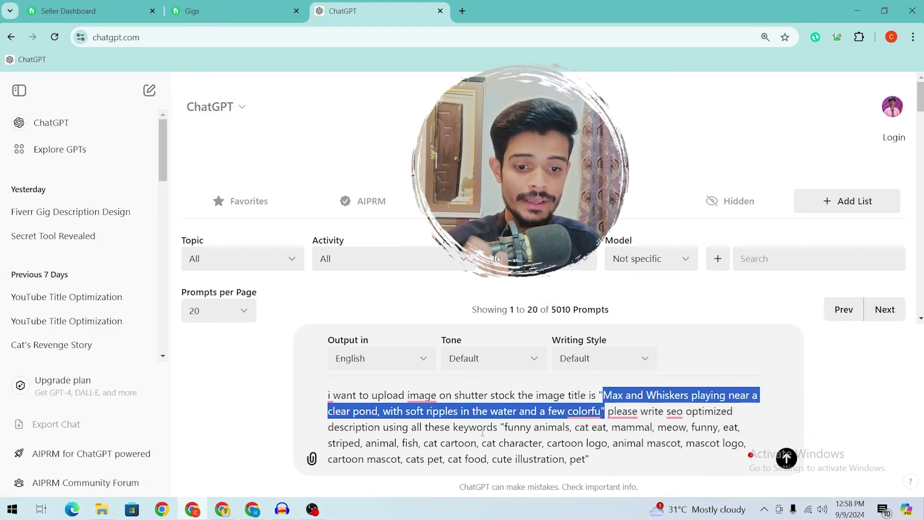
pyautogui.moveTo(384, 428); pyautogui.dragTo(444, 427)
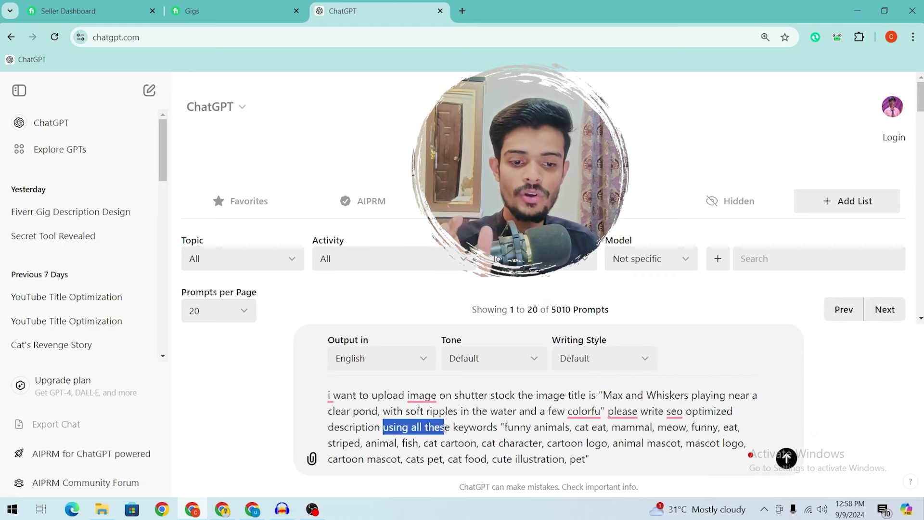
pyautogui.moveTo(506, 427); pyautogui.dragTo(587, 458)
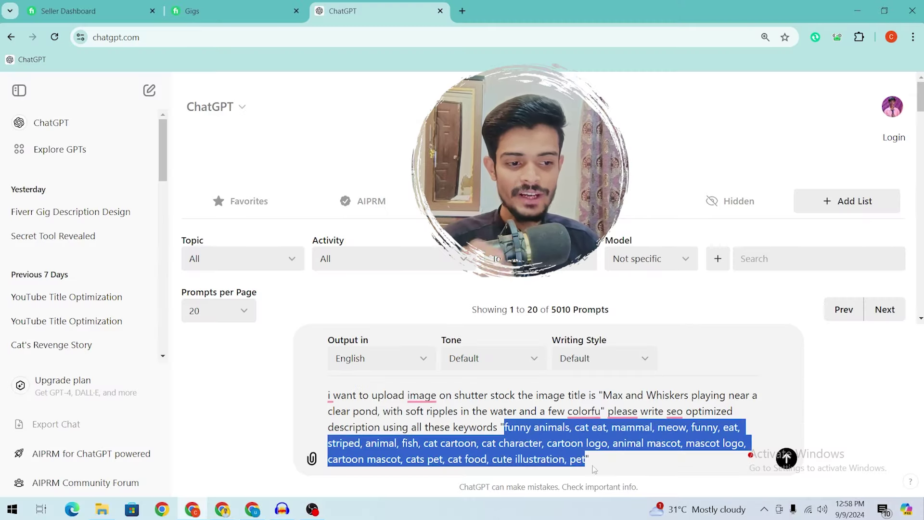
pyautogui.click(786, 458)
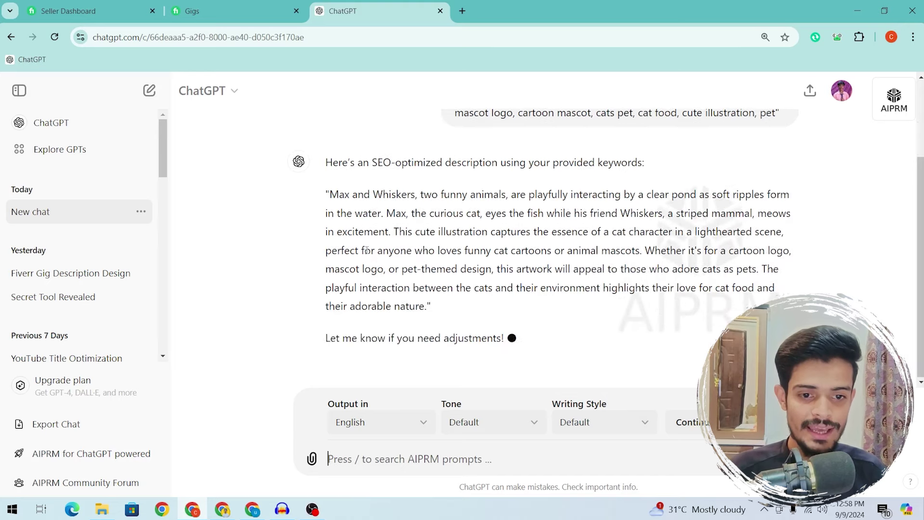
pyautogui.moveTo(329, 157); pyautogui.dragTo(432, 274)
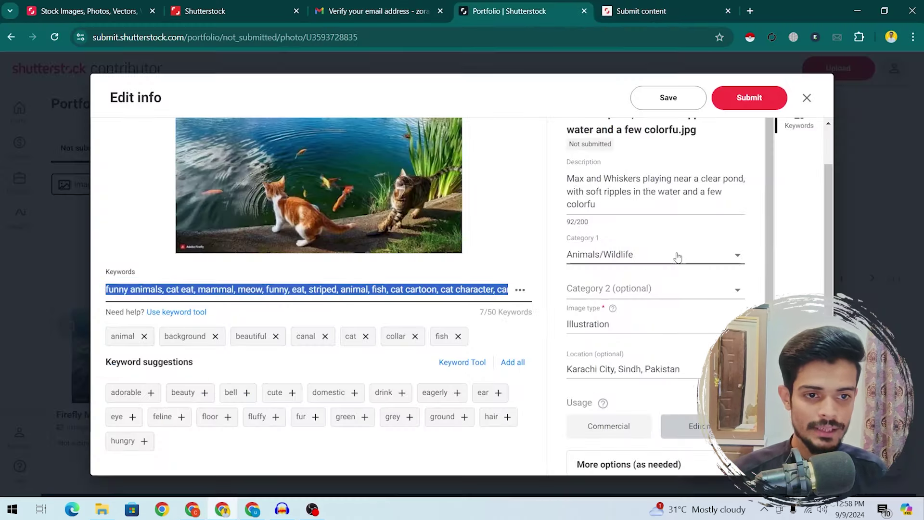
# - Paste the ChatGPT description over the old one, compare it against ChatGPT, and submit the cat image
pyautogui.tripleClick(652, 191)
pyautogui.write('Max and Whiskers, two funny animals, are playfully interacting by a clear pond as soft ripples form in the water. Max, the curious cat, eyes the fish while his friend Whiskers, a striped mammal, meows')
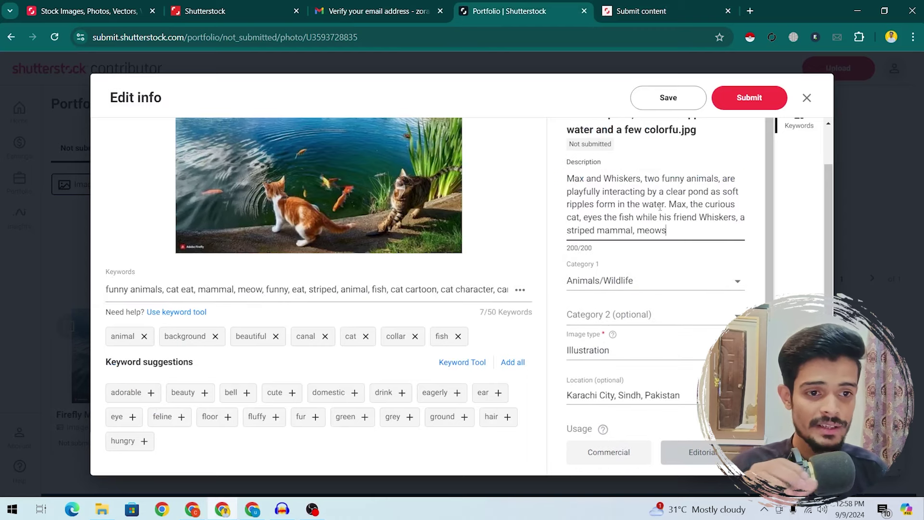
pyautogui.moveTo(724, 230); pyautogui.dragTo(544, 154)
pyautogui.click(682, 226)
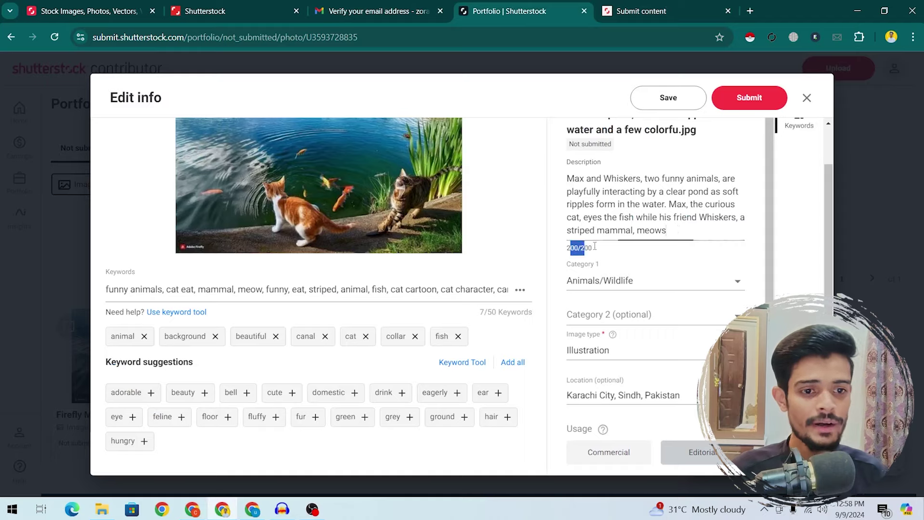
pyautogui.hotkey('alt', 'Tab')
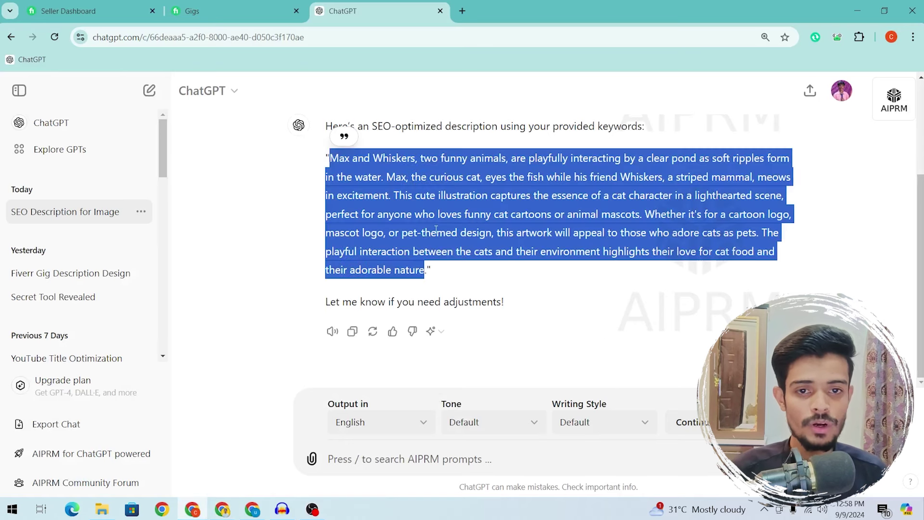
pyautogui.hotkey('alt', 'Tab')
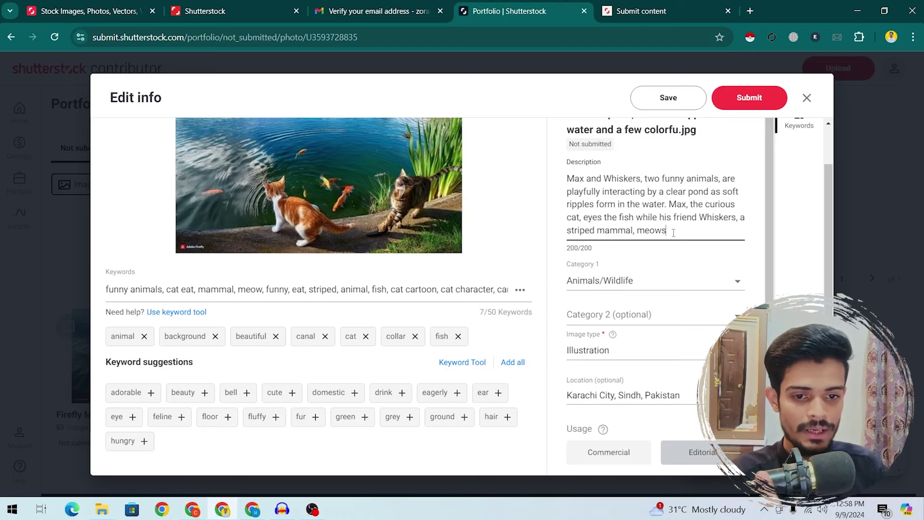
pyautogui.click(747, 104)
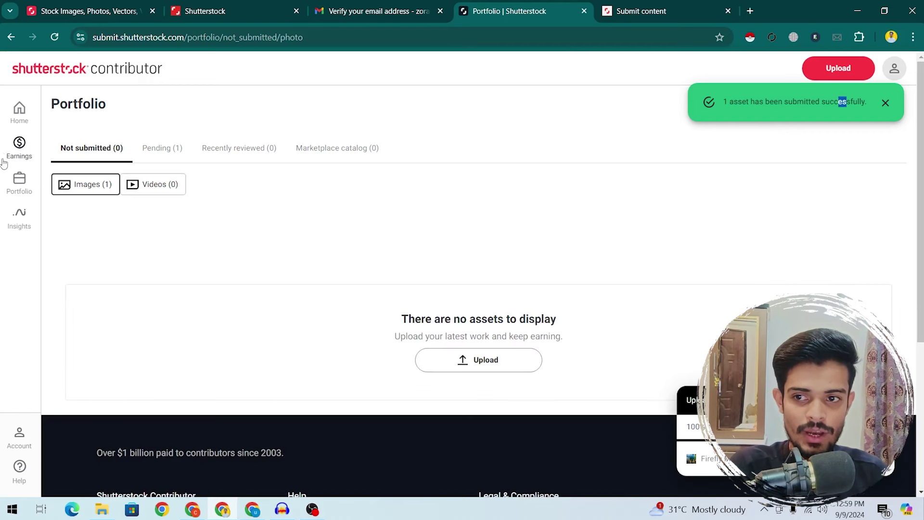
# - Check the Pending (1) list on the Submit content page for the pond image
pyautogui.click(20, 181)
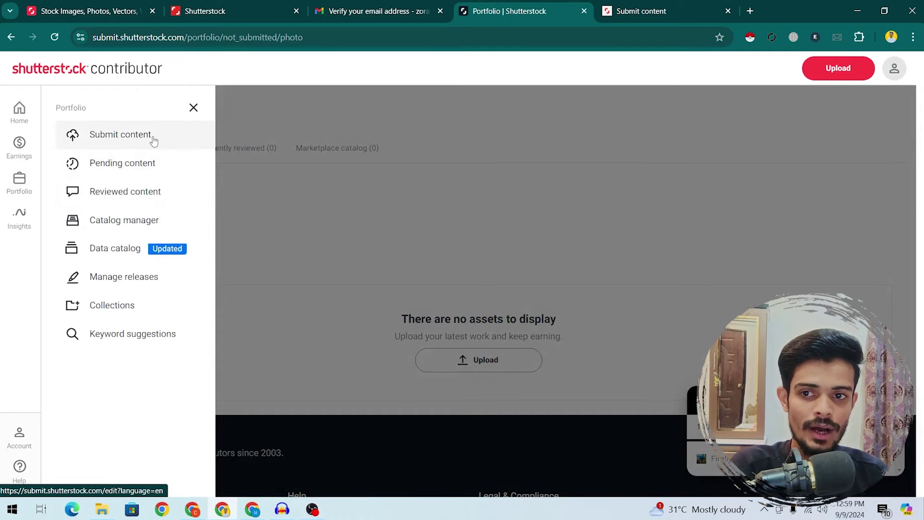
pyautogui.click(152, 138)
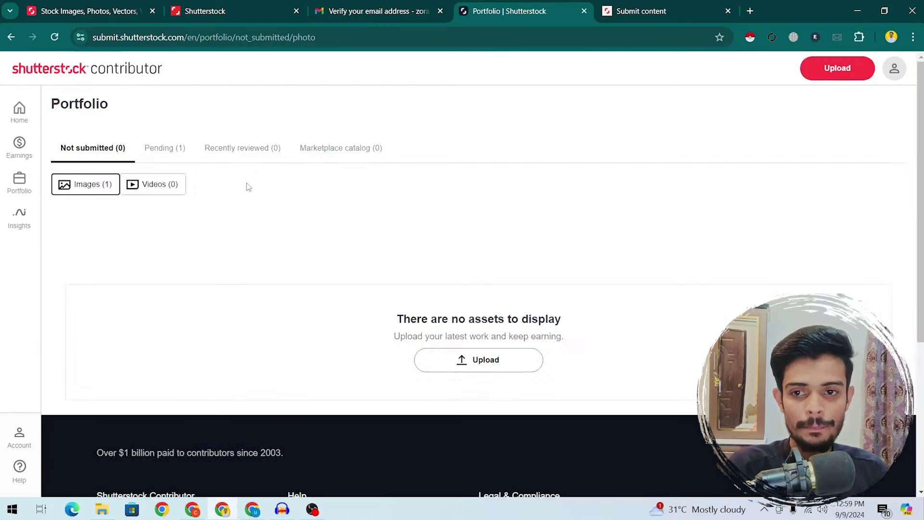
pyautogui.click(162, 150)
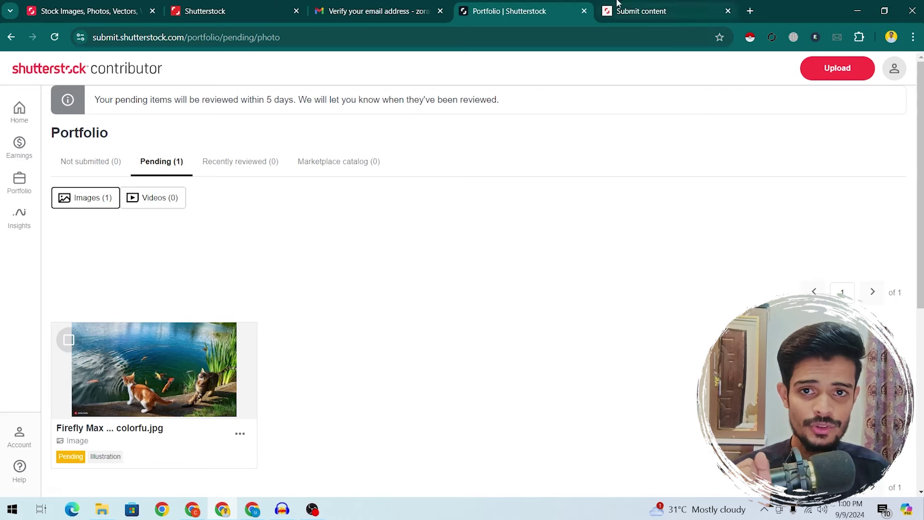
# - Look through the open Shutterstock tabs and return to the stock-image homepage
pyautogui.click(272, 5)
pyautogui.click(110, 2)
pyautogui.click(640, 9)
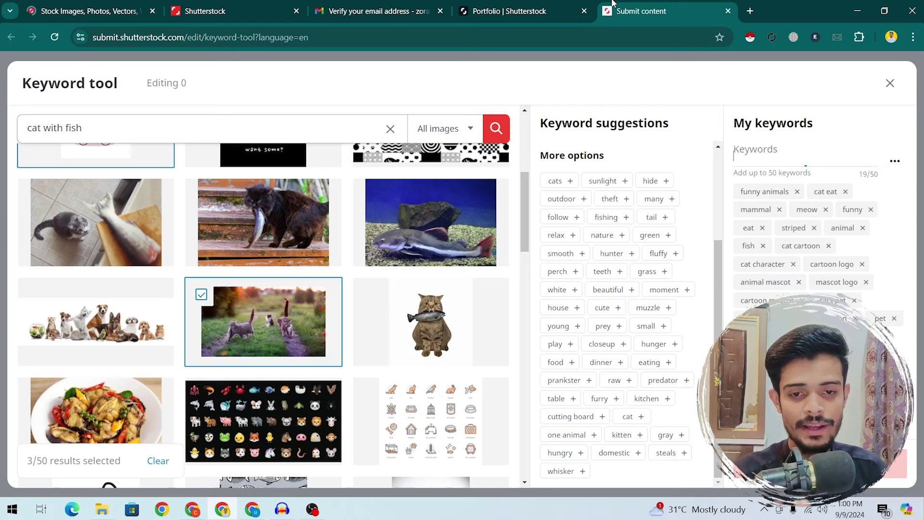
pyautogui.click(469, 4)
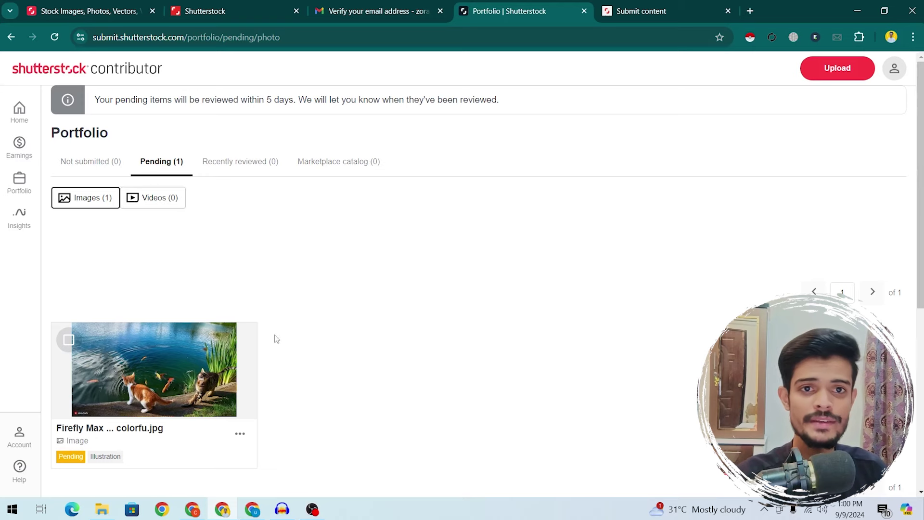
pyautogui.hotkey('ctrl', '1')
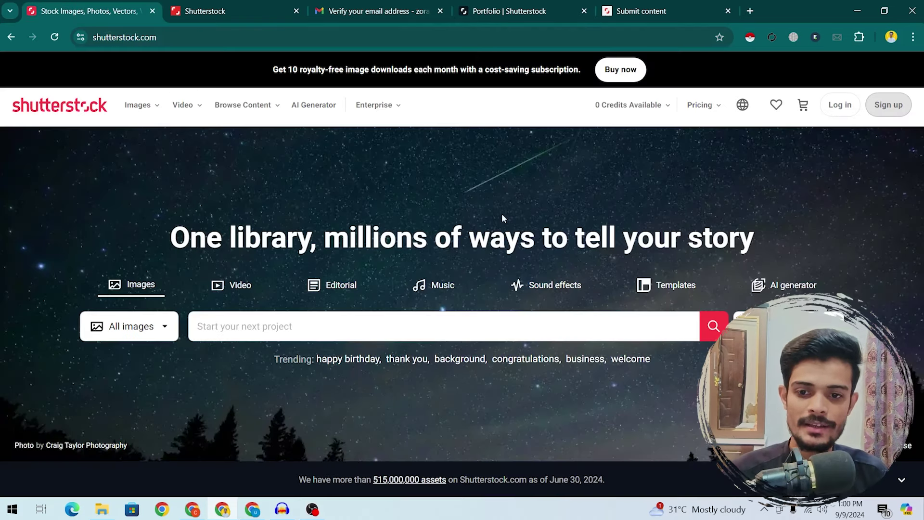
# - Search Shutterstock for 't shirt design' and view the Goose Vibes Only design before going back
pyautogui.click(171, 334)
pyautogui.click(169, 336)
pyautogui.click(169, 335)
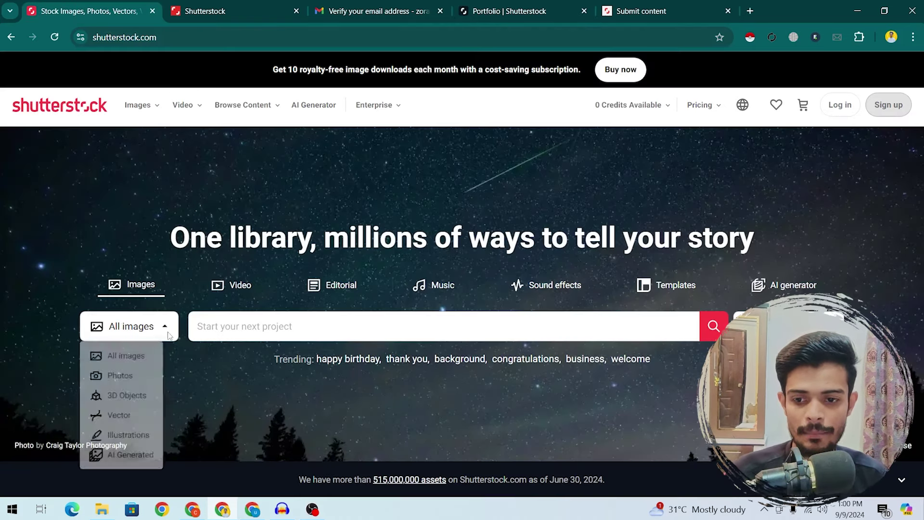
pyautogui.click(268, 327)
pyautogui.write('t sji')
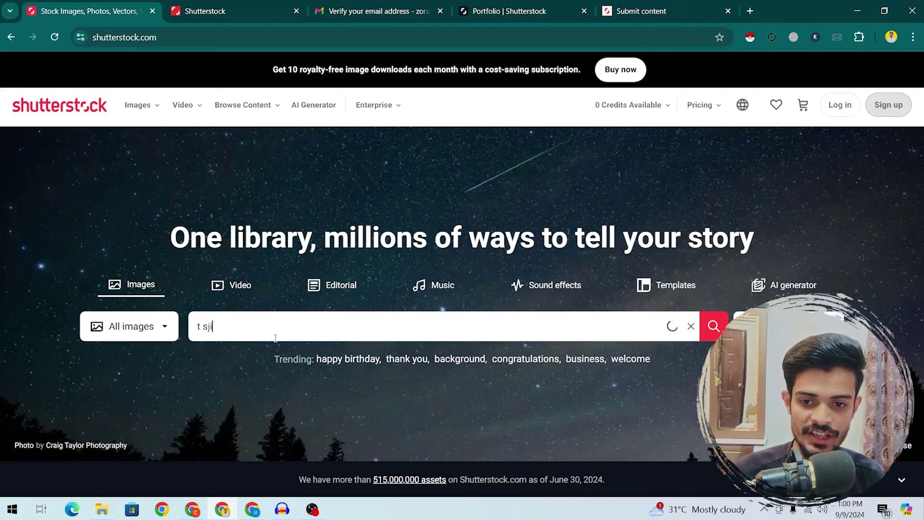
pyautogui.press('BackSpace')
pyautogui.press('BackSpace')
pyautogui.write('hirt design')
pyautogui.press('Return')
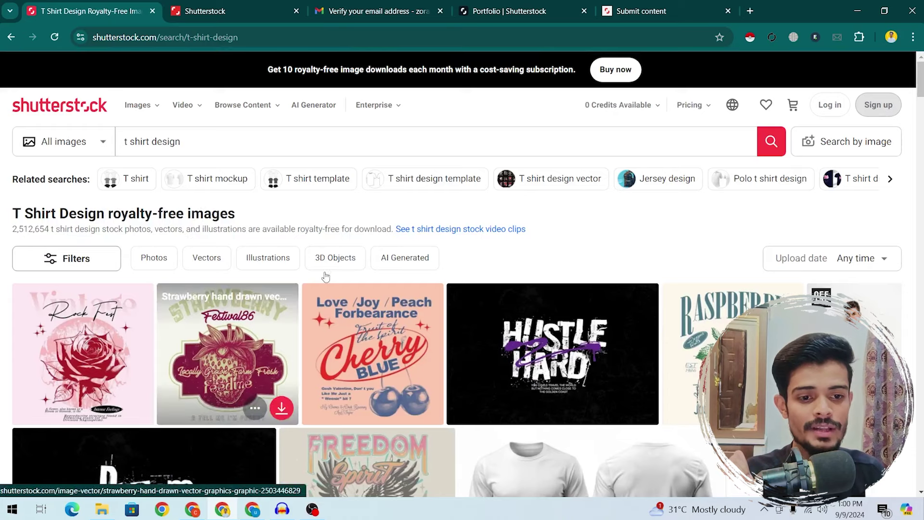
pyautogui.scroll(-3, 554, 337)
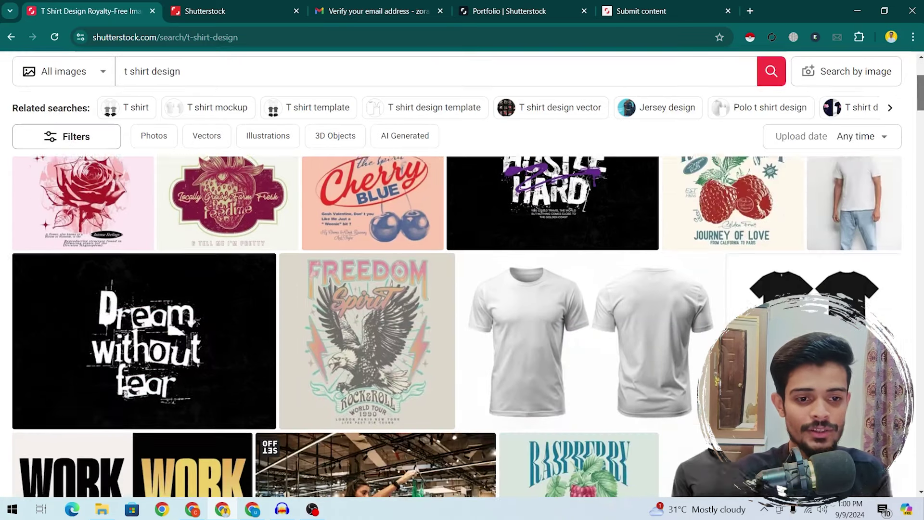
pyautogui.scroll(-5, 457, 327)
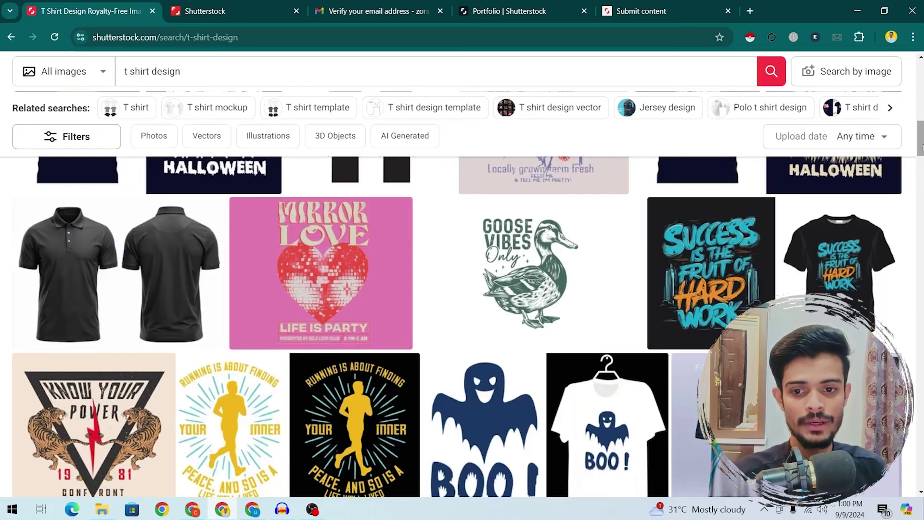
pyautogui.click(563, 279)
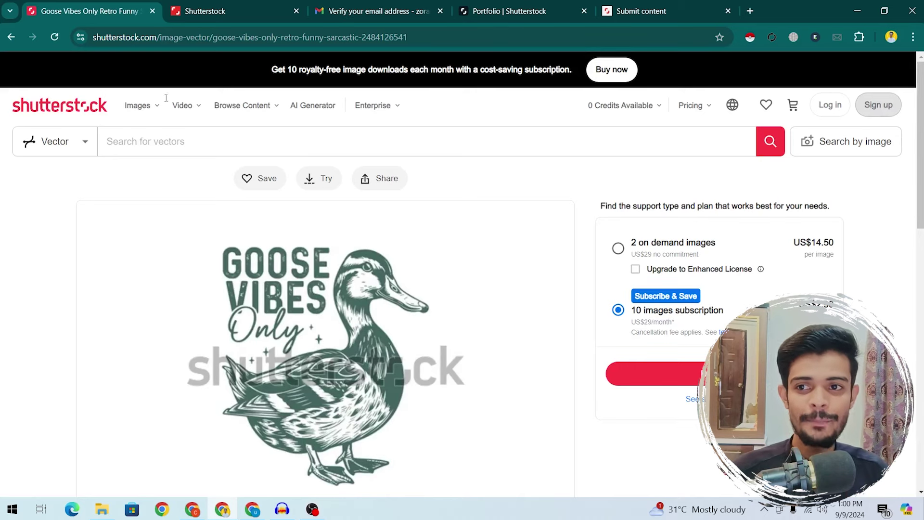
pyautogui.click(13, 37)
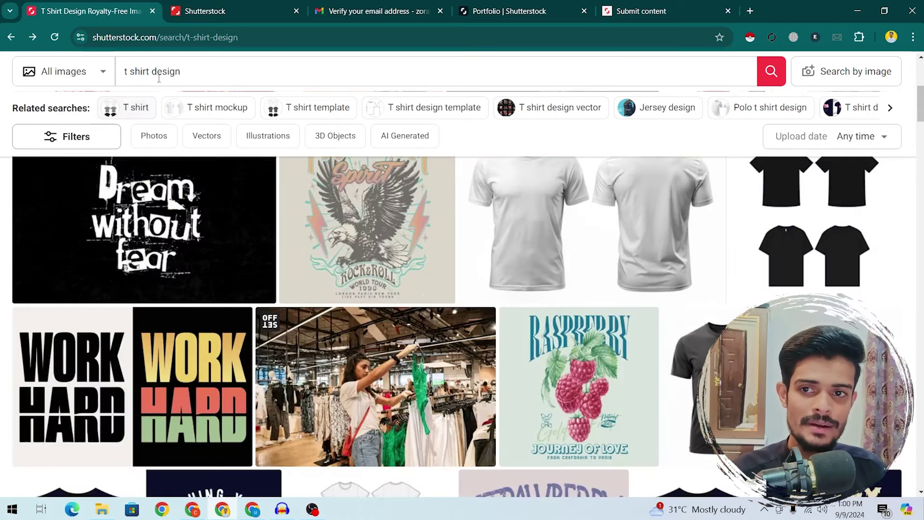
# - Search for 'mother day t shirt DESIGN' and browse the results
pyautogui.click(262, 72)
pyautogui.scroll(-5, 919, 130)
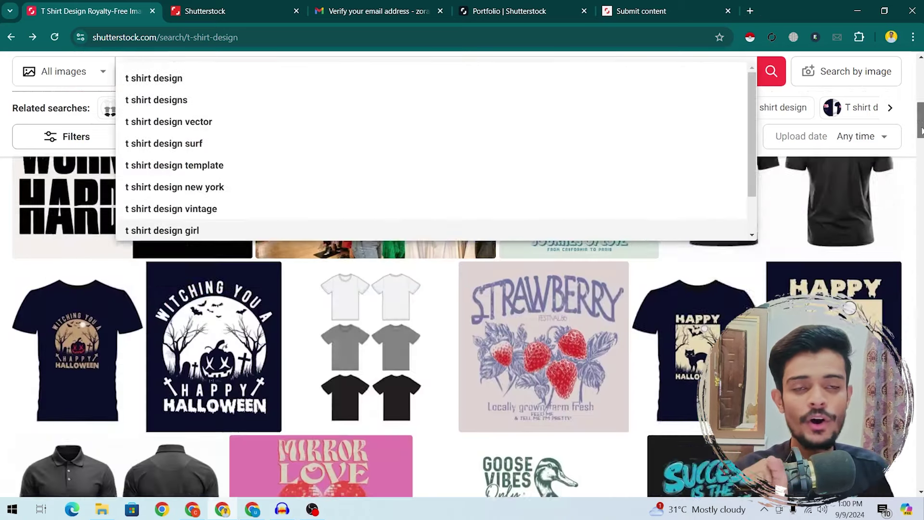
pyautogui.scroll(5, 919, 130)
pyautogui.write('mother day t shirt DESIGN')
pyautogui.press('Return')
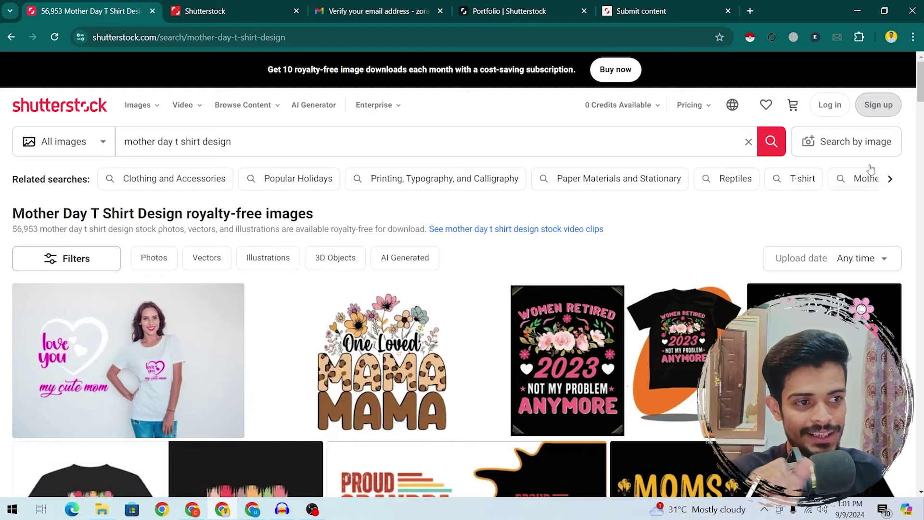
pyautogui.scroll(-2, 462, 304)
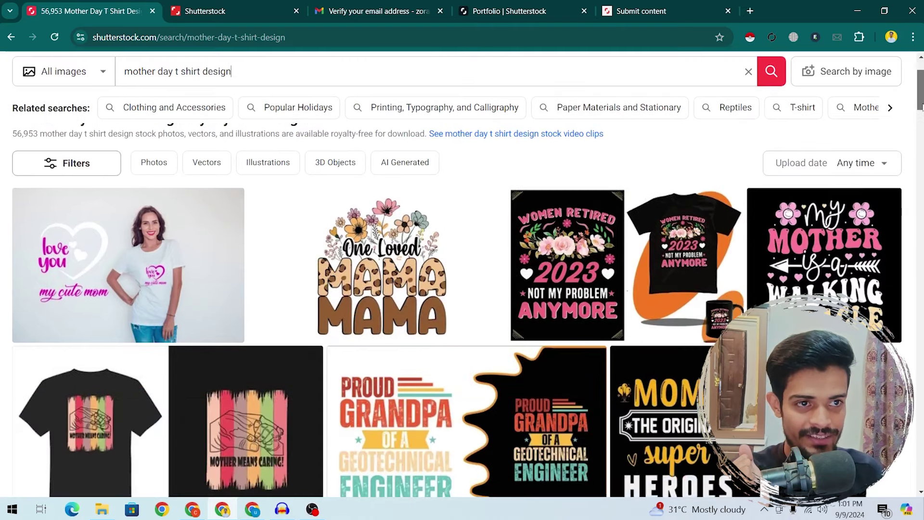
# - Open Google Trends in a new tab showing what's trending now in Pakistan
pyautogui.click(748, 11)
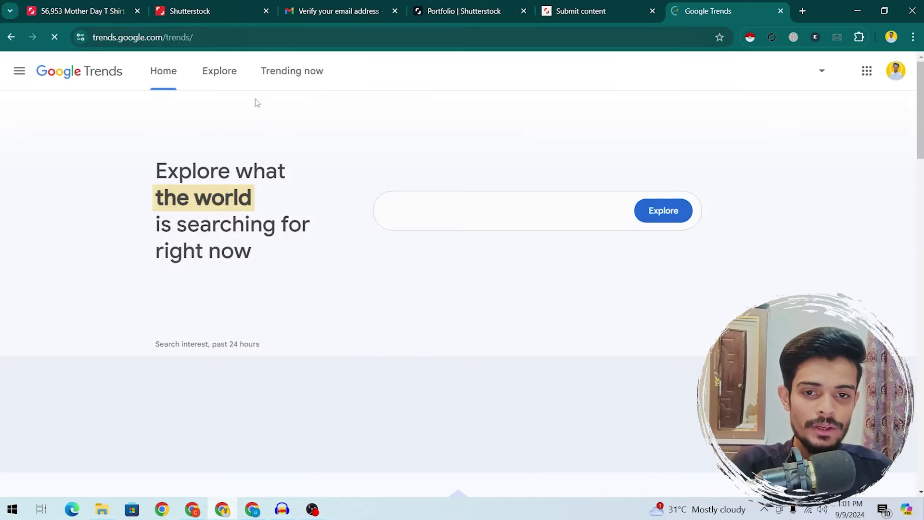
pyautogui.click(430, 212)
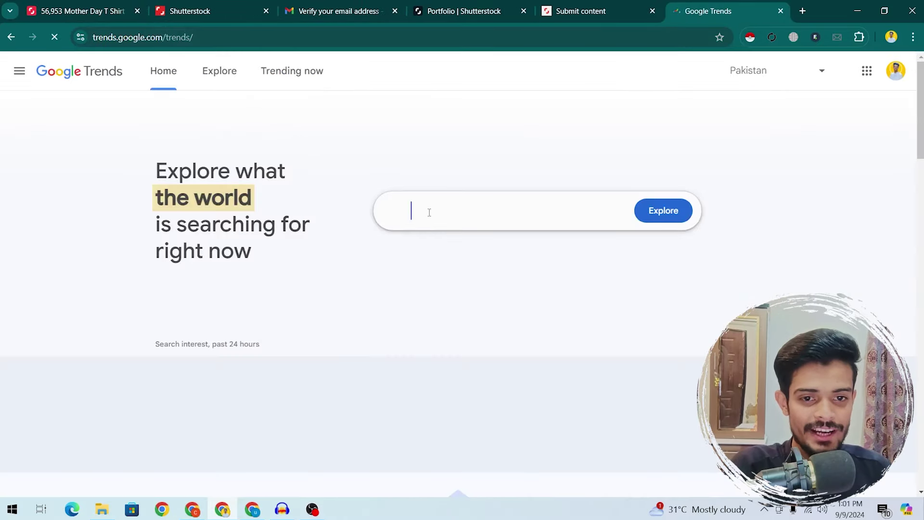
pyautogui.click(277, 79)
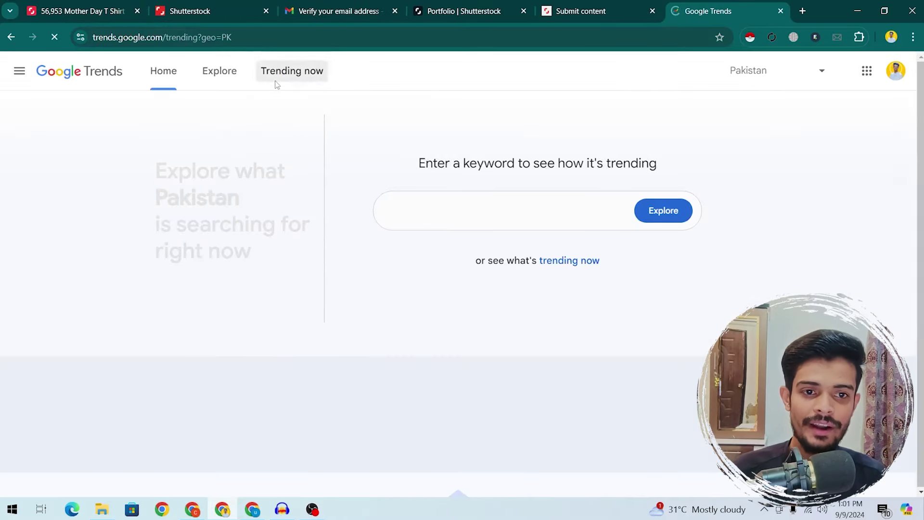